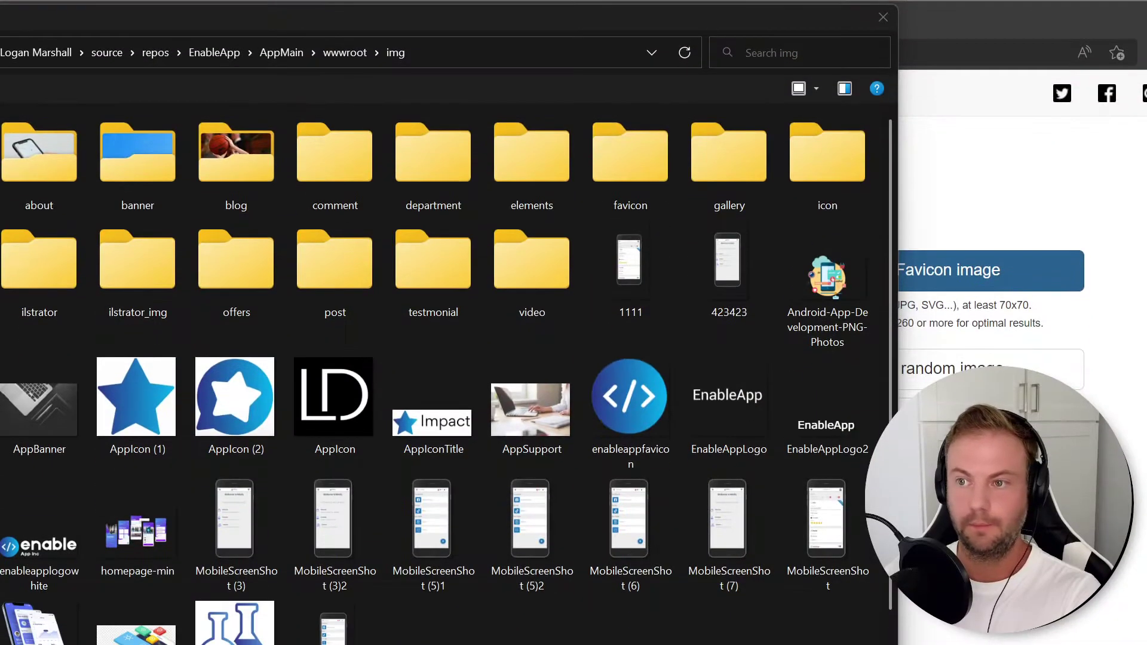
Step: Upload enableappfavicon from the wwwroot\img folder as the master picture
click(639, 398)
key(Return)
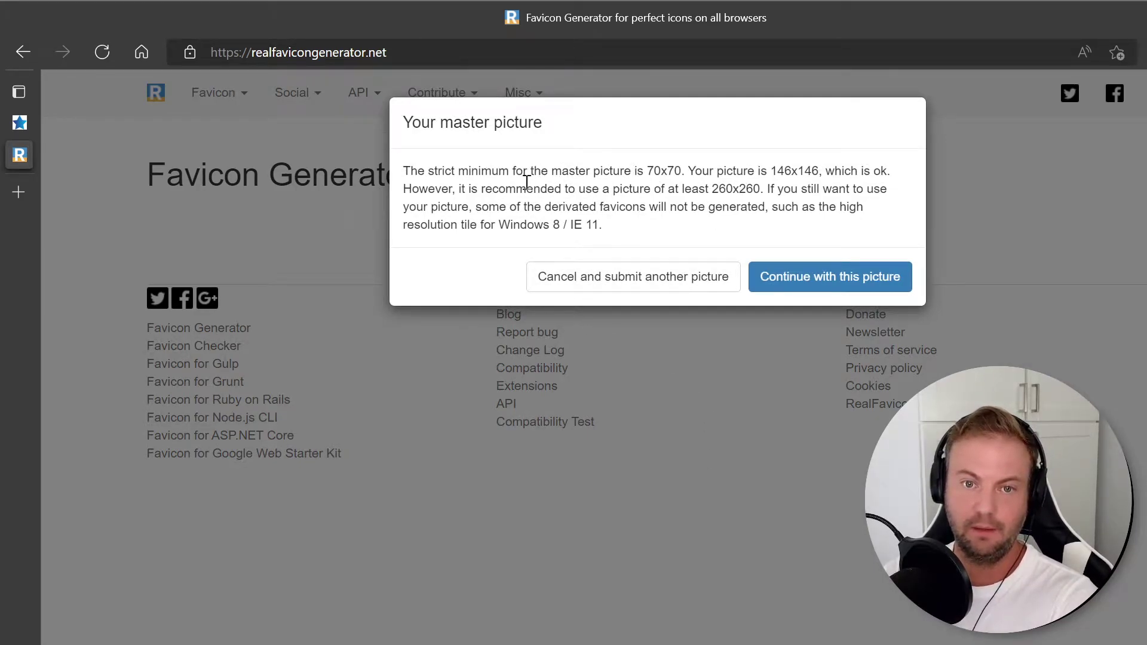
Step: Review the warning that the 146x146 picture is below the recommended 260x260 size
drag(792, 172, 777, 172)
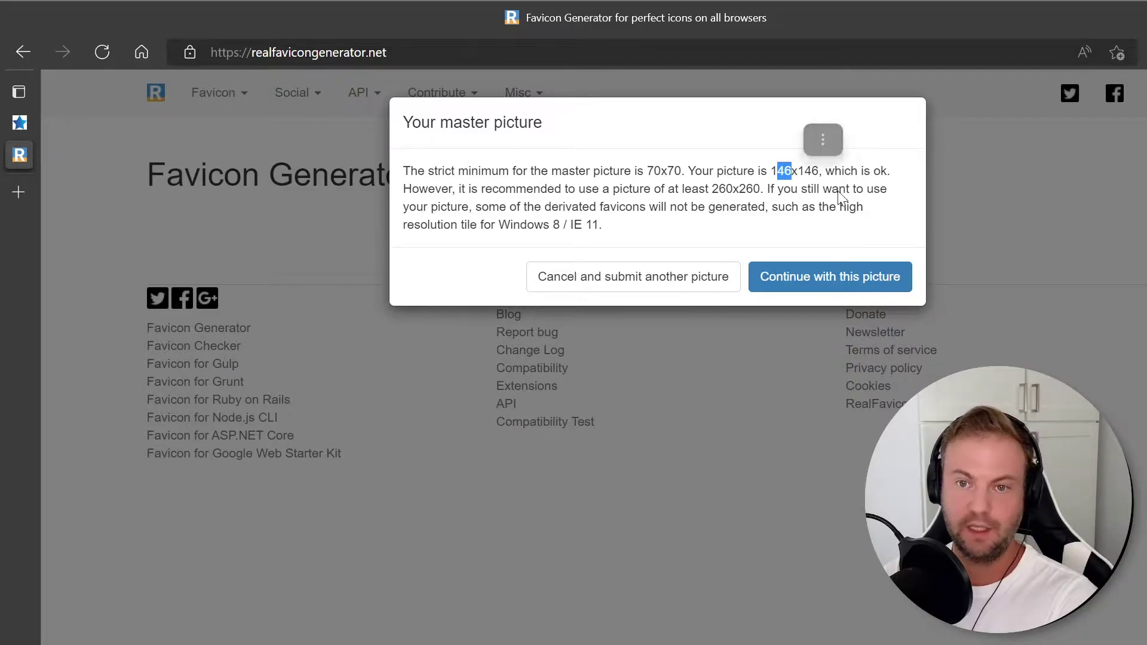
click(744, 191)
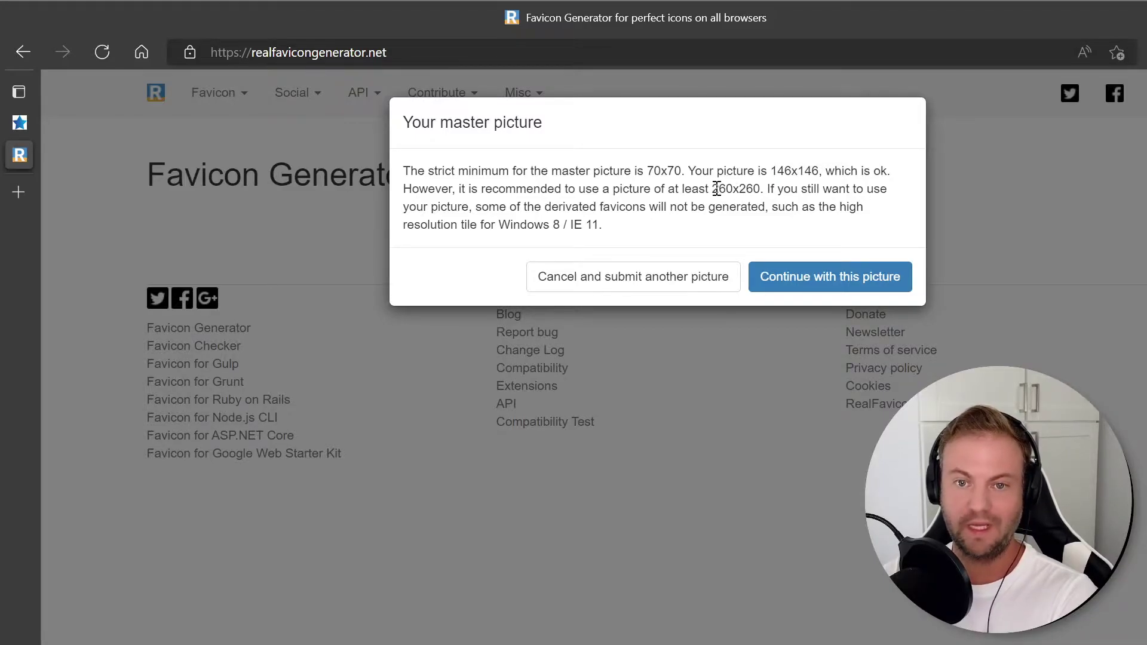
drag(717, 189, 762, 189)
click(667, 189)
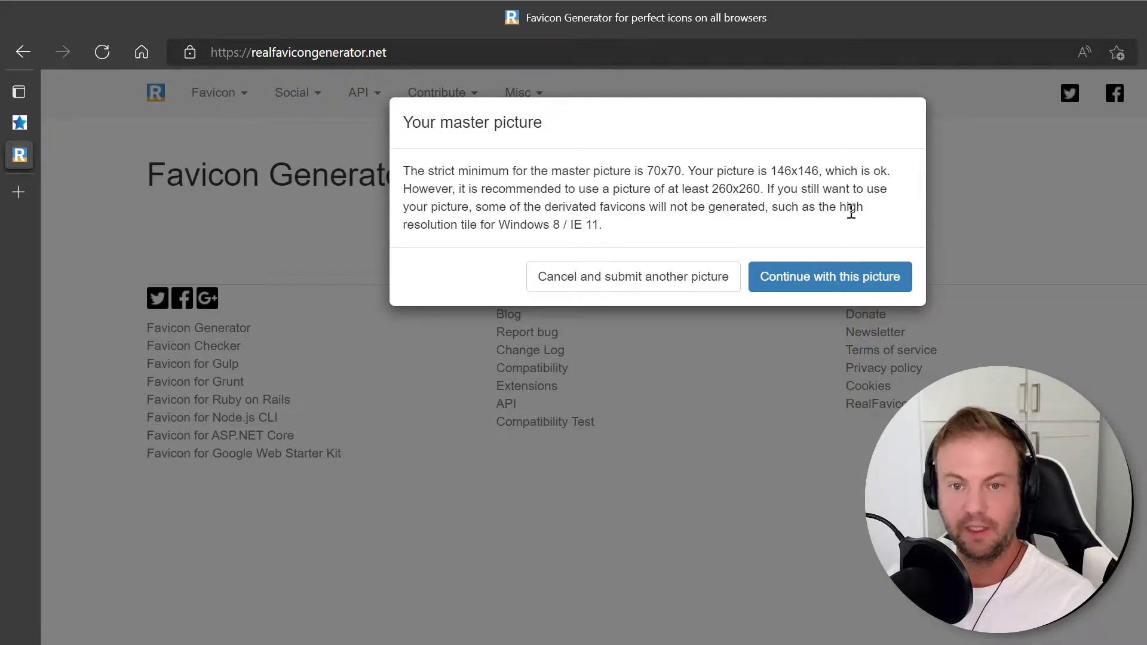
Step: Continue with the 146x146 picture and try a plain red #ff0000 background with margins
click(841, 278)
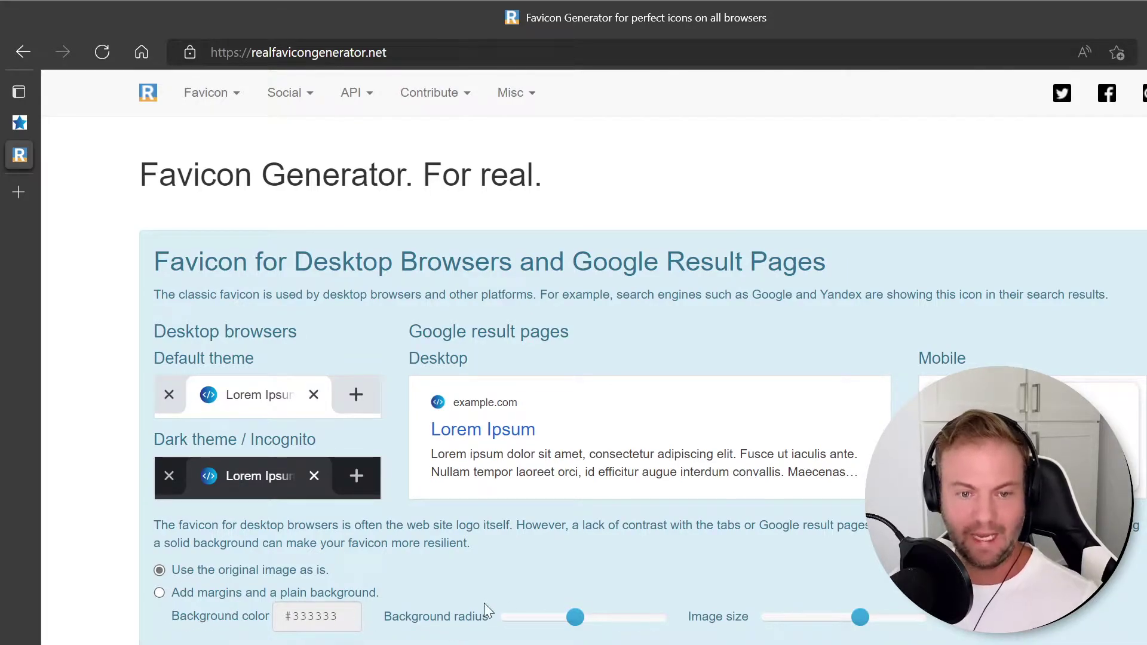
click(157, 593)
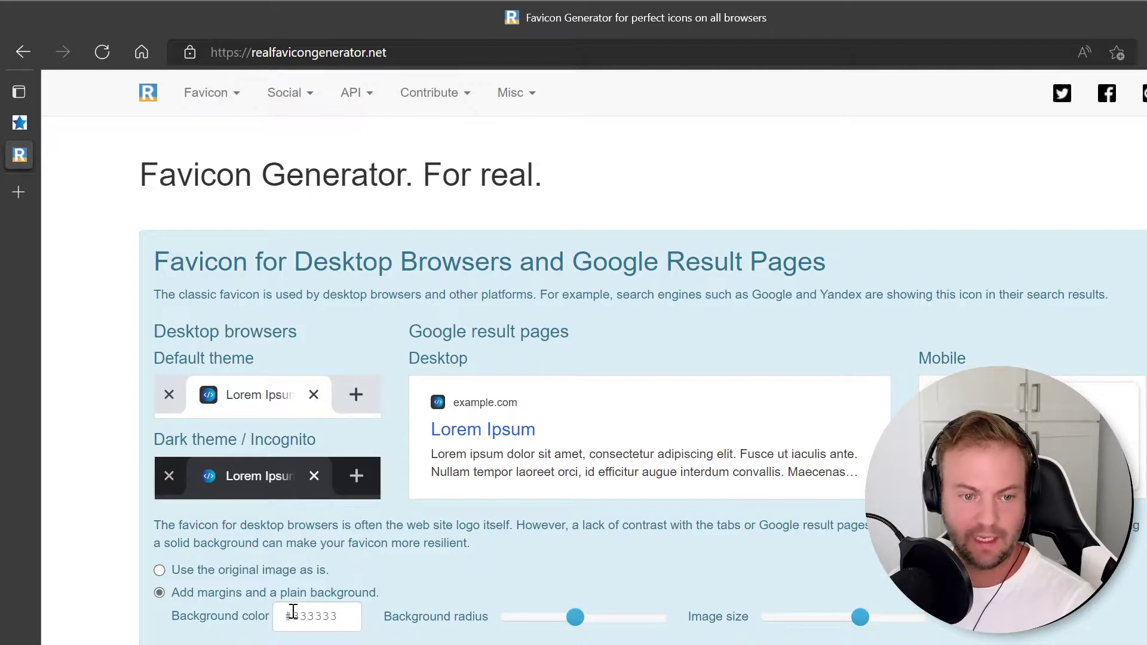
drag(293, 615, 367, 613)
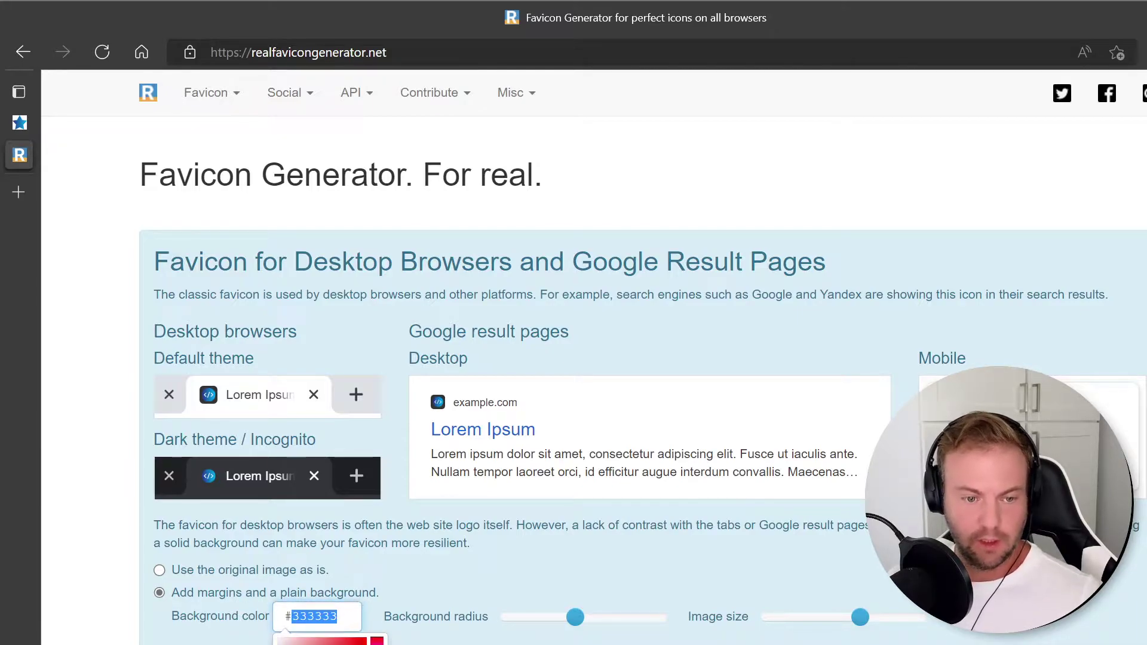
text(ffffff)
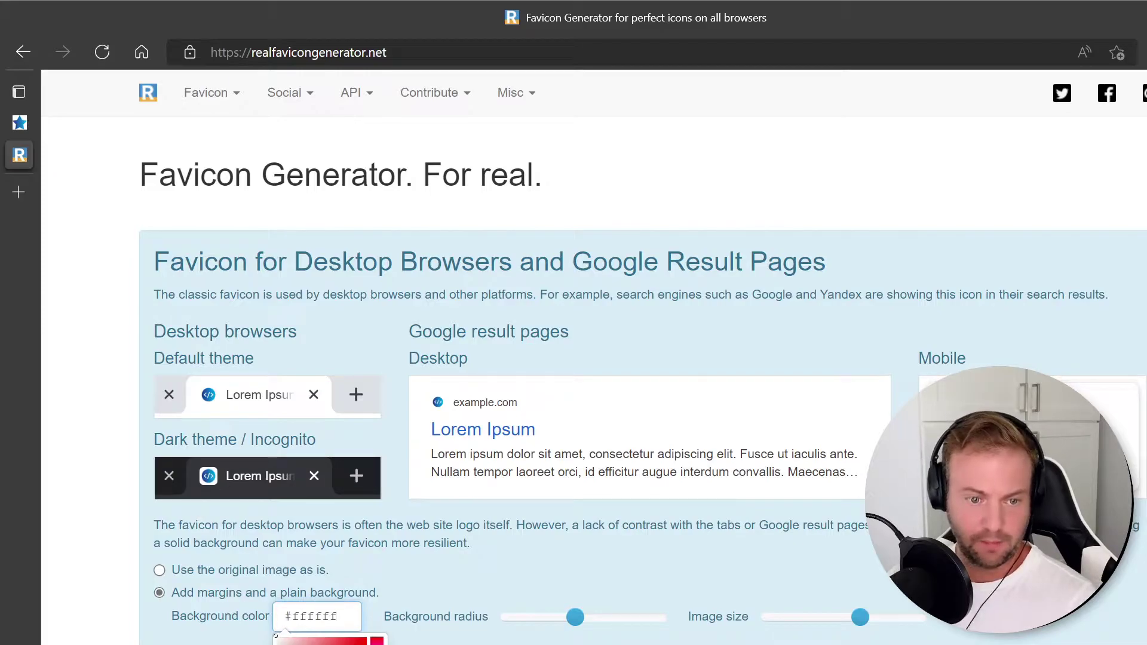
key(BackSpace)
key(BackSpace)
key(BackSpace)
key(BackSpace)
text(0000)
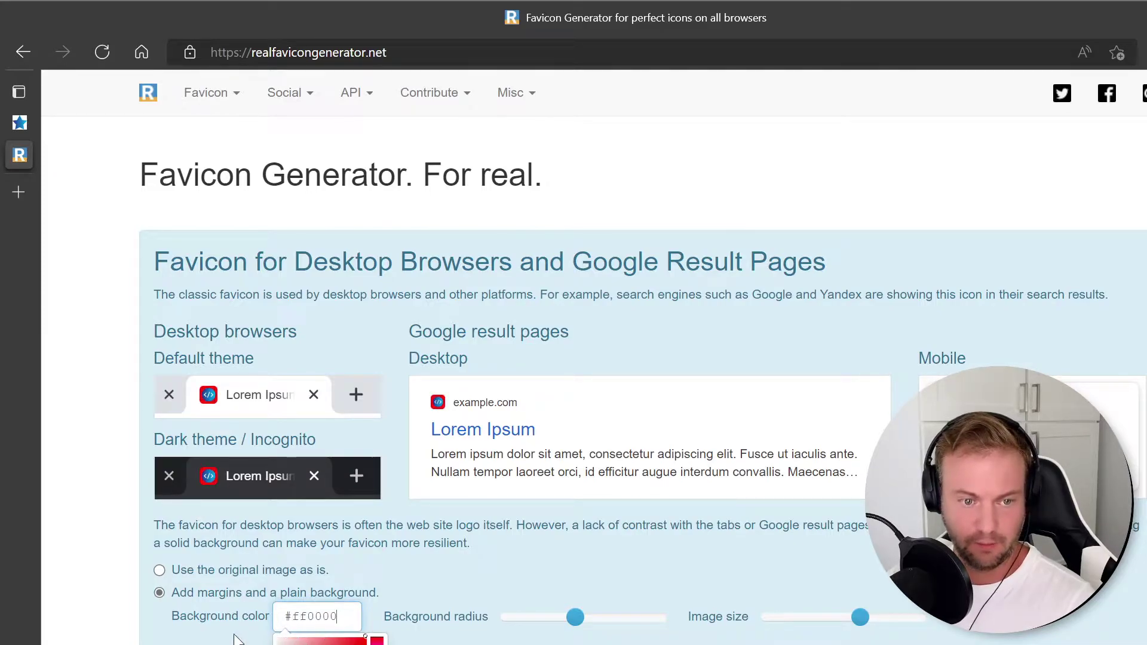
click(239, 640)
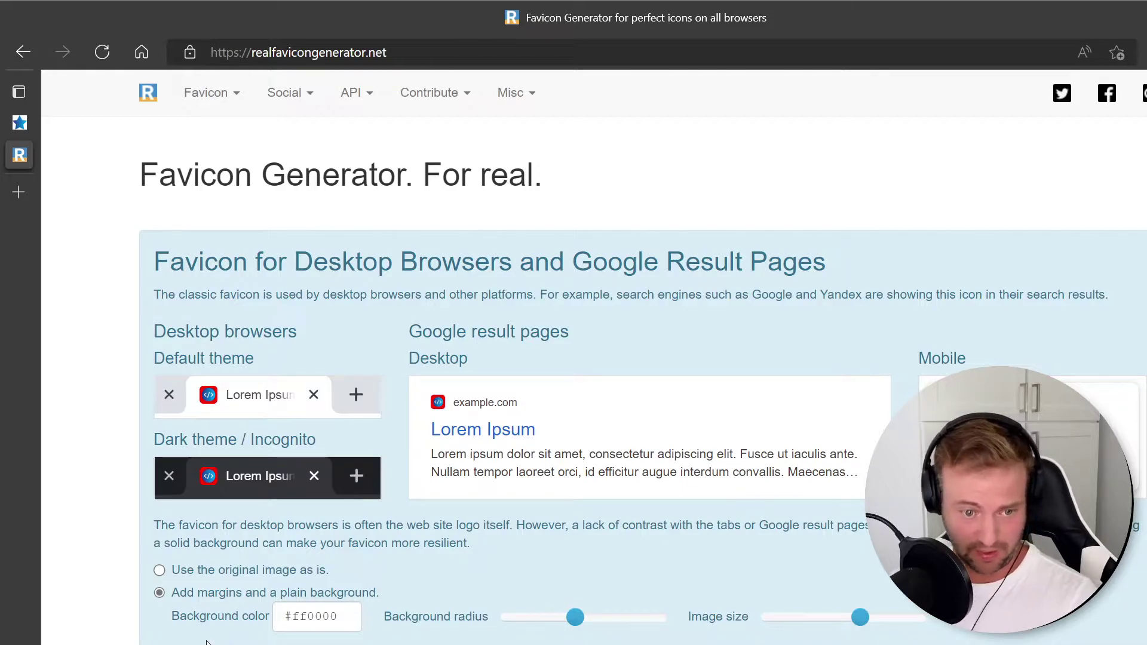
Step: Try a white #ffffff plain background with maximum background radius and image size
click(231, 572)
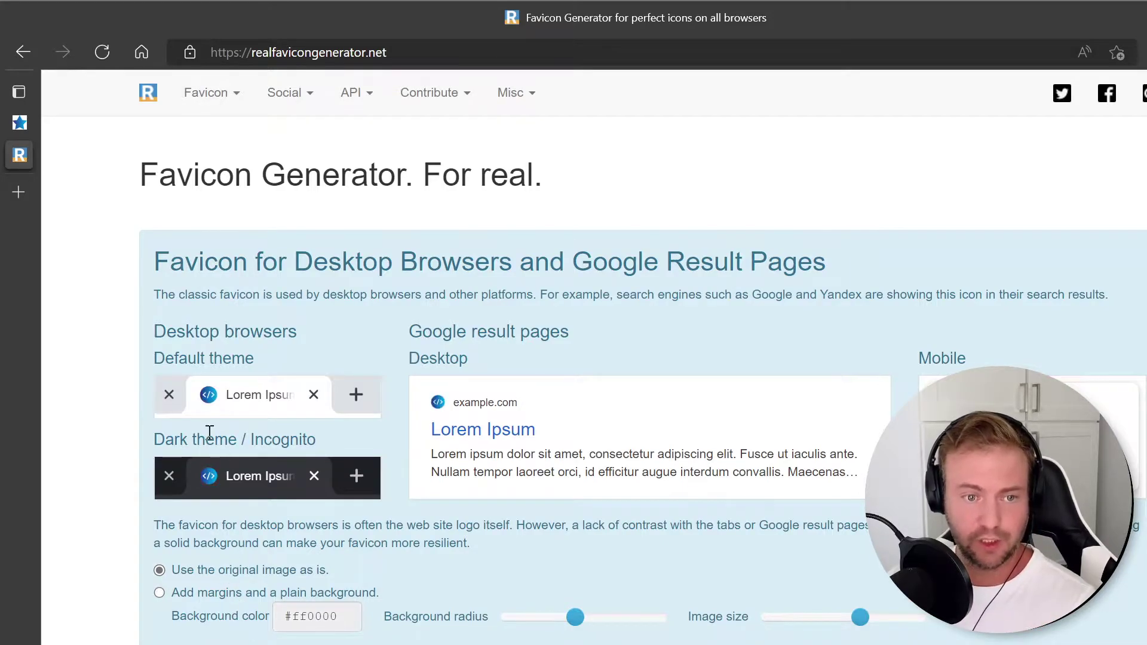
double_click(577, 618)
click(158, 592)
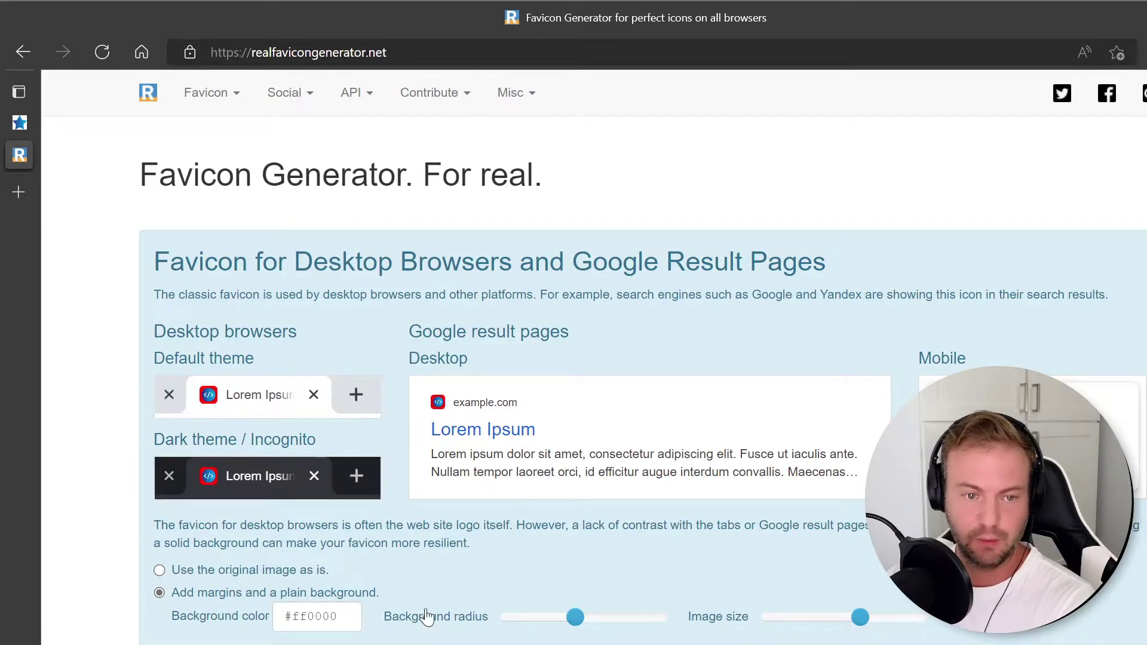
click(334, 617)
key(BackSpace)
key(BackSpace)
key(BackSpace)
key(BackSpace)
text(ffffff)
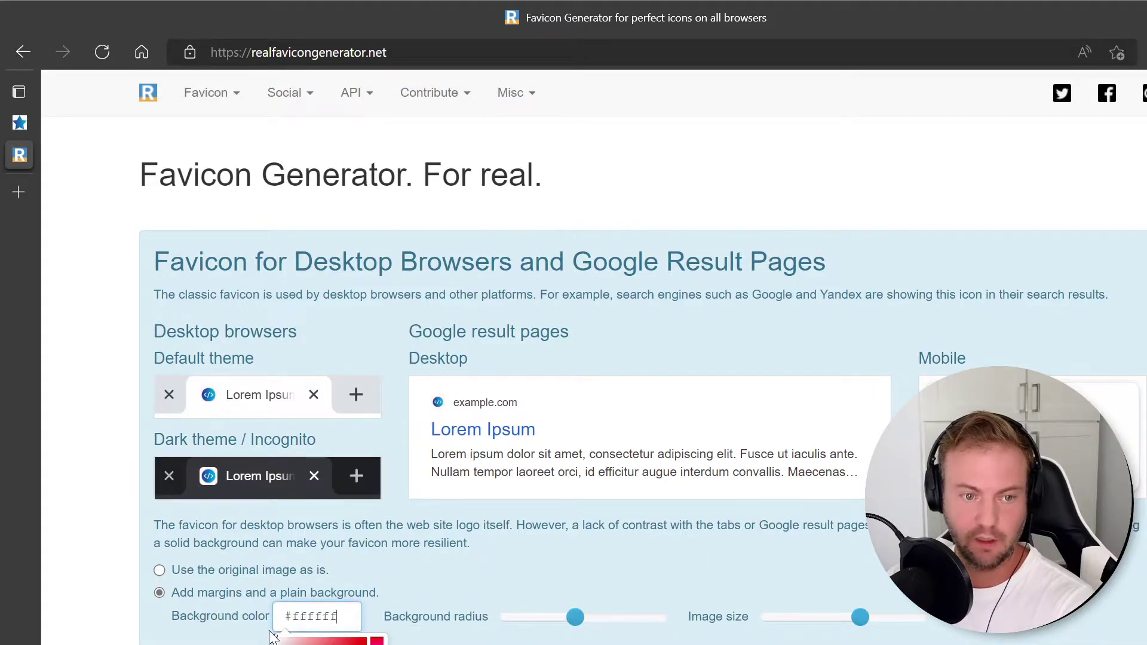
click(557, 619)
drag(557, 619, 714, 619)
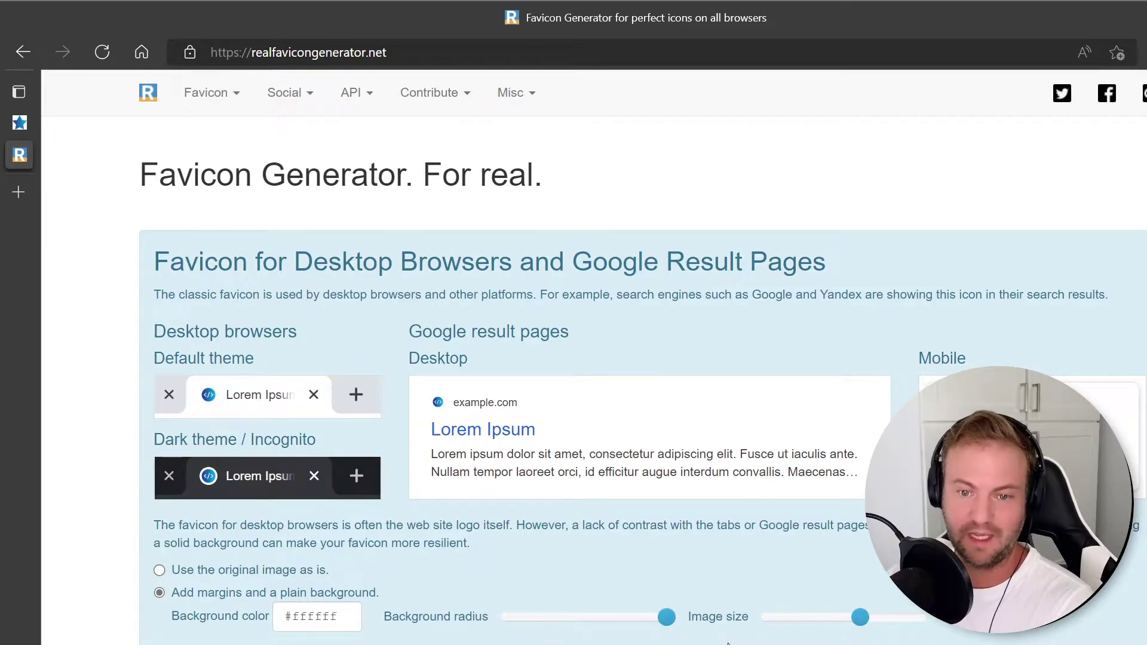
drag(862, 619, 1133, 622)
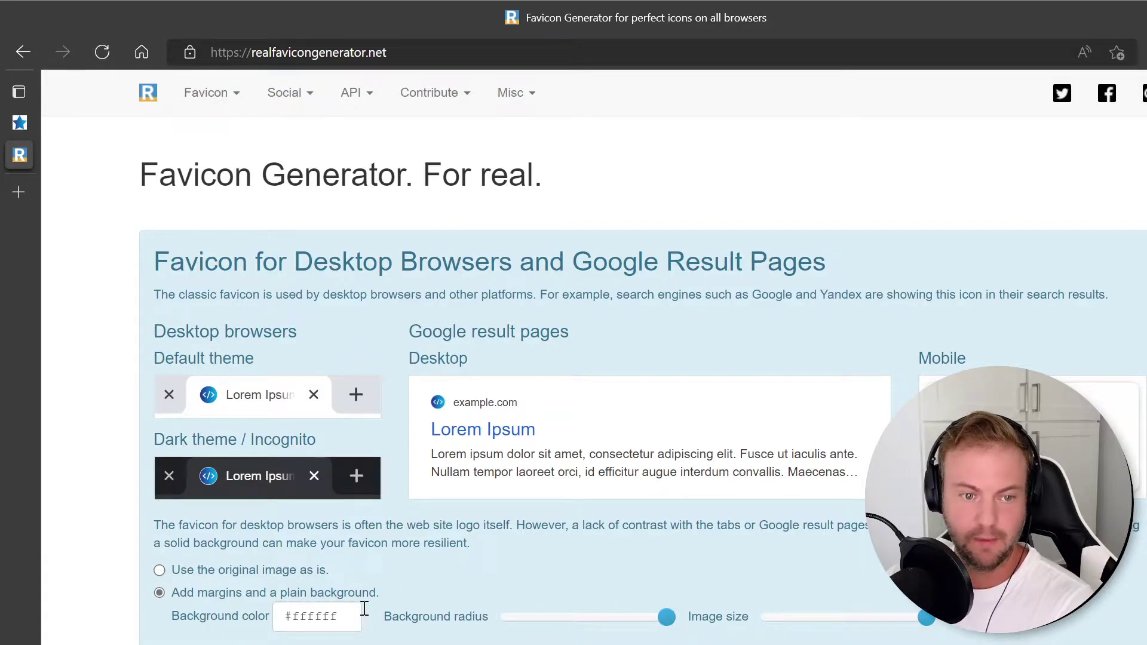
Step: Try a blue #403bd2 background colour while adjusting the background radius
click(345, 615)
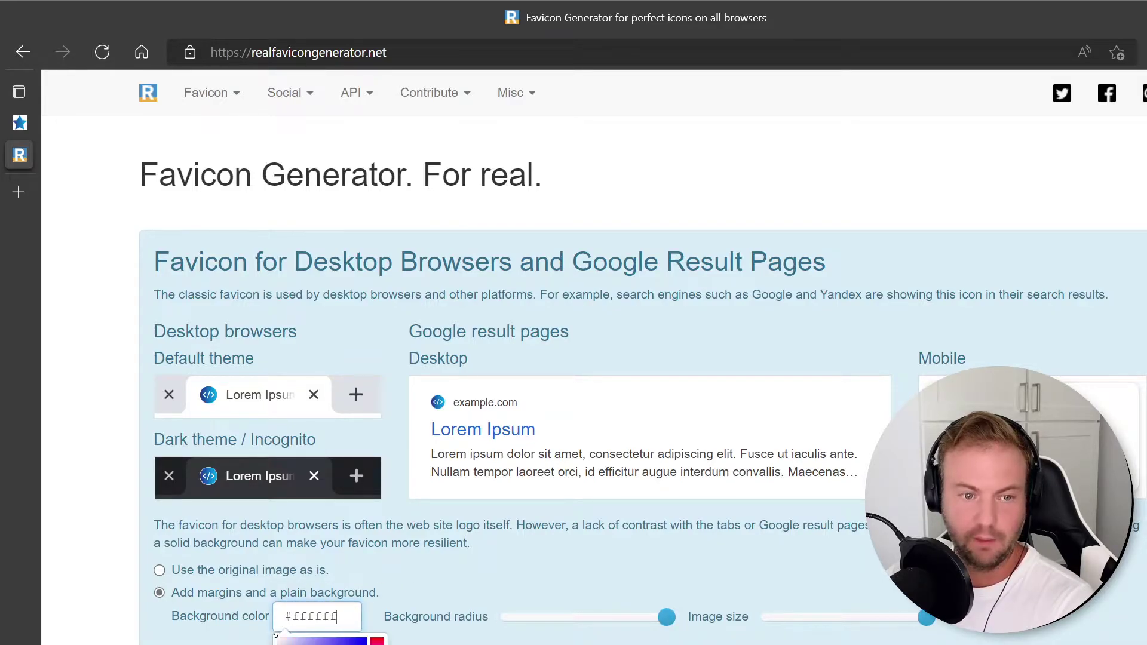
click(434, 568)
drag(667, 617, 583, 618)
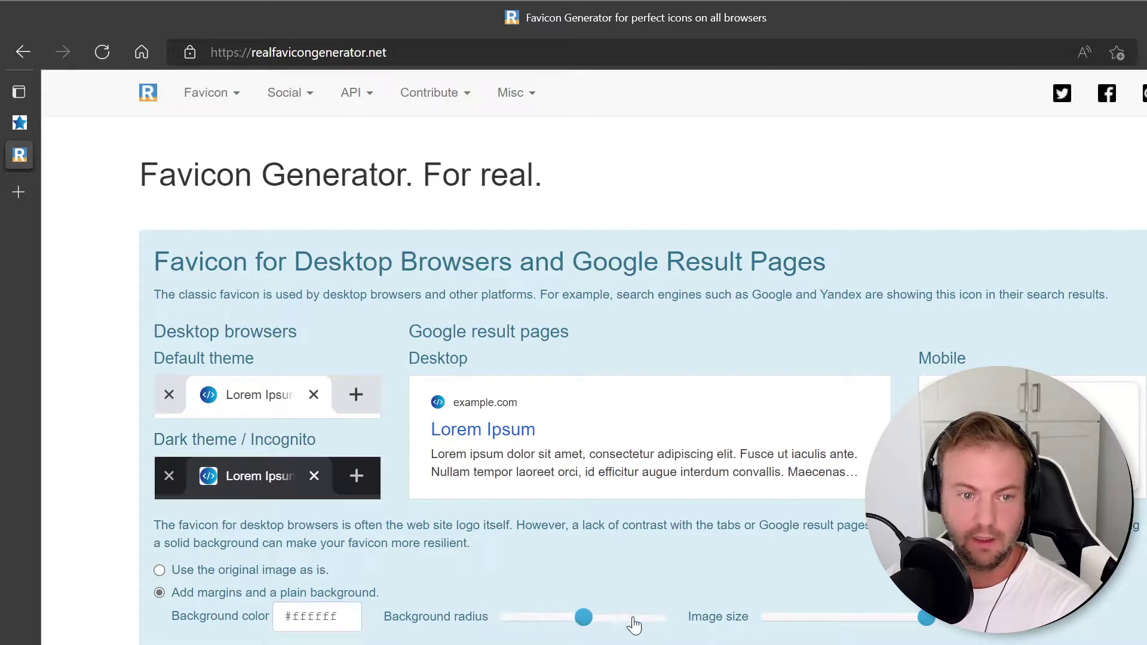
click(664, 618)
triple_click(336, 616)
text(#403bd2)
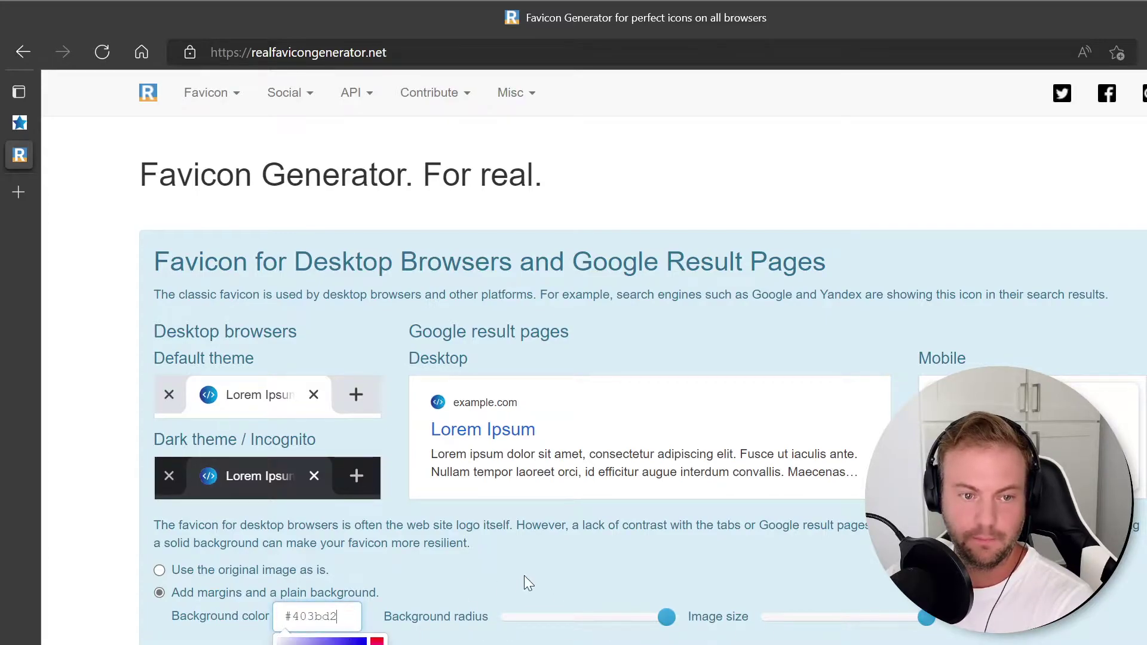
click(525, 577)
drag(666, 619, 759, 622)
Step: Try a black #000000 background, then revert to using the original image as is
click(328, 623)
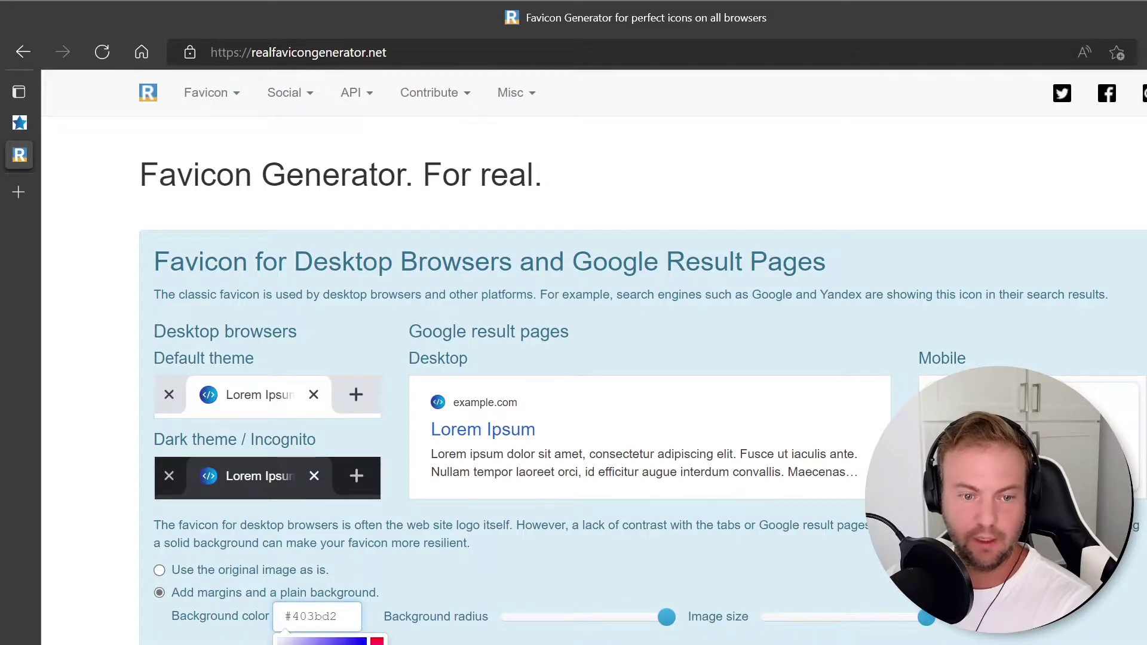
click(316, 644)
click(223, 476)
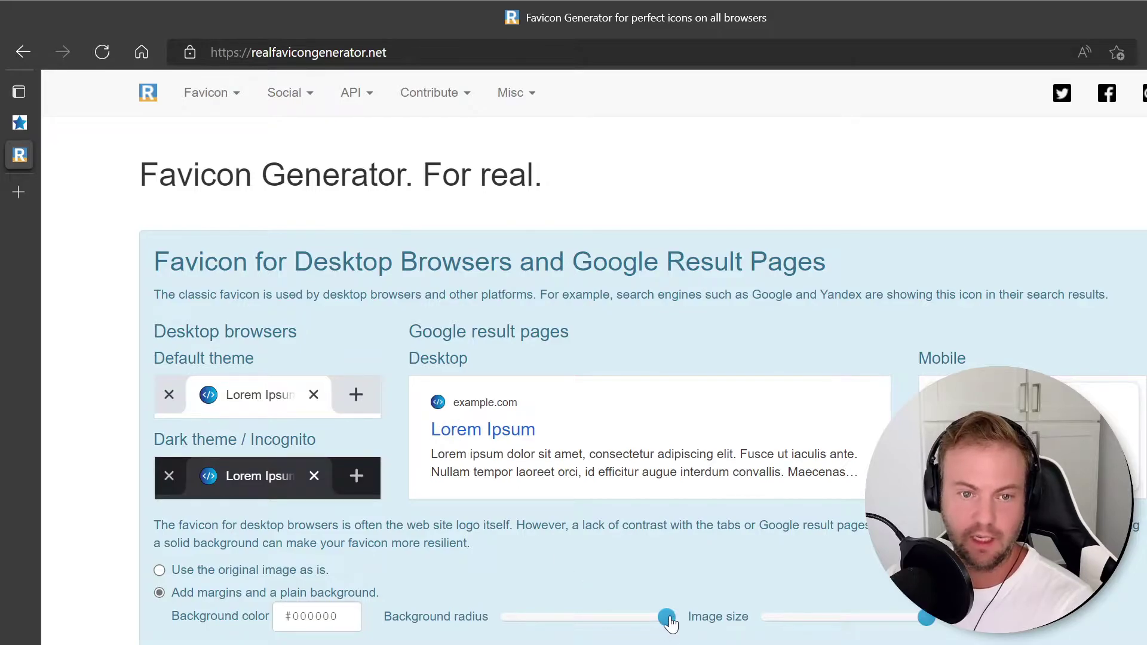
drag(669, 622, 757, 623)
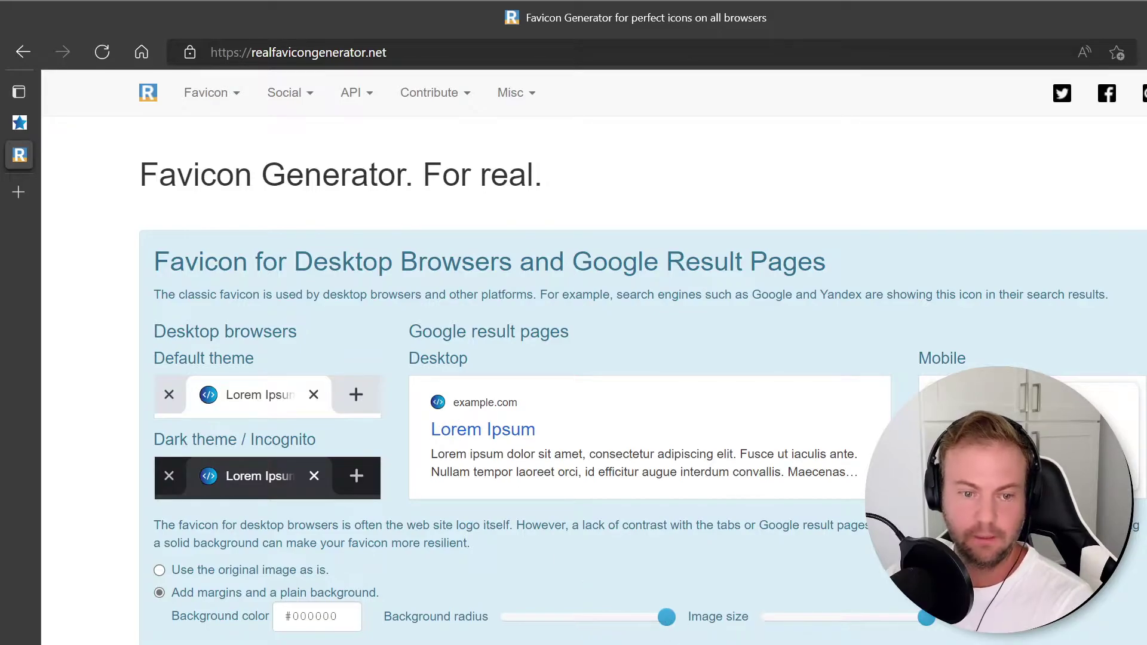
click(206, 572)
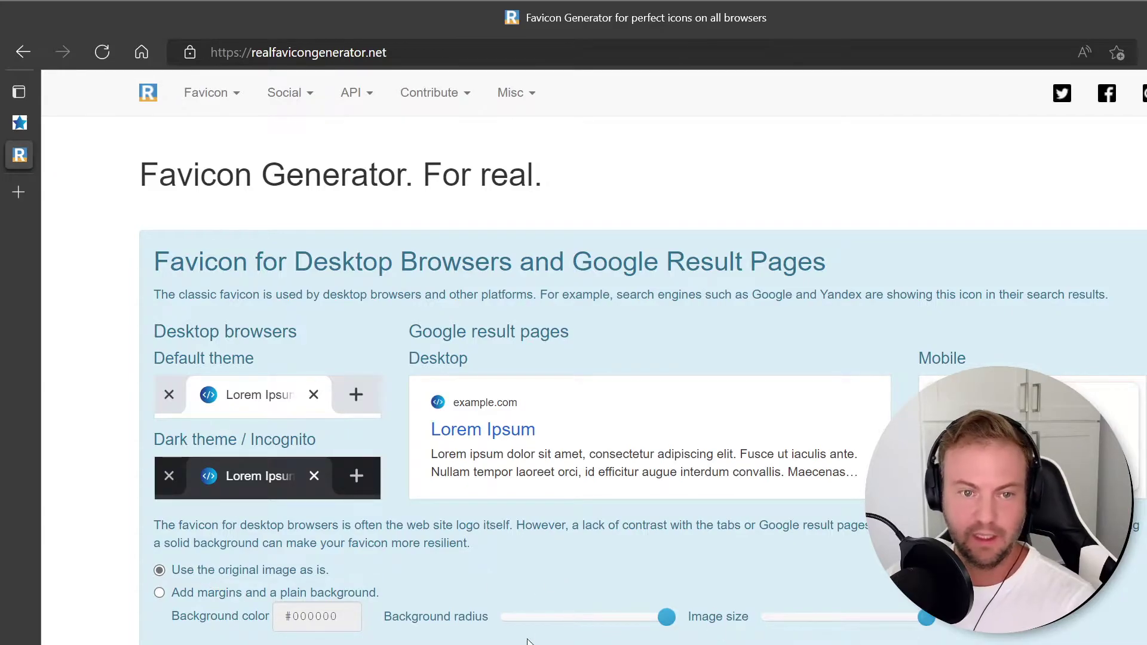
Step: In the iOS Web Clip section, keep the original favicon as is with black-filled transparency
scroll(544, 630, down, 1)
scroll(541, 625, down, 9)
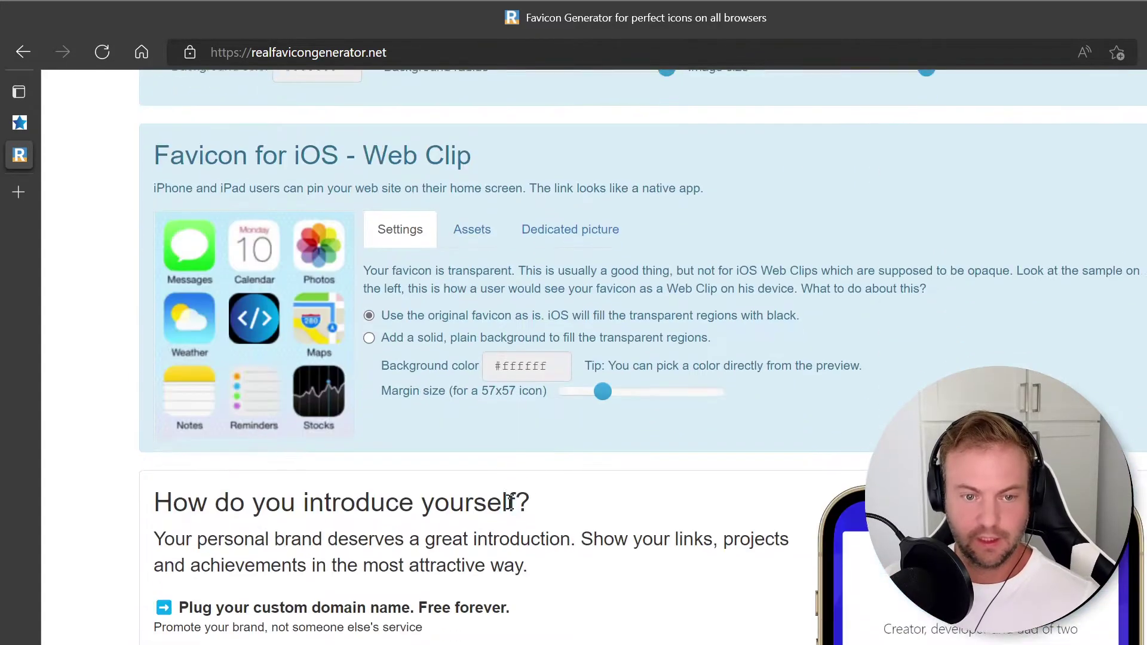
scroll(436, 491, up, 2)
scroll(436, 492, up, 1)
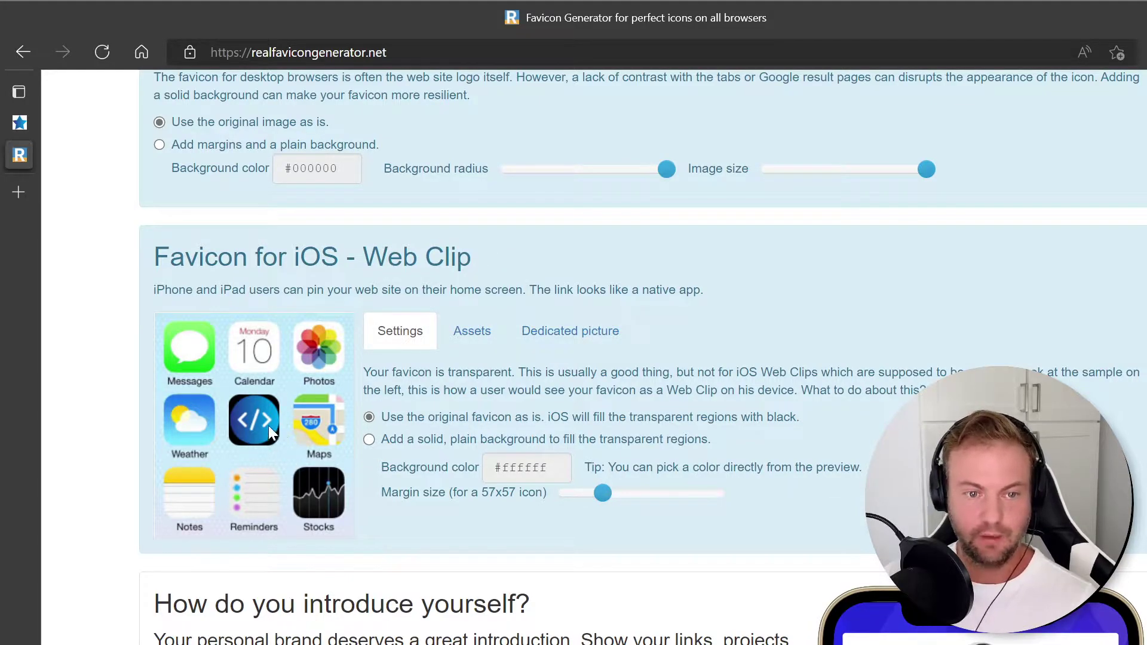
click(369, 440)
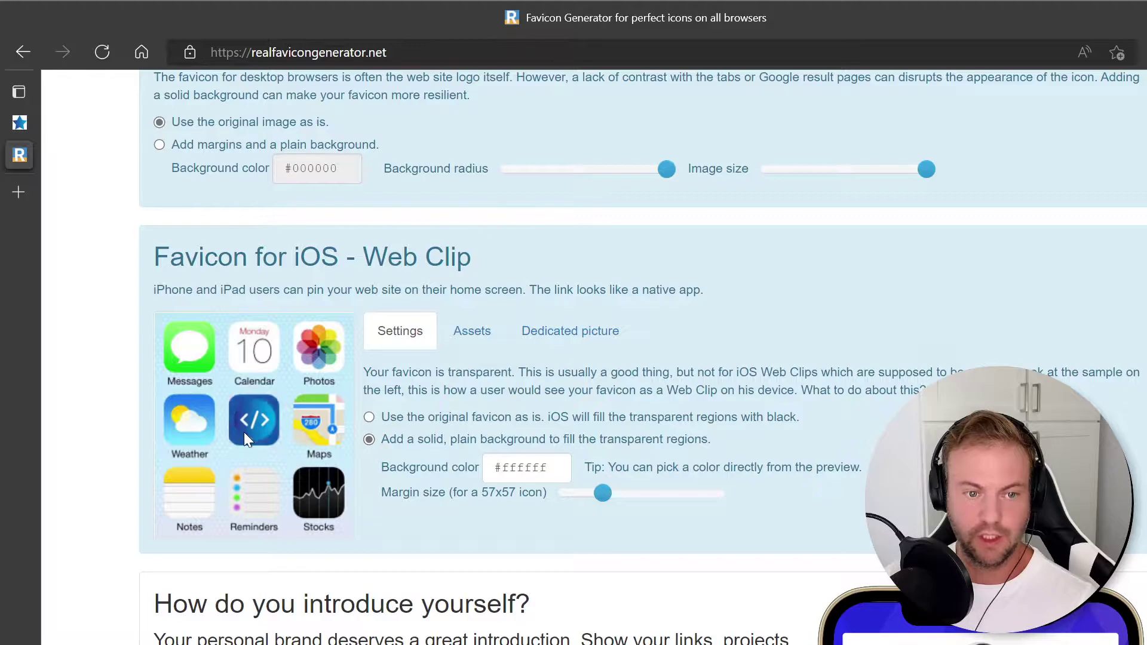
click(369, 417)
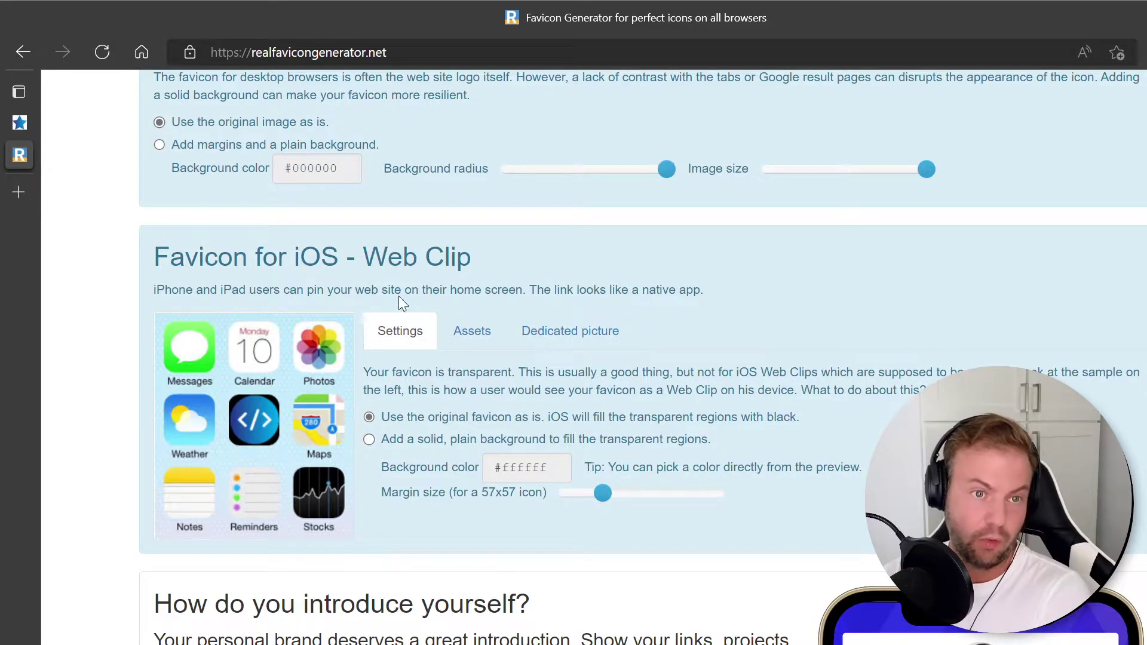
scroll(406, 299, up, 5)
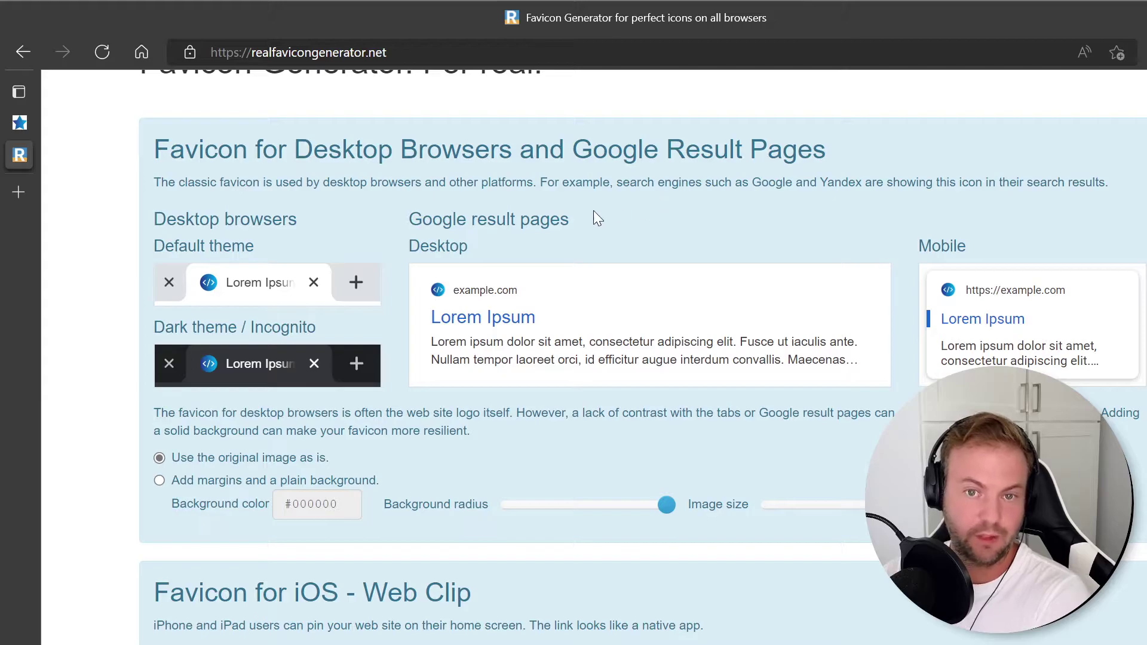
scroll(442, 472, down, 5)
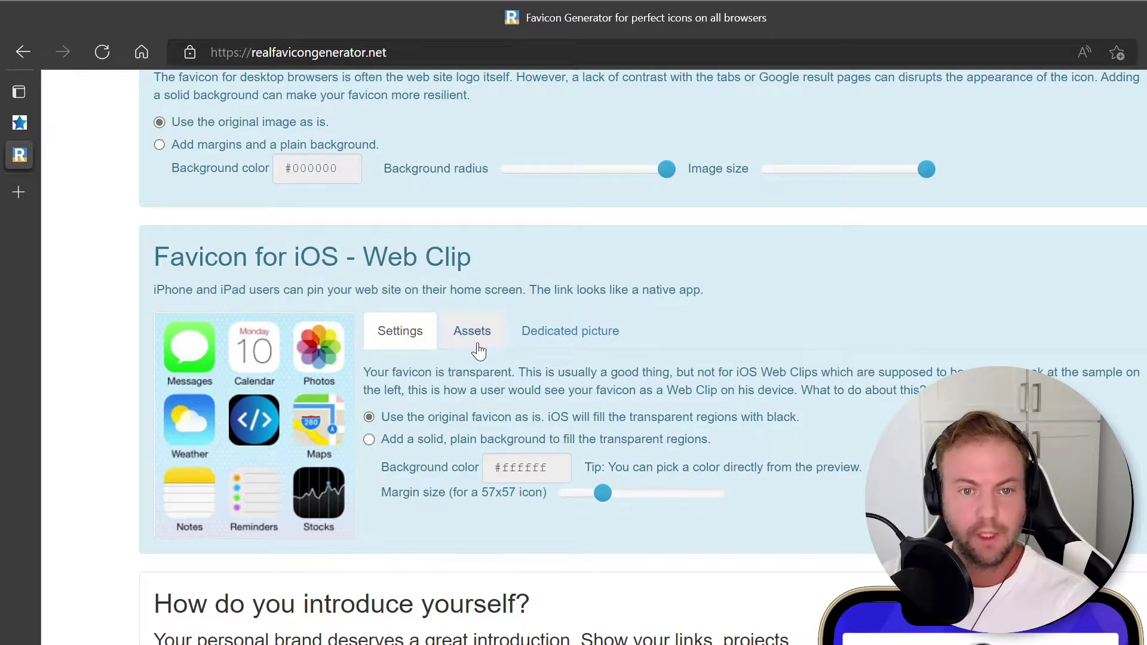
Step: Give the iOS icon a solid background and generate iOS 6-and-prior and precomposed icons
click(369, 439)
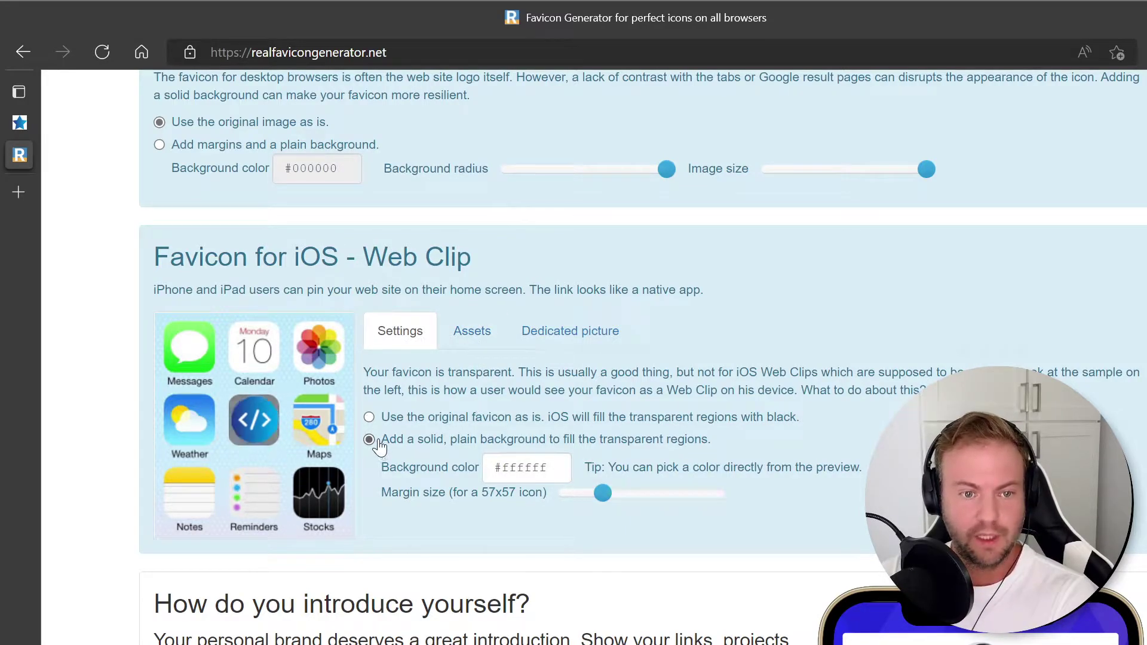
click(473, 337)
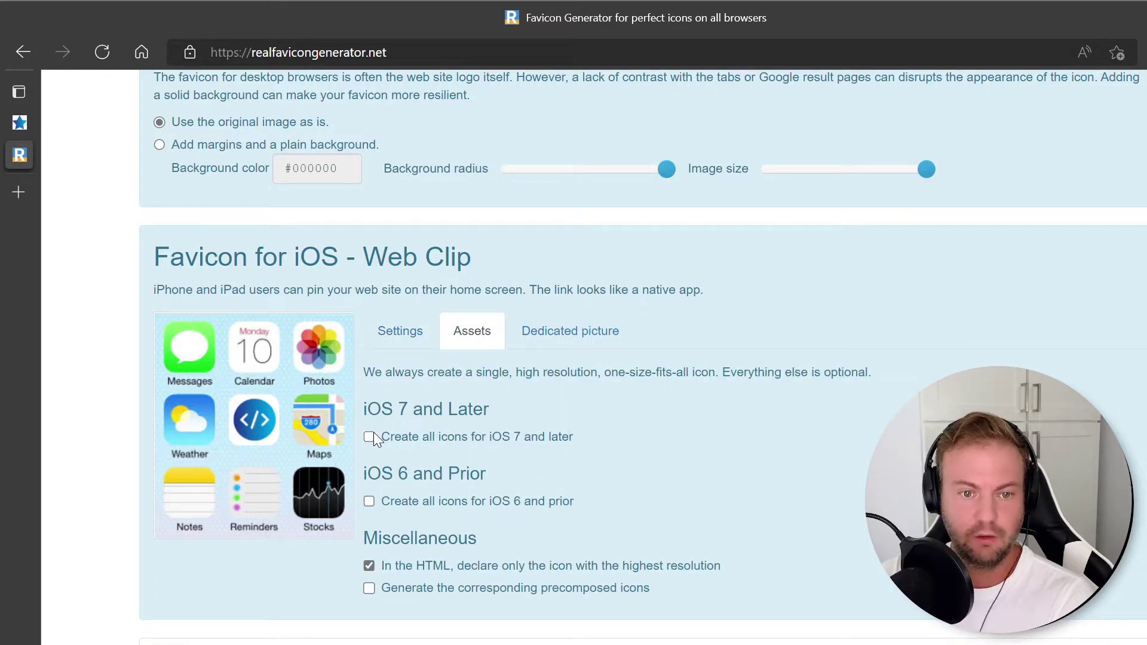
click(370, 503)
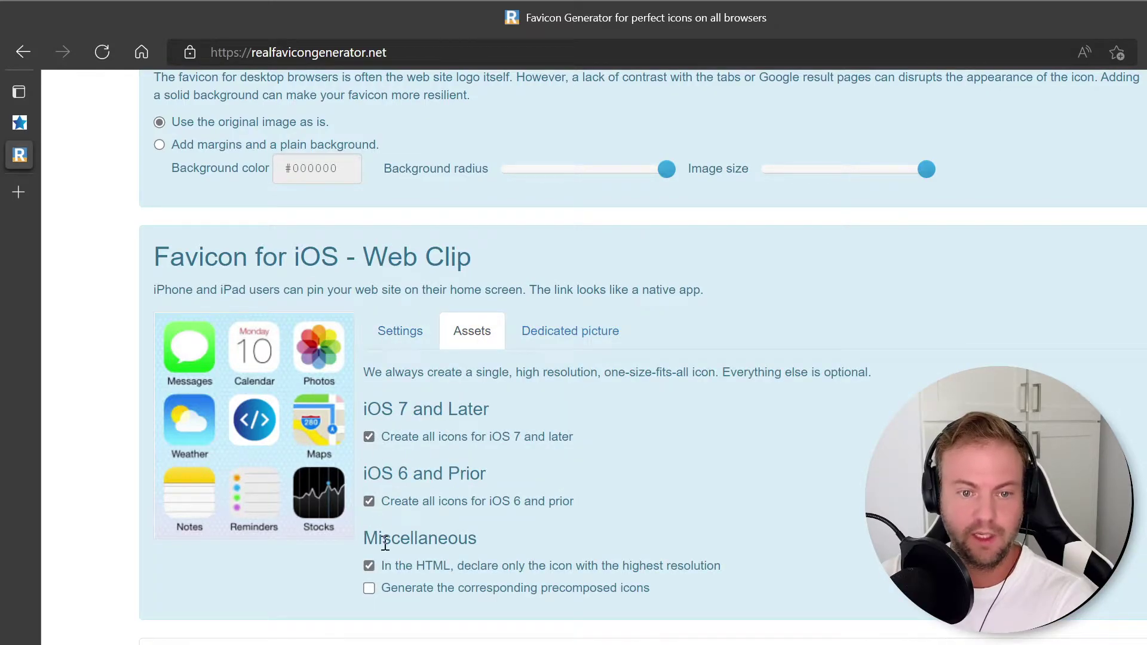
click(370, 589)
Step: Set the iOS Web Clip icon margin to 4 px
click(544, 332)
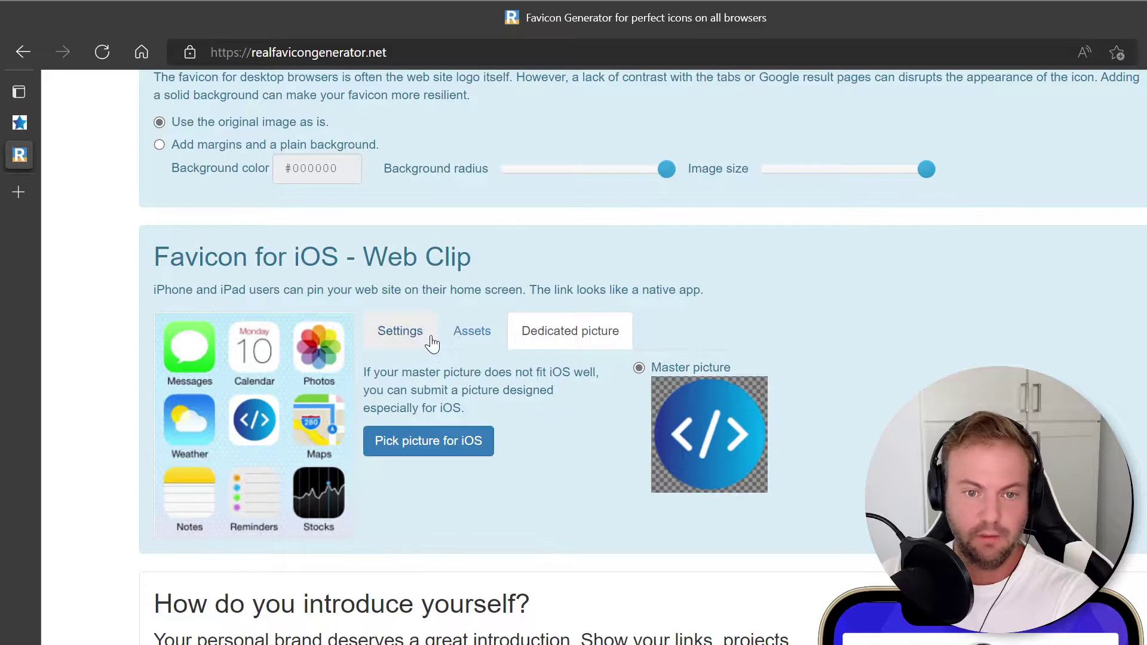
click(402, 332)
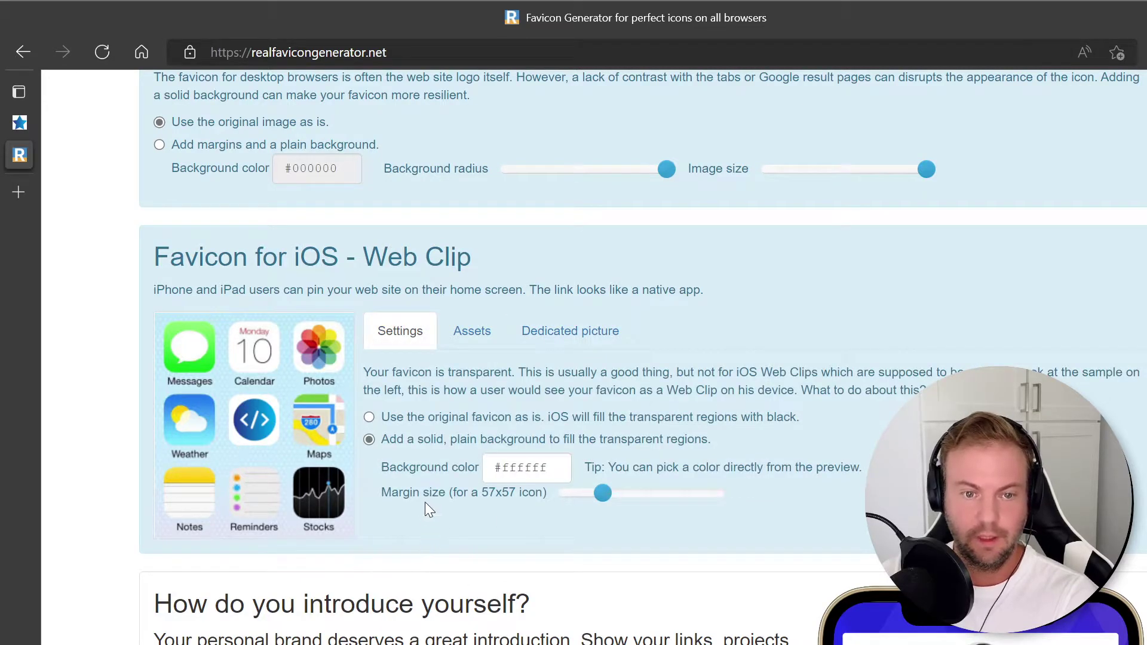
drag(603, 493, 487, 504)
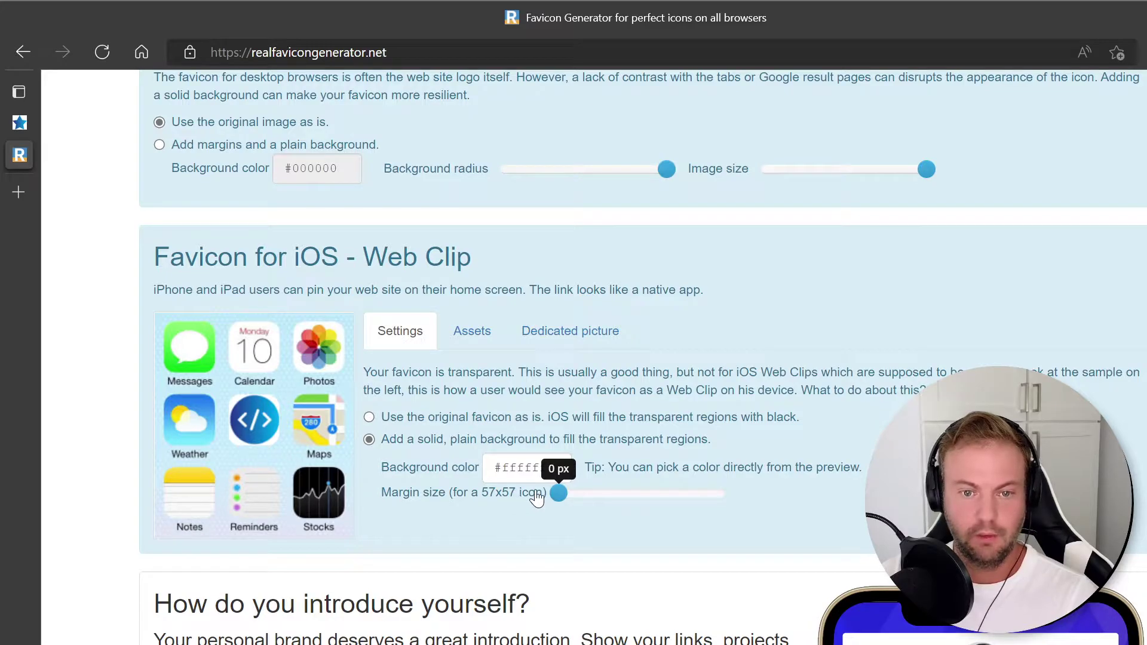
drag(561, 495, 593, 497)
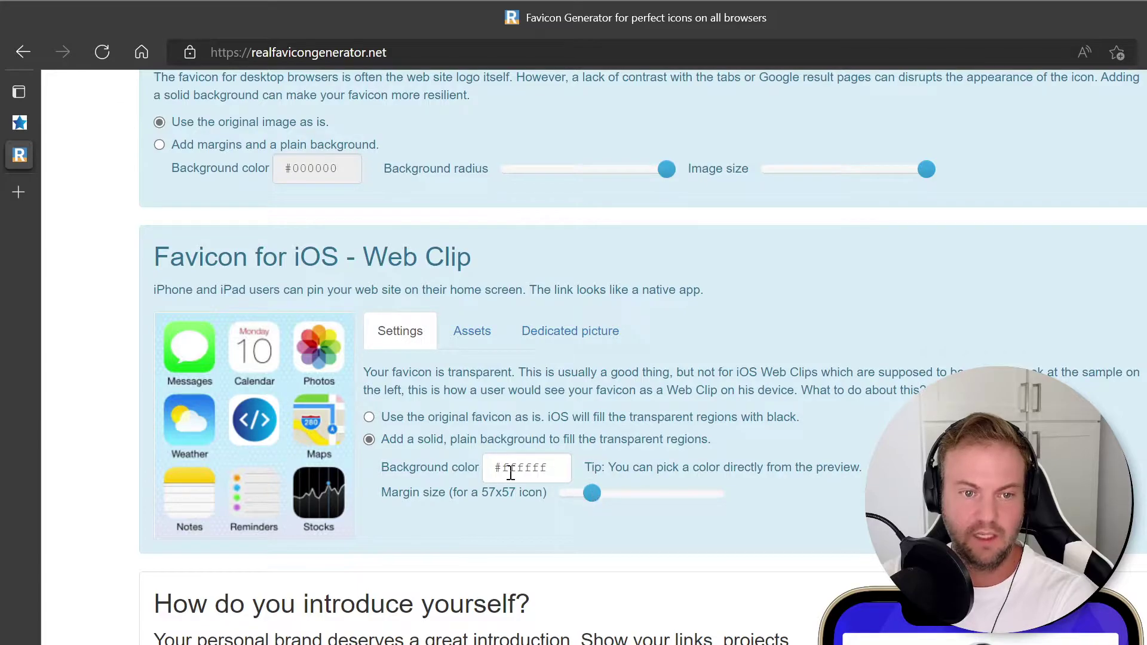
mouse_move(275, 421)
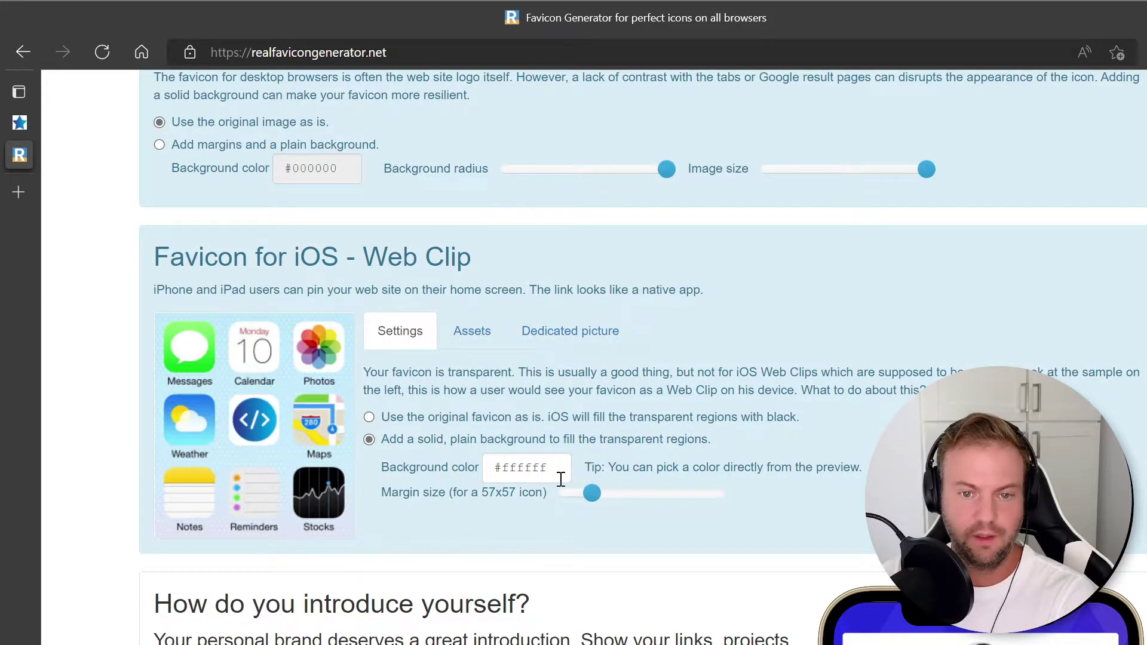
click(603, 496)
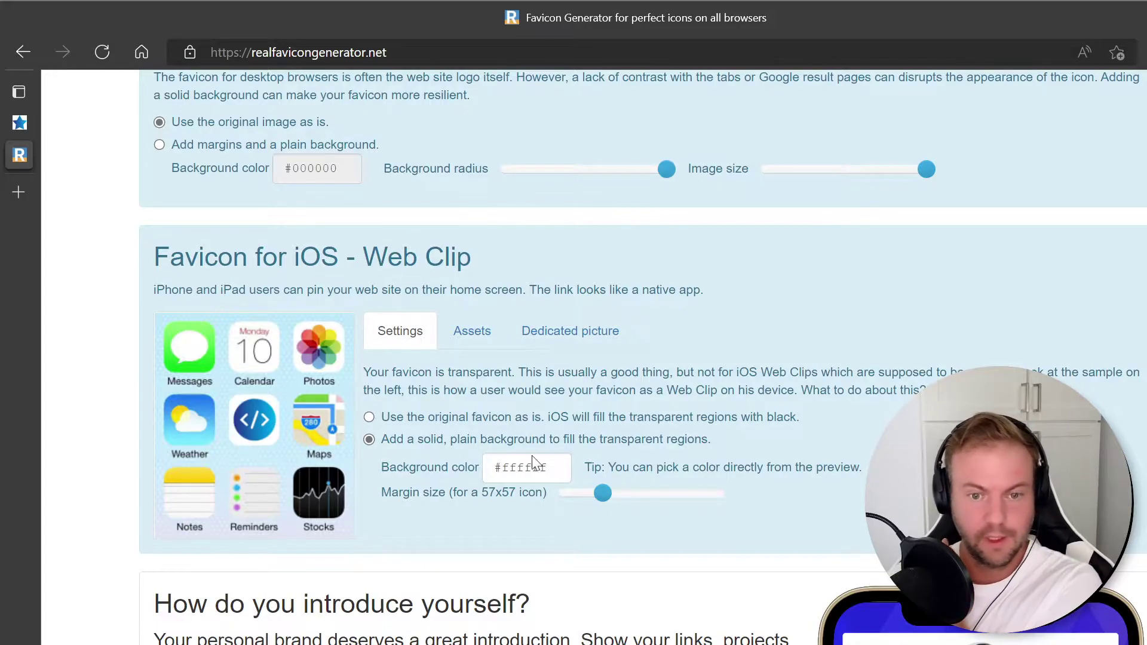
Step: Try solid background, 14 px margin and drop shadow for Android, then keep 'No change'
scroll(418, 570, down, 2)
scroll(522, 493, down, 4)
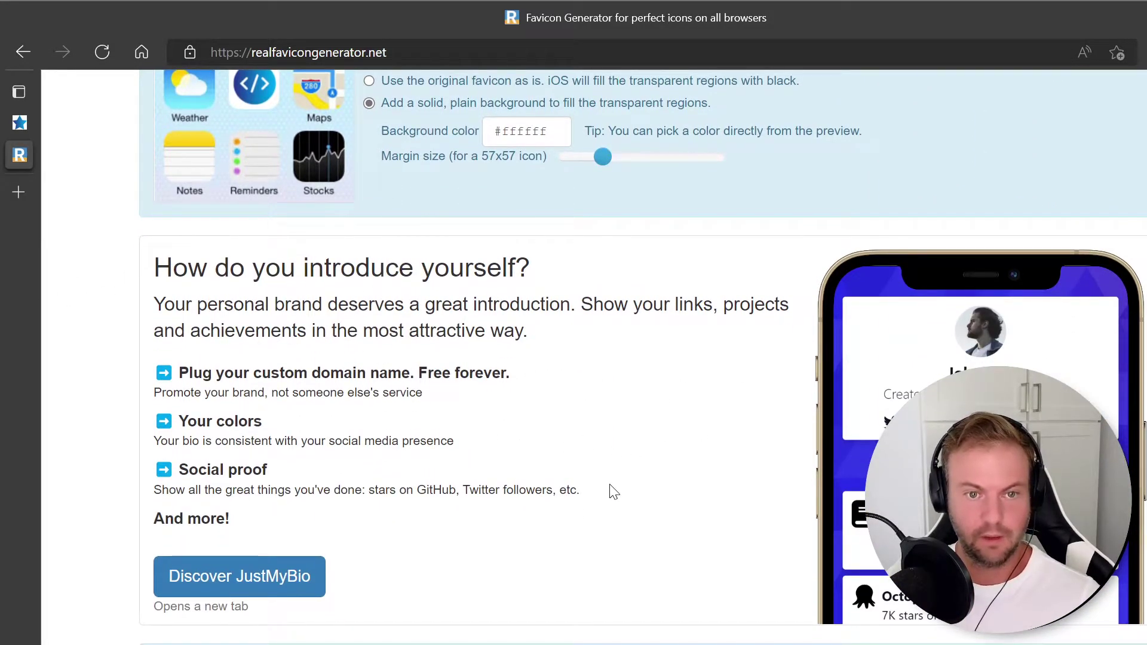
scroll(609, 492, down, 8)
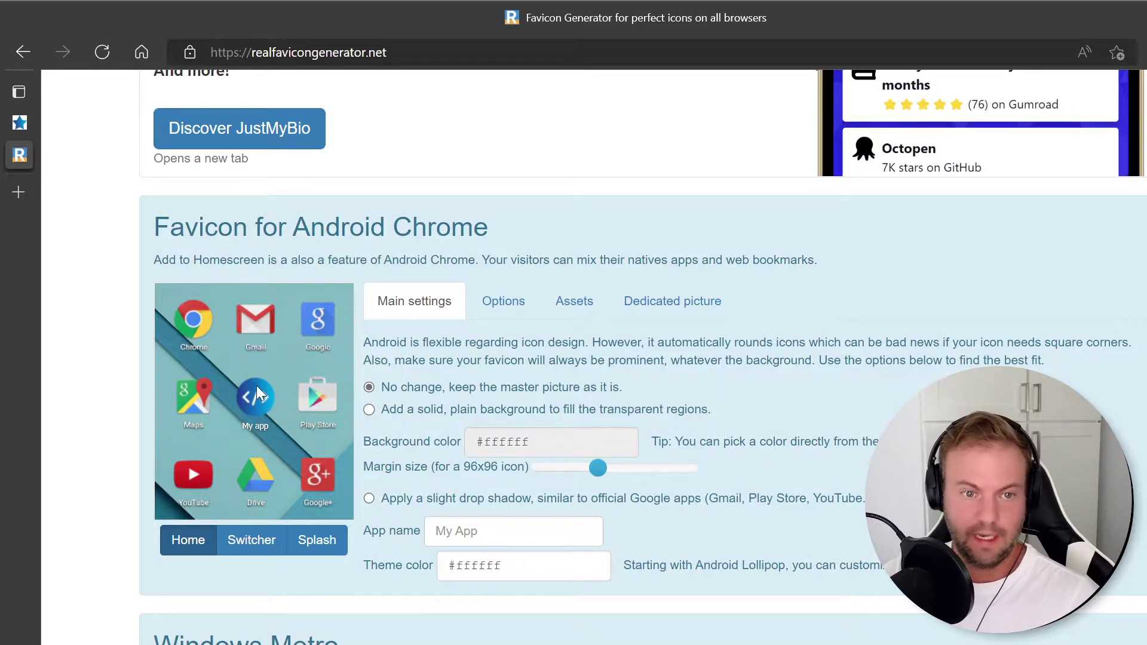
click(368, 409)
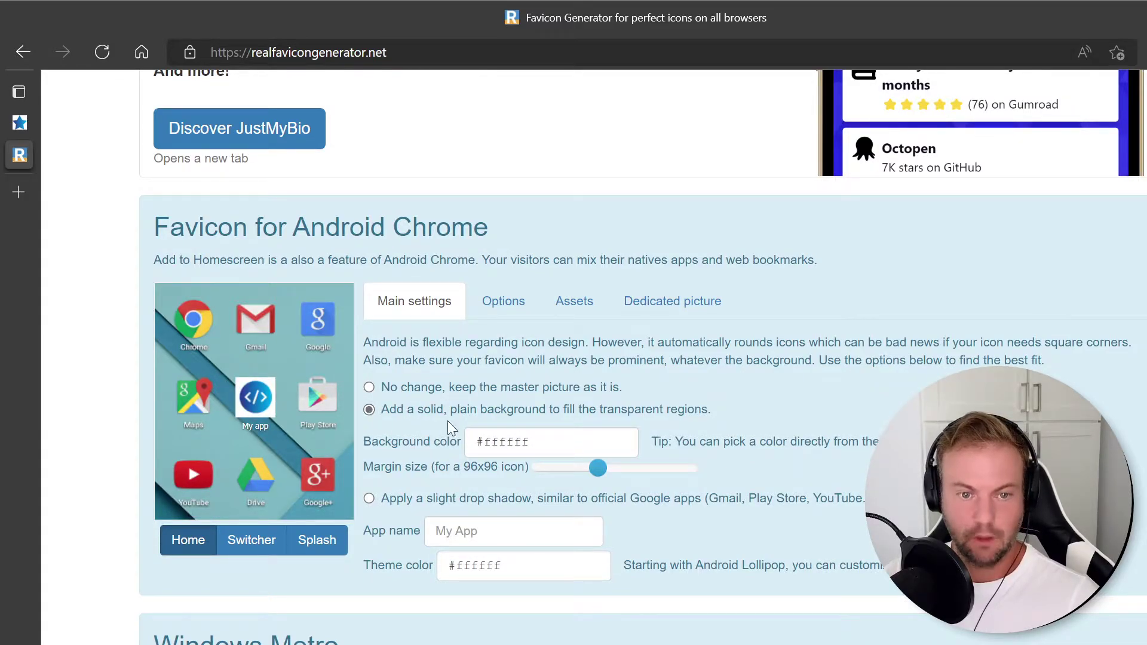
drag(597, 468, 482, 478)
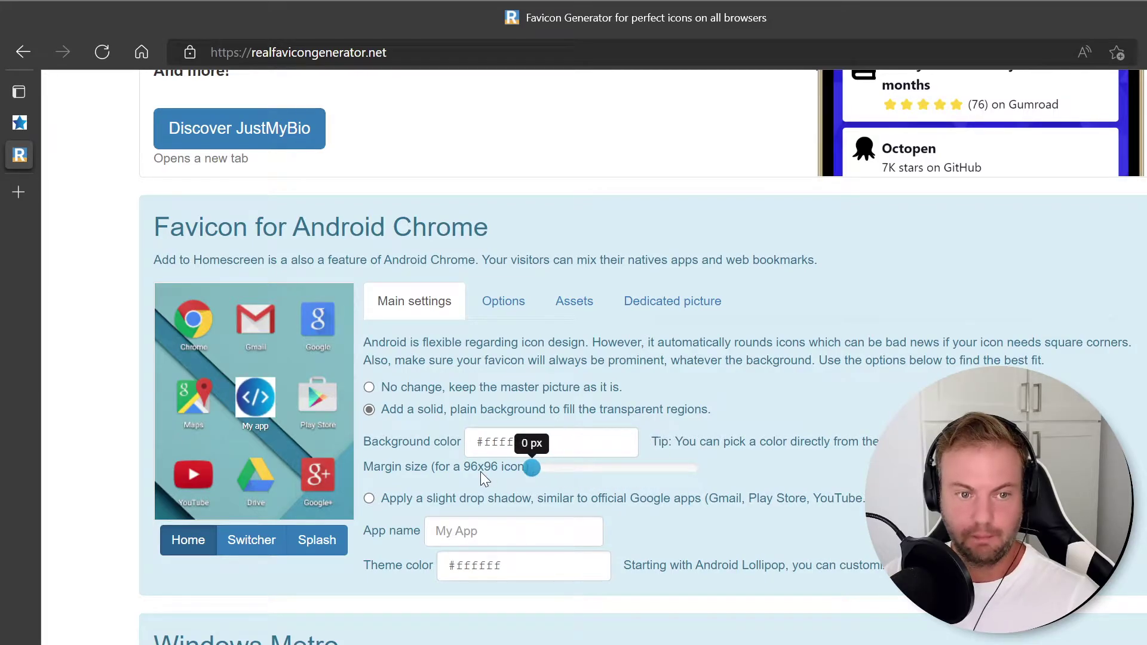
click(370, 387)
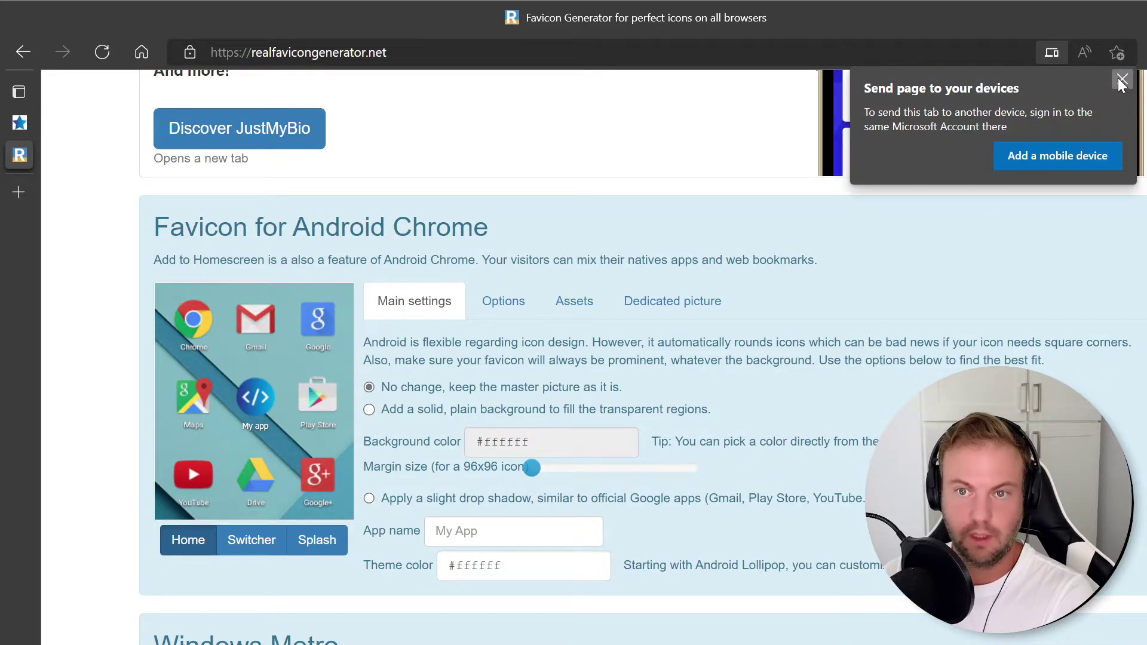
click(1122, 79)
click(369, 499)
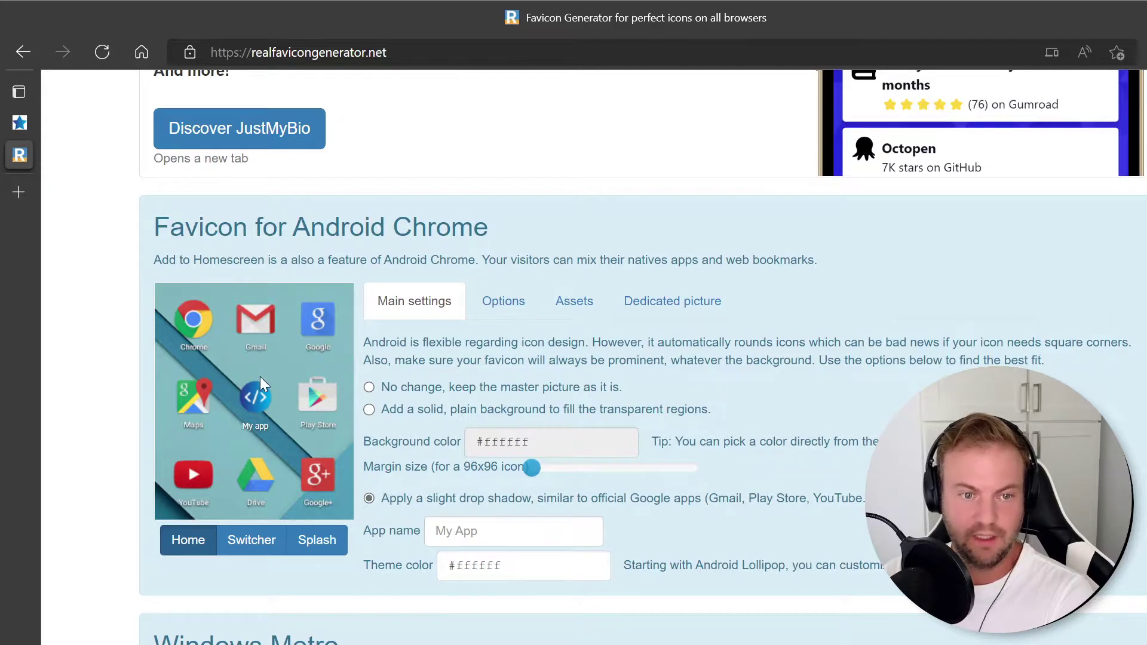
click(370, 388)
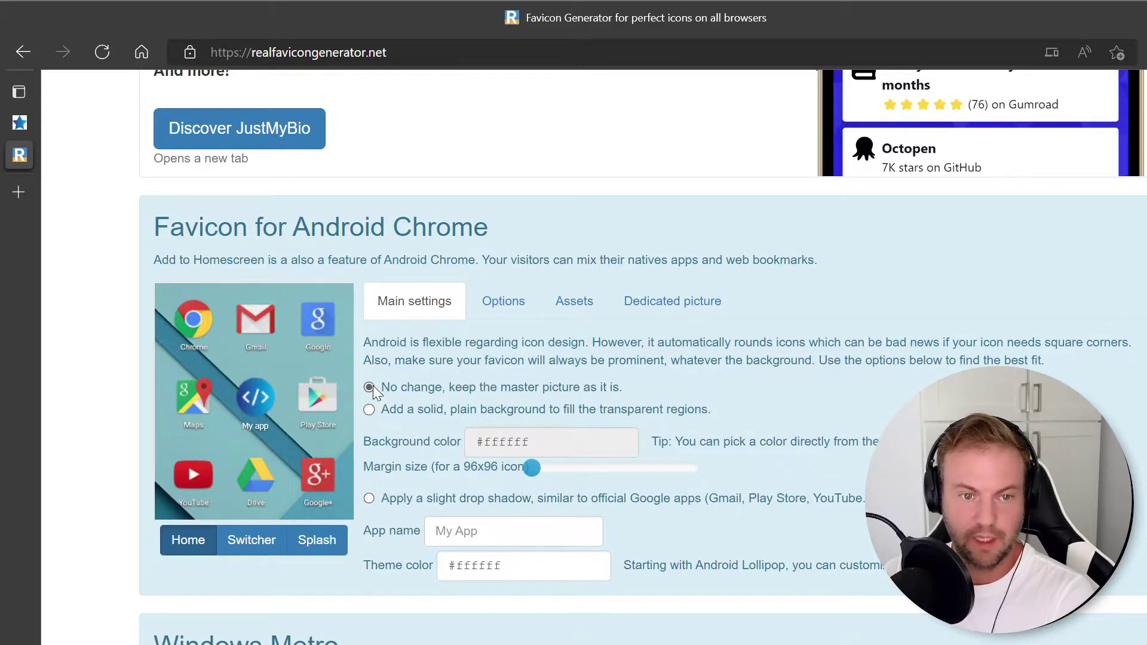
Step: Enter EnableApp as the Android Chrome app name
click(483, 532)
text(Enabl)
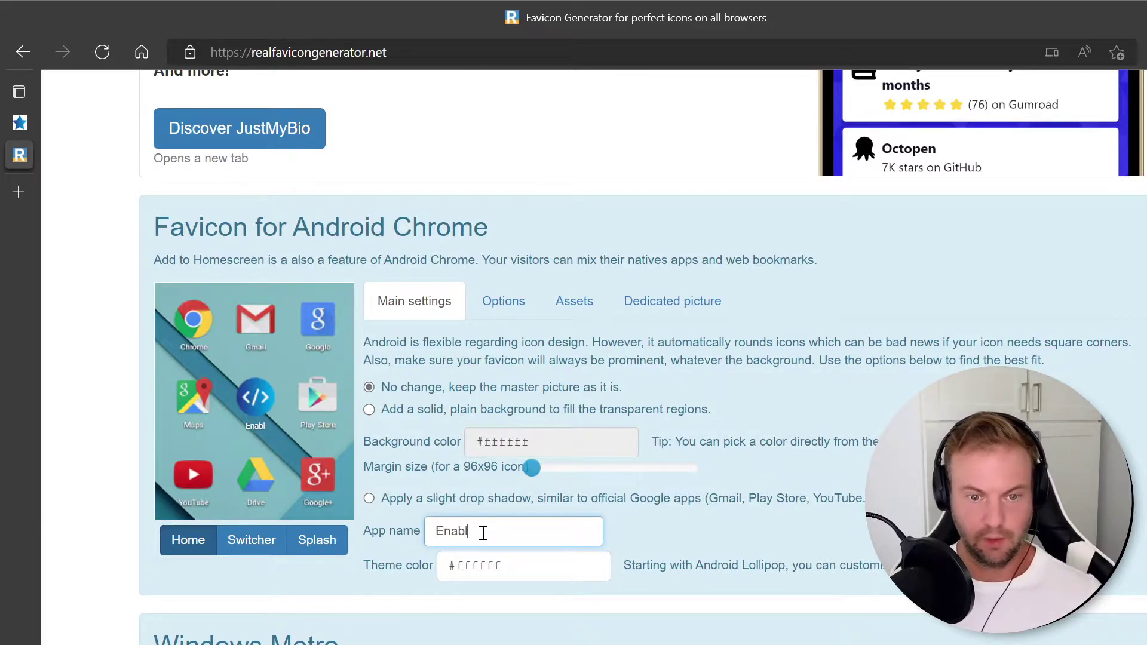
text(e Stu)
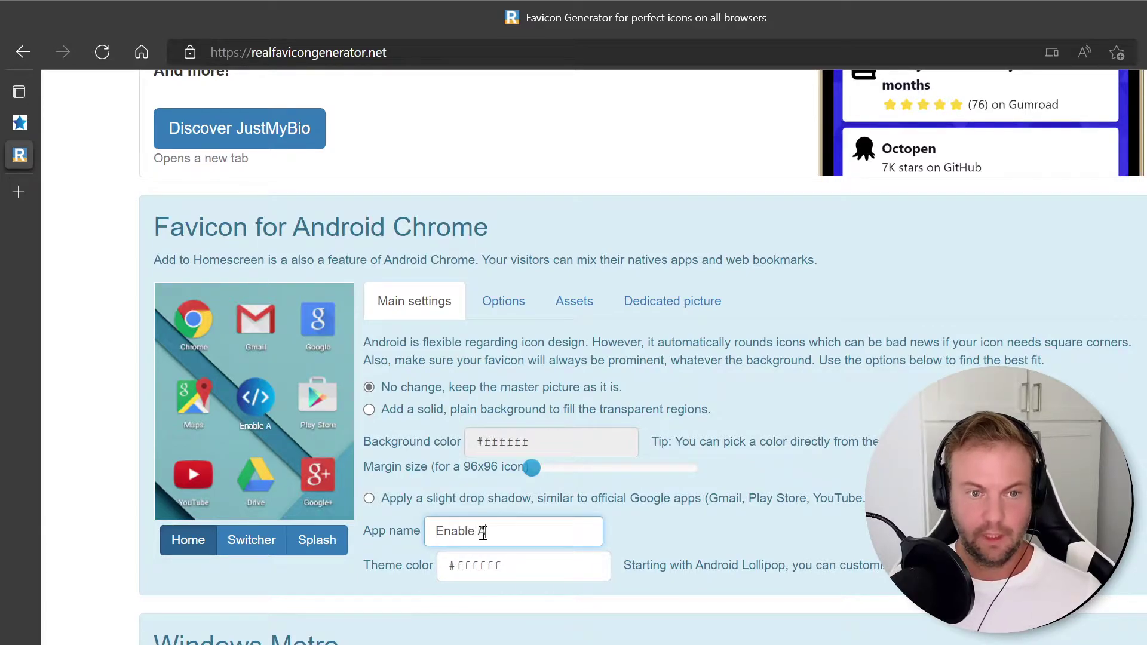
key(BackSpace)
key(BackSpace)
key(BackSpace)
text(App)
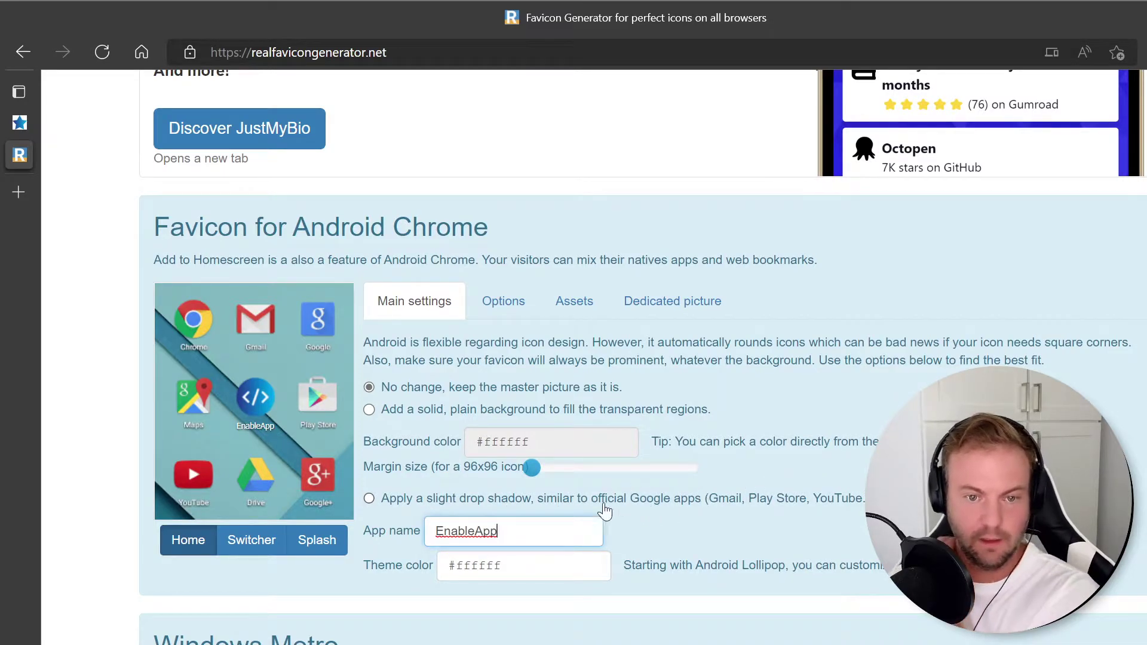
Step: Set the Android Chrome theme colour to blue #1571b9
click(553, 566)
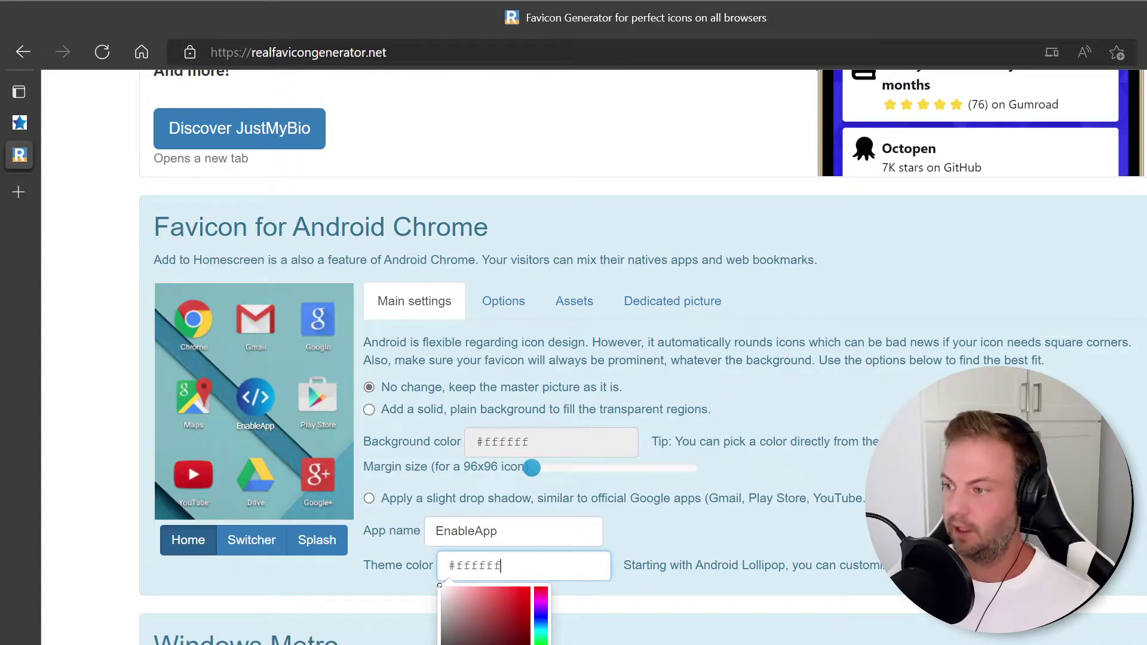
key(alt+Tab)
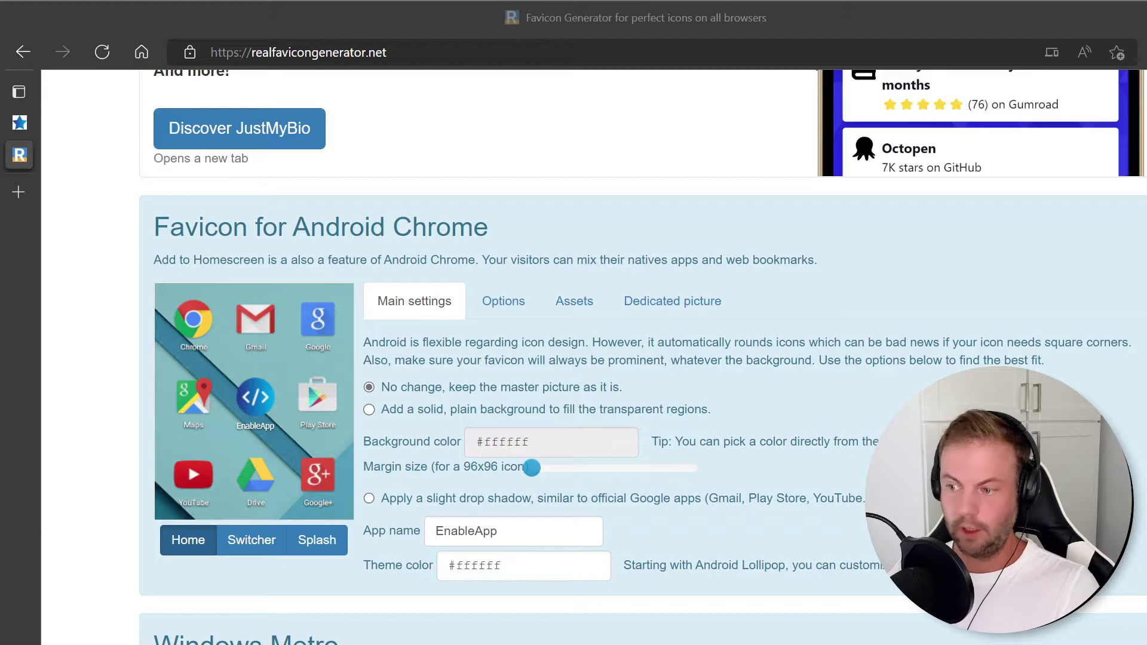
click(526, 566)
drag(510, 566, 435, 578)
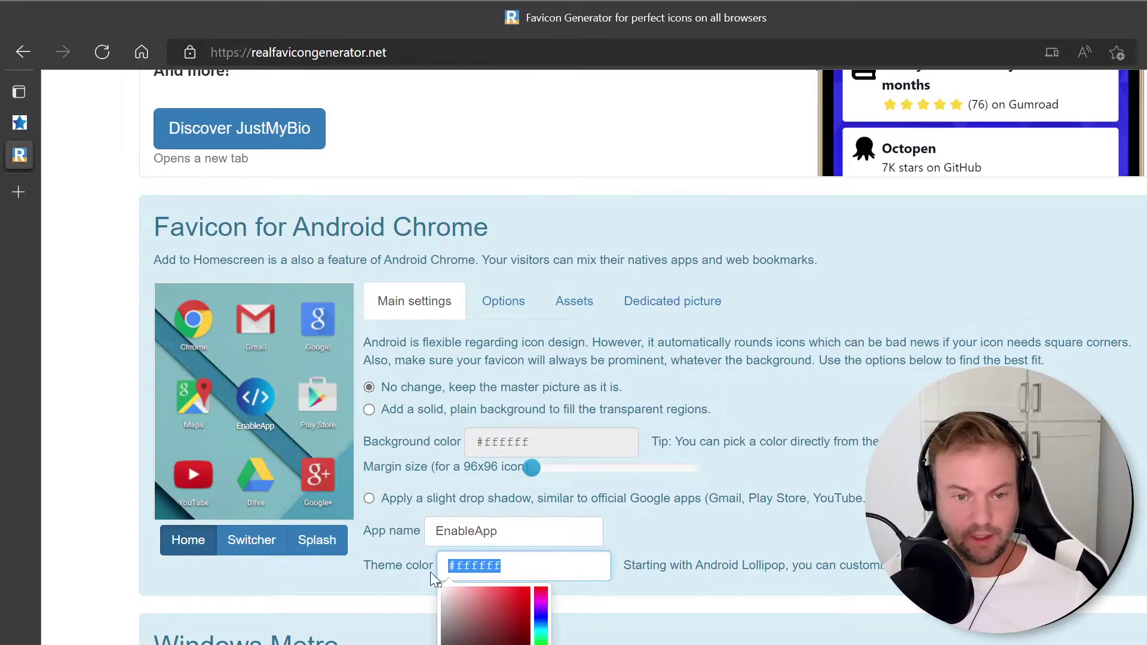
text(#1571B9)
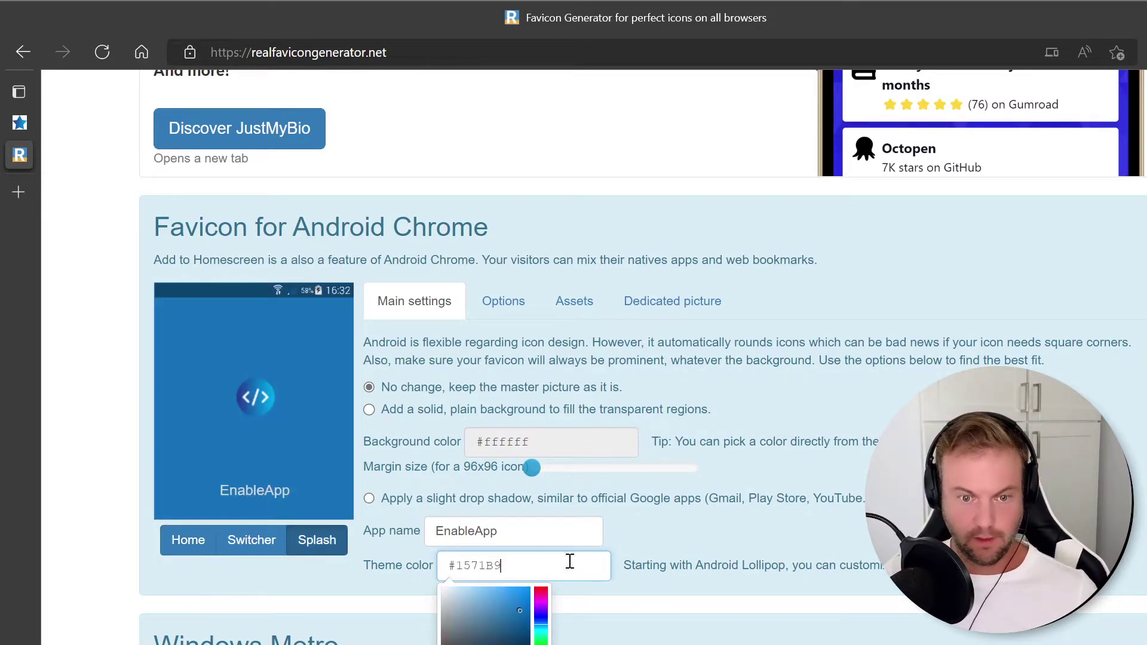
click(641, 598)
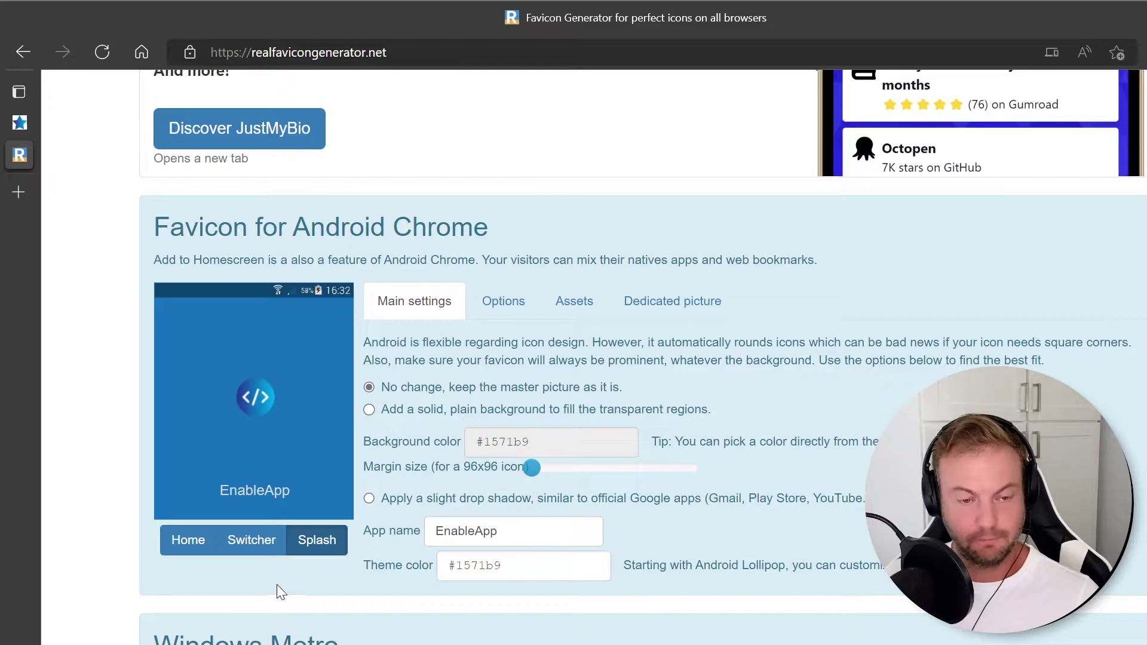
Step: Compare switcher, splash and home screen previews, switching the theme colour to white
click(266, 549)
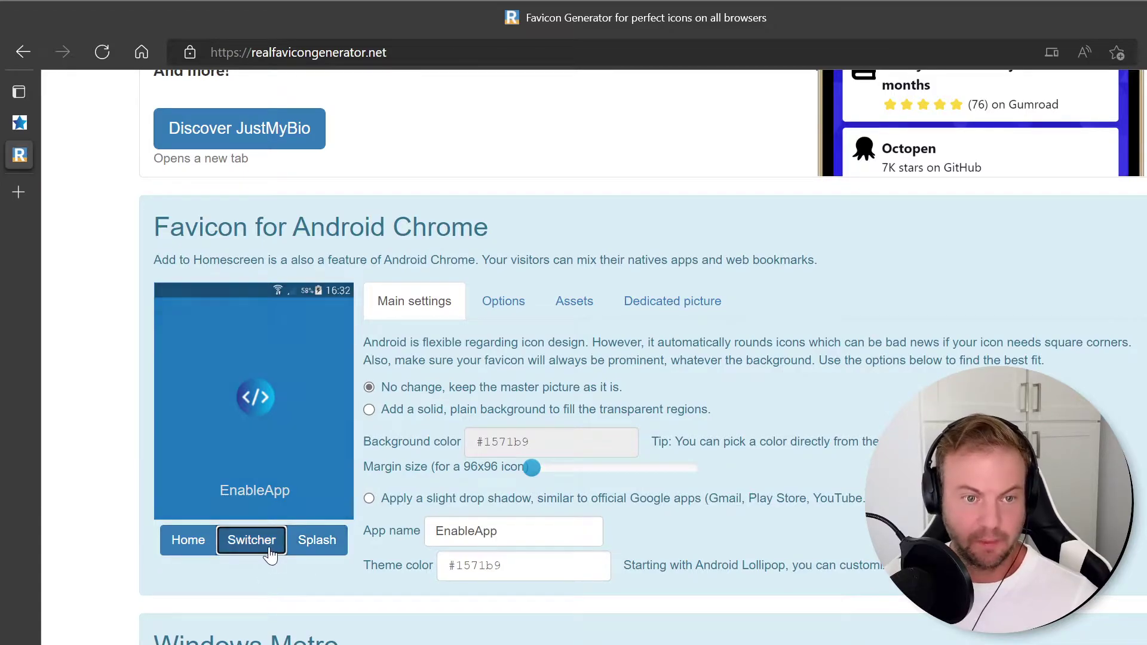
click(312, 546)
click(188, 552)
click(326, 544)
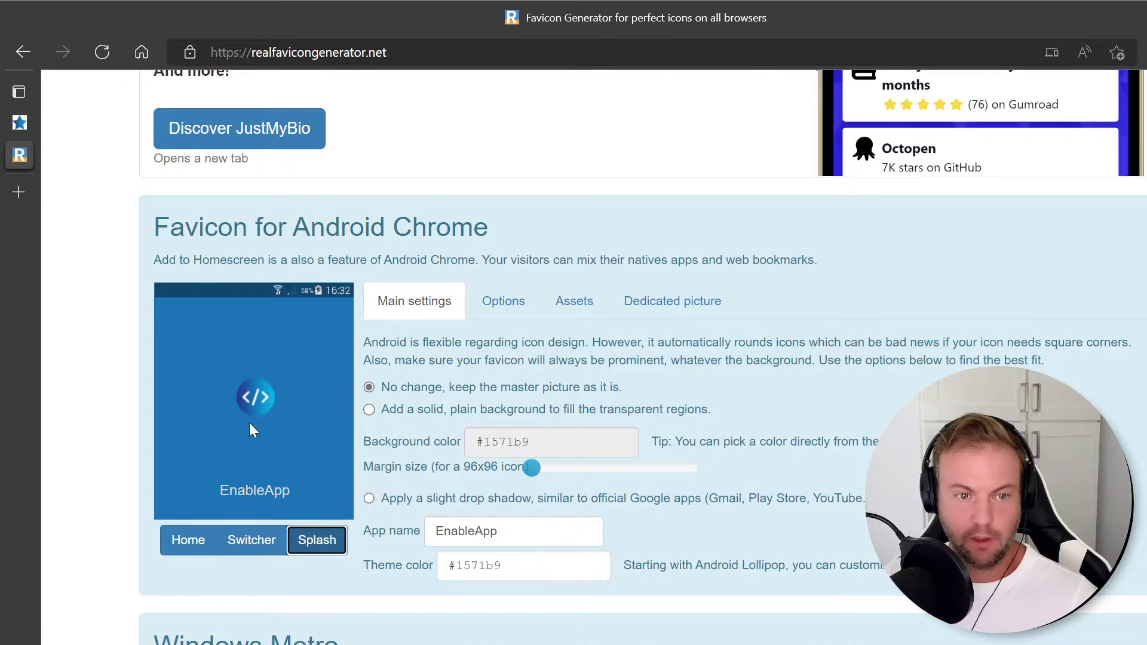
click(460, 567)
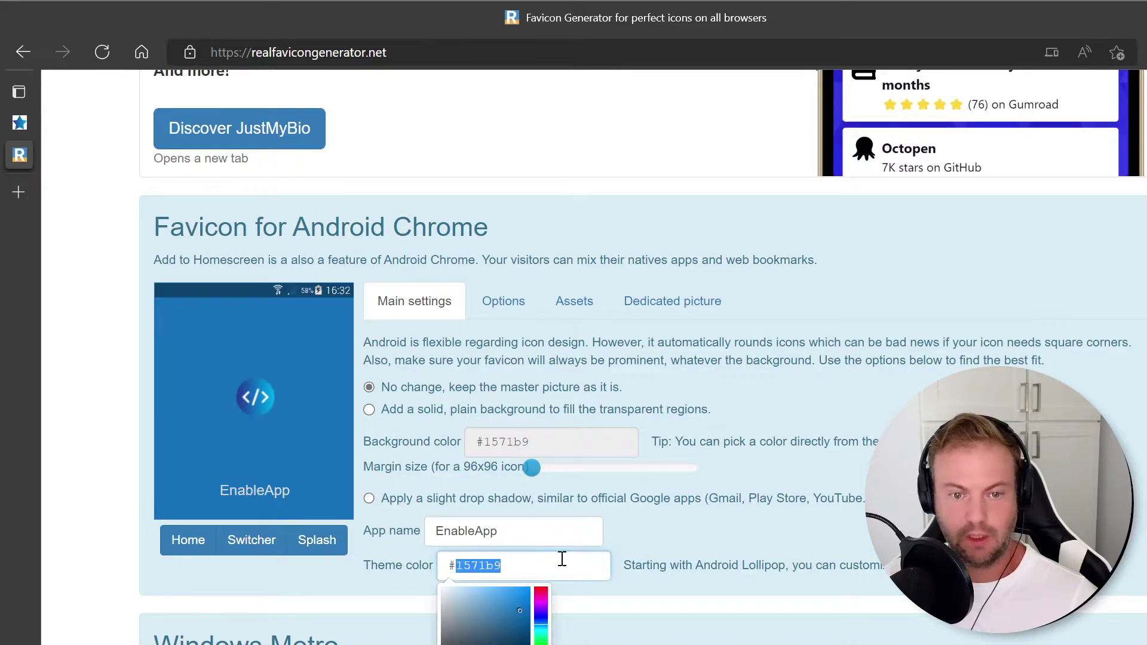
text(#ffffff)
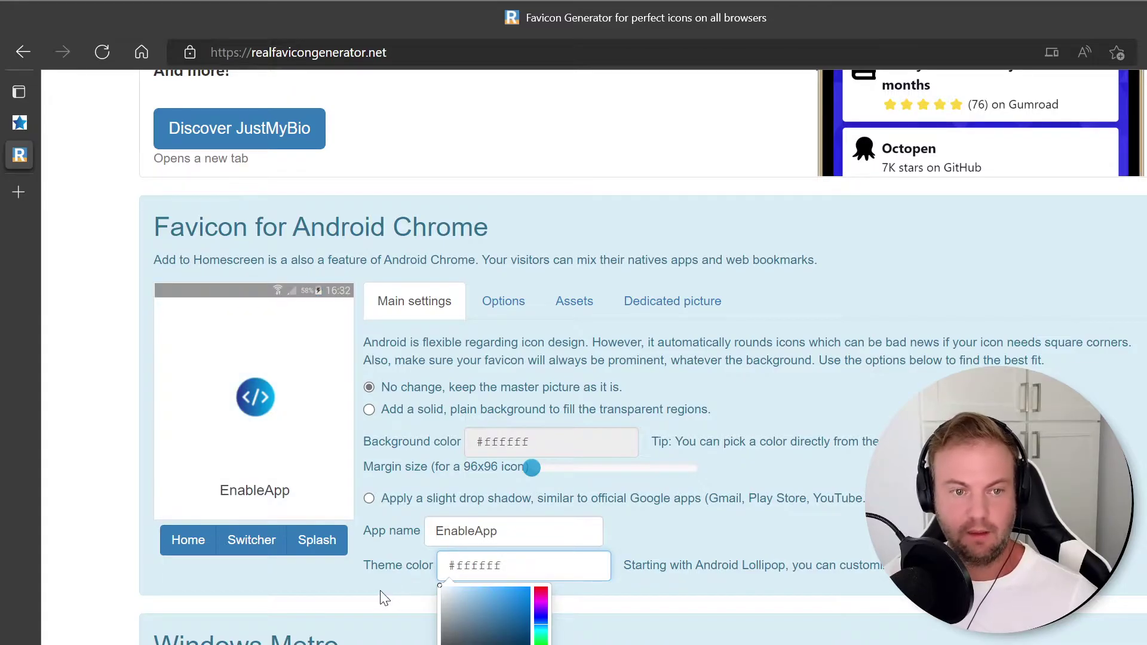
click(405, 595)
click(266, 541)
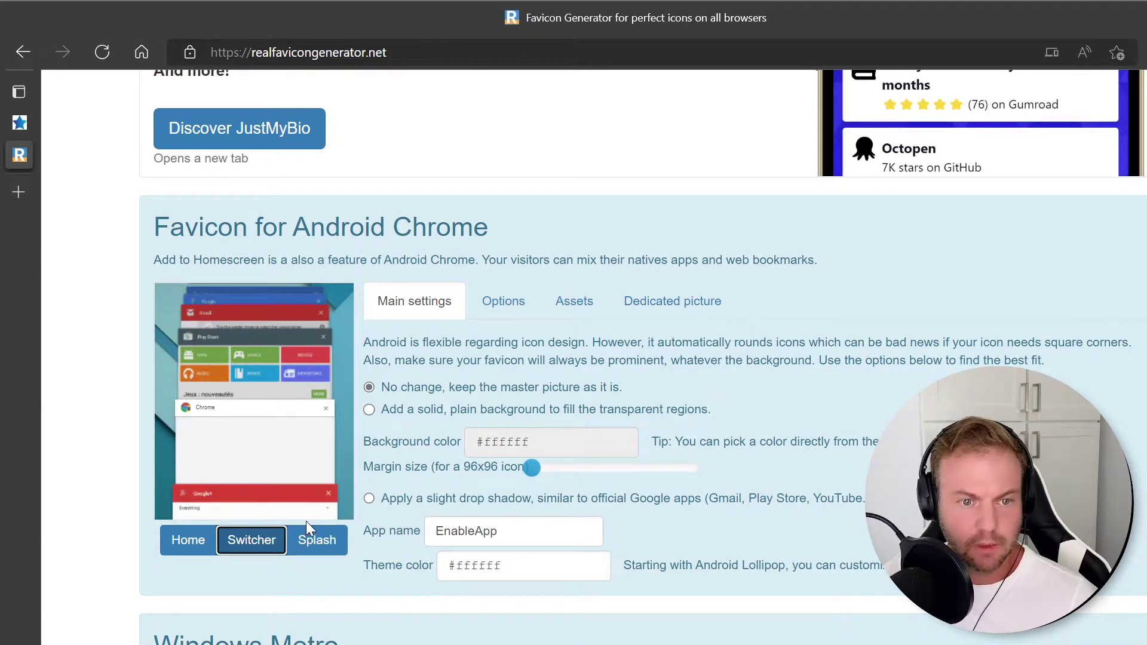
click(313, 540)
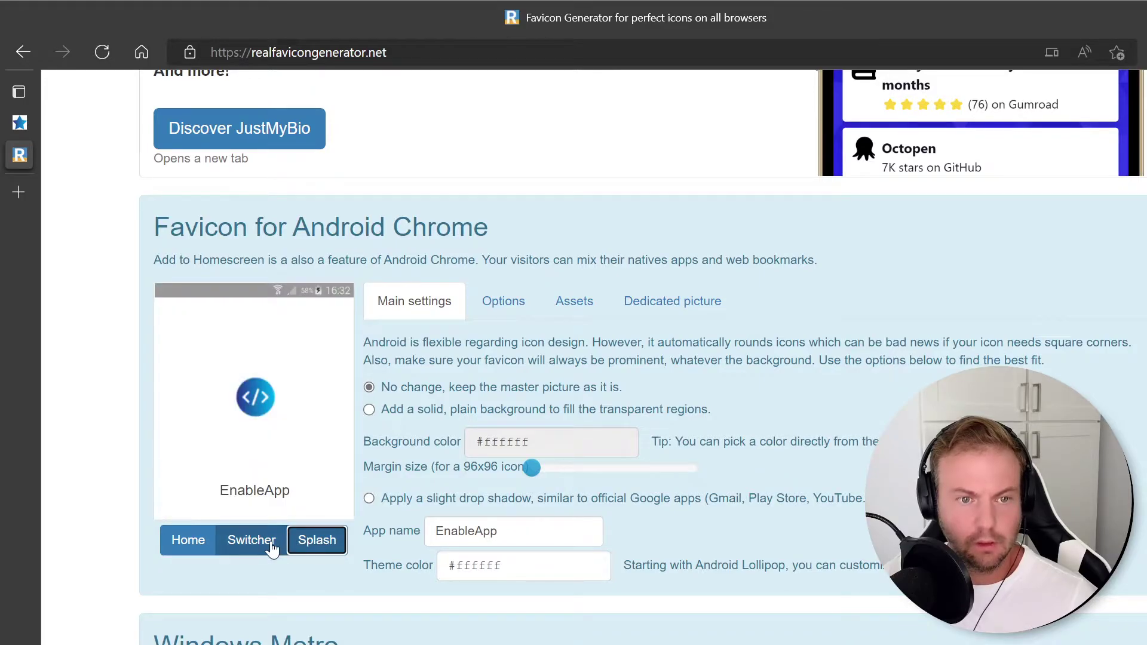
Step: Try #1571b9 again, then restore the Android theme colour to white #ffffff
click(474, 565)
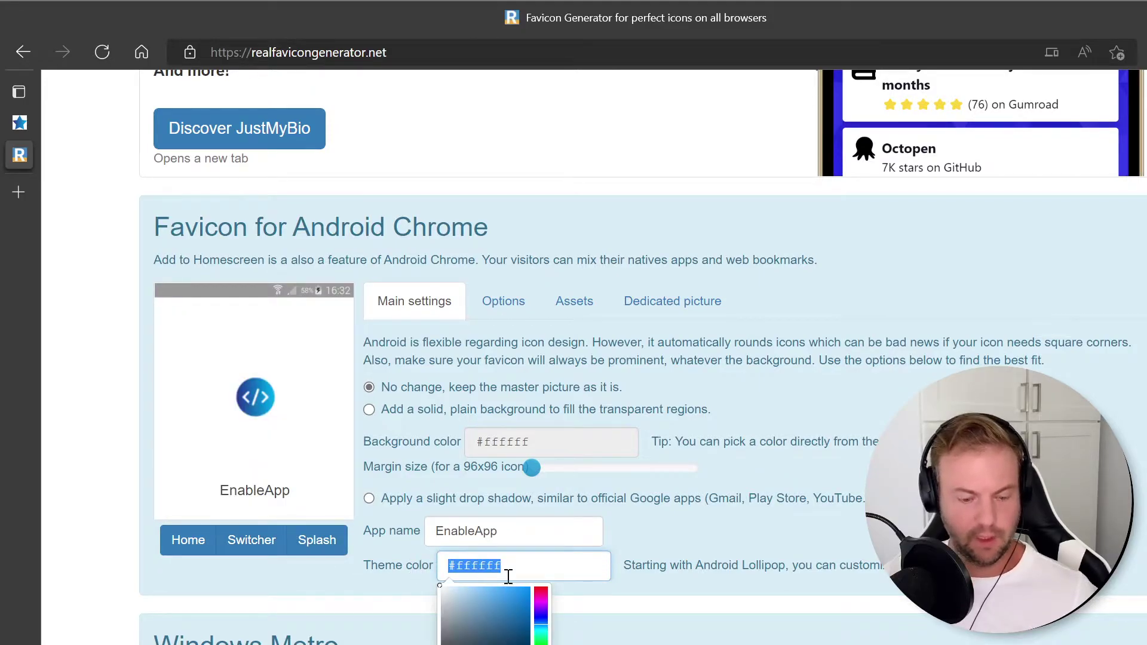
text(#1571b9)
click(687, 596)
click(511, 565)
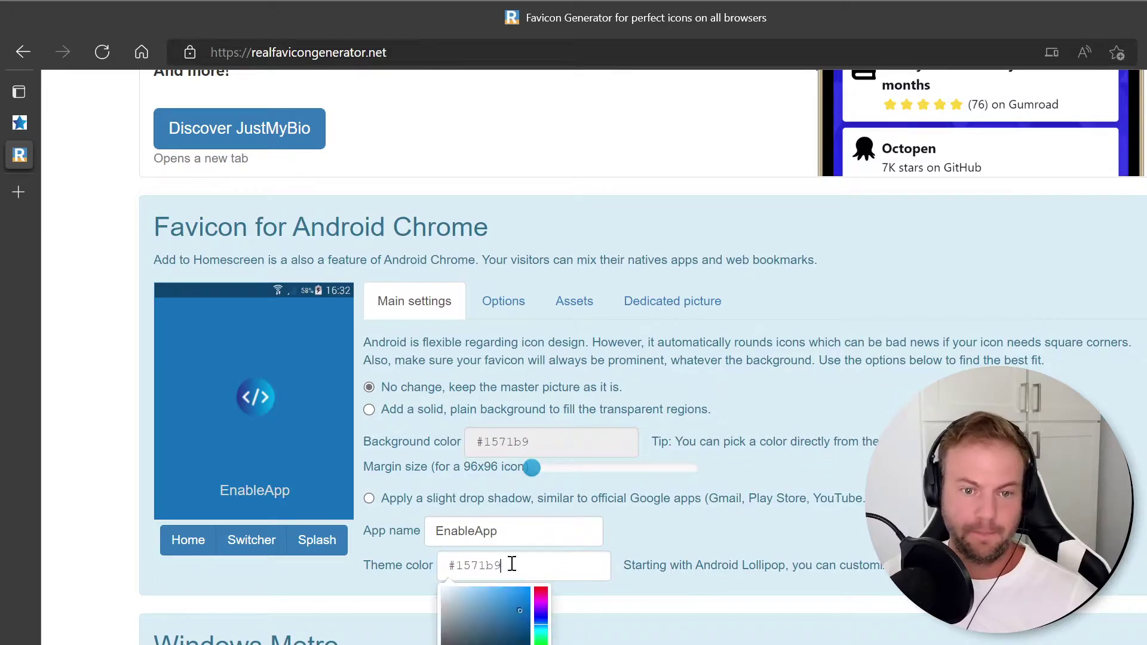
key(ctrl+a)
text(#ffffff)
click(748, 616)
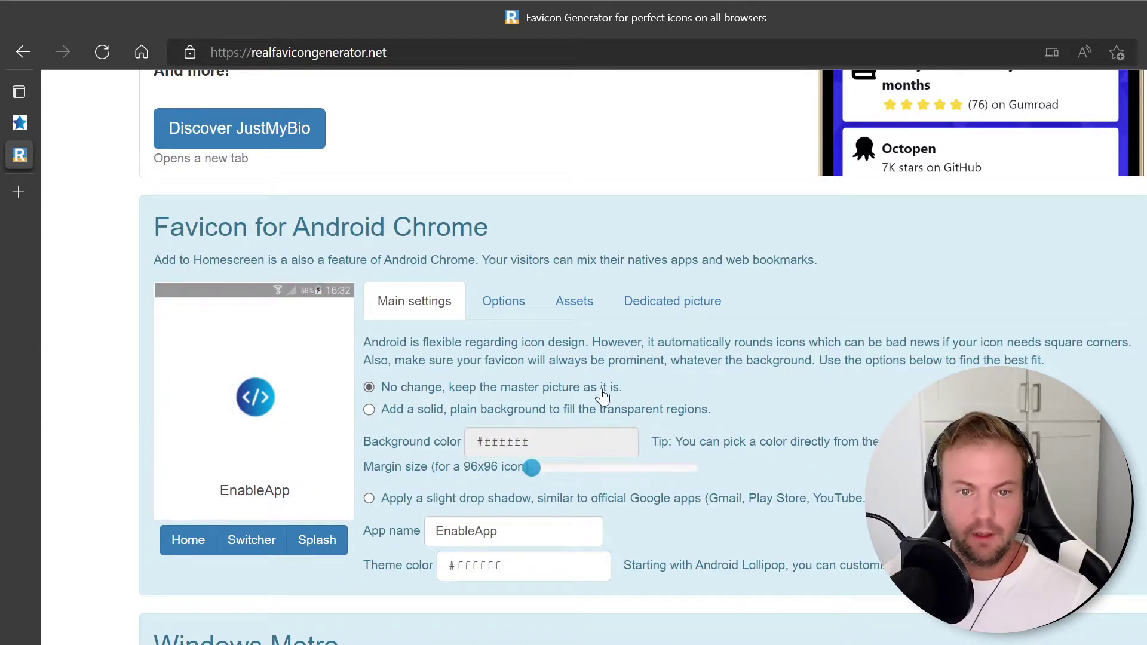
Step: Choose 'Create all documented icons' under Android Chrome assets, then return to main settings
click(504, 302)
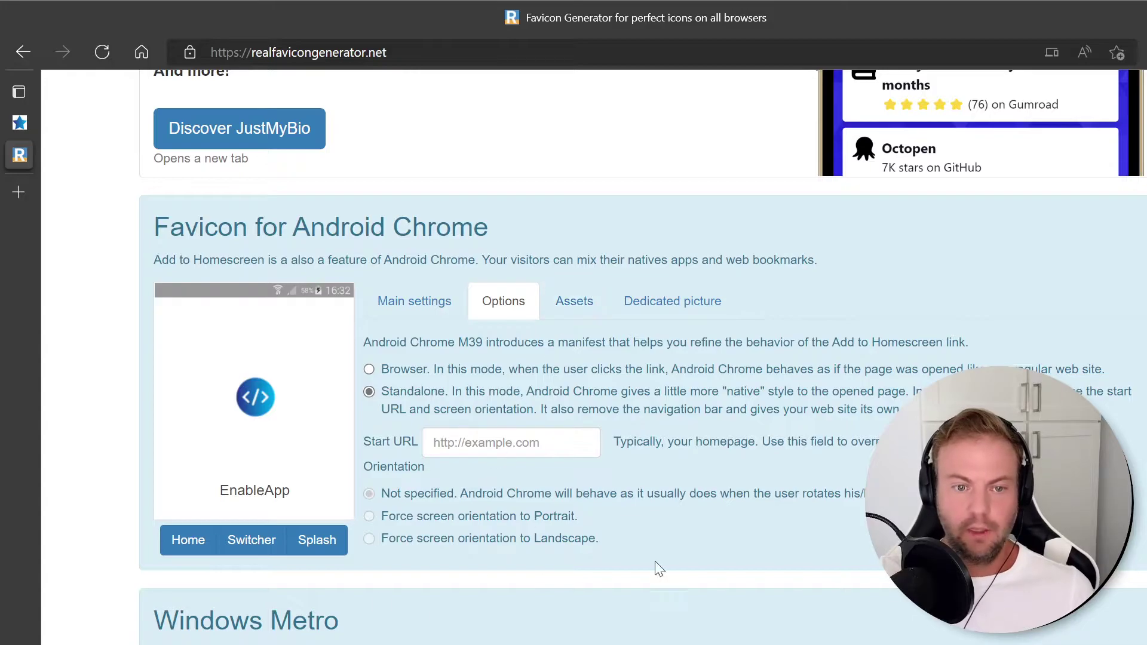
click(587, 304)
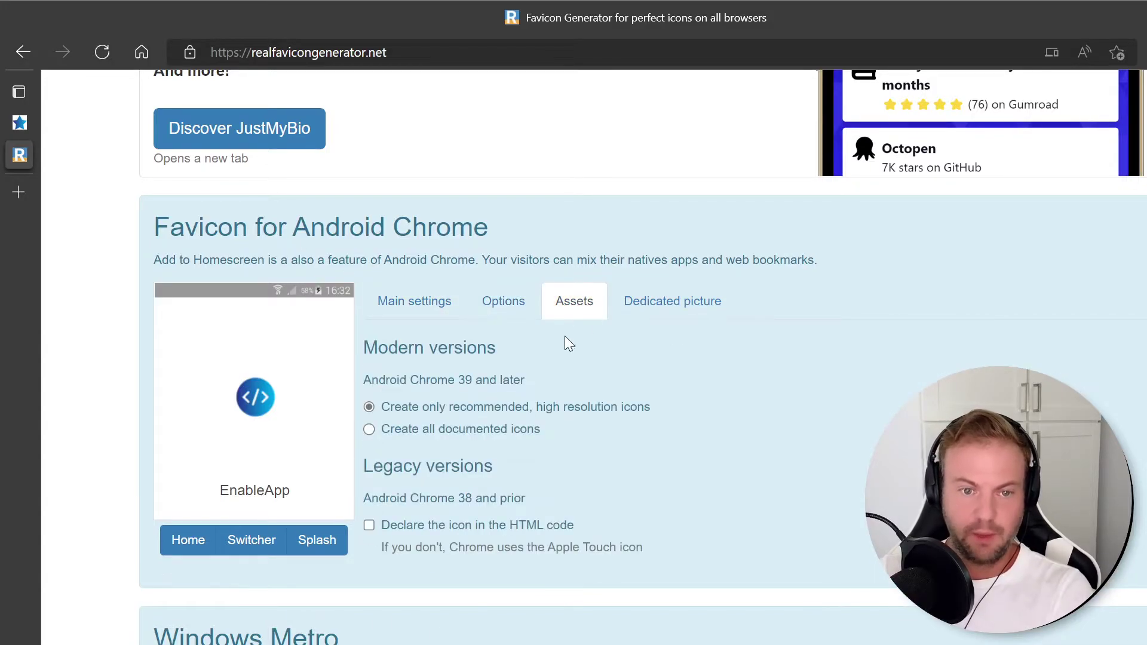
click(478, 435)
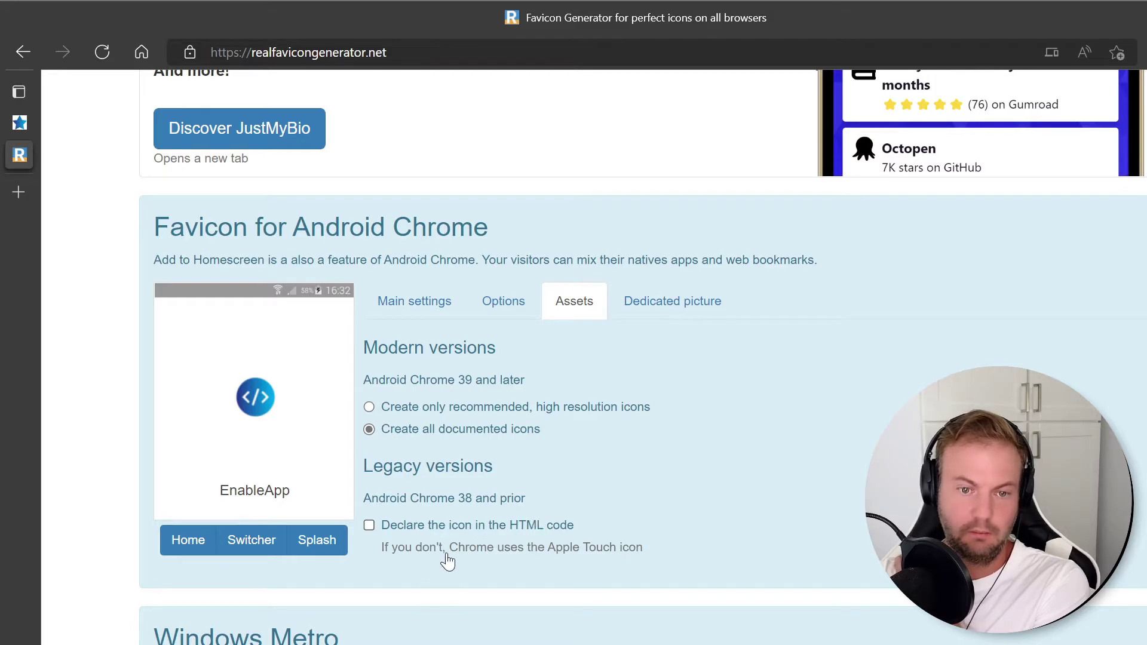
click(693, 308)
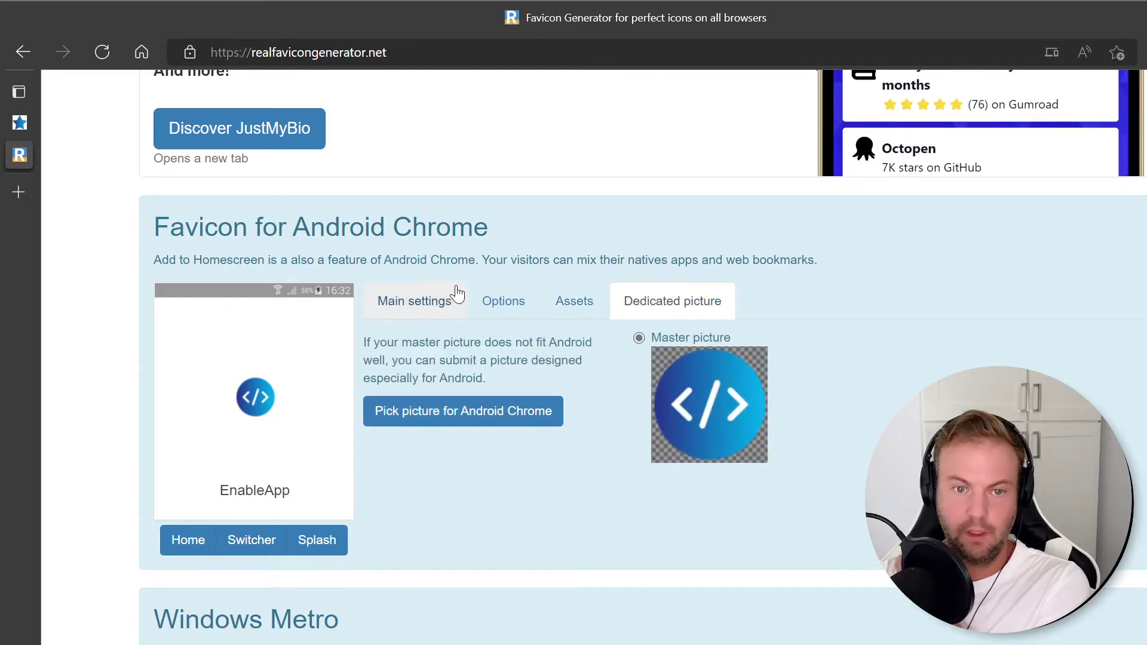
click(406, 301)
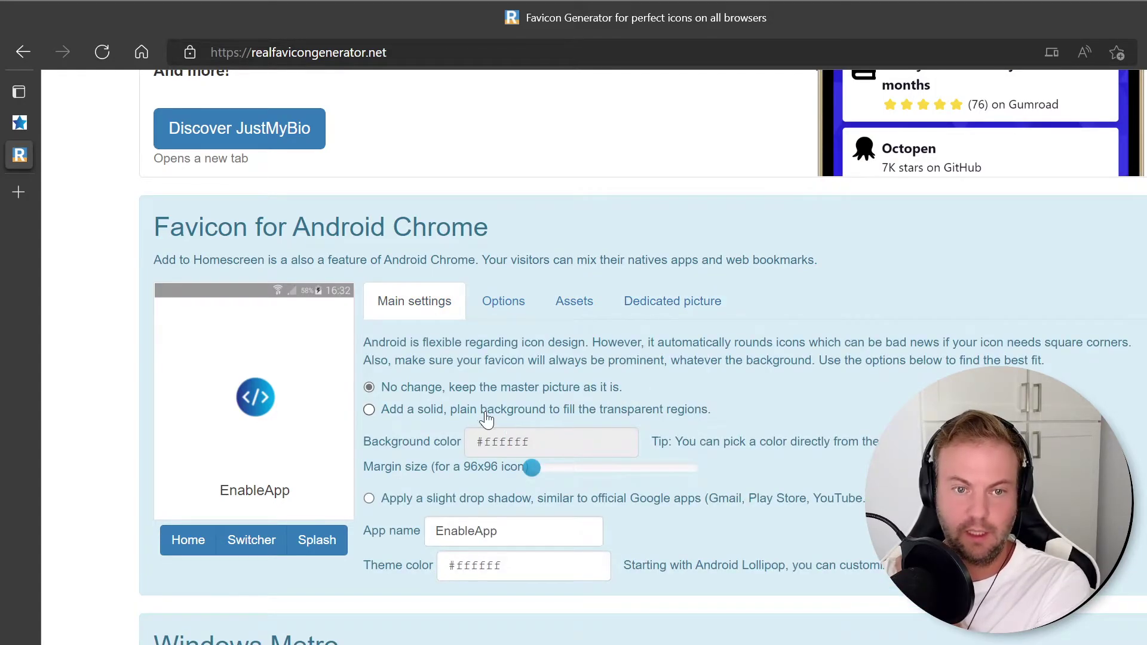
Step: Set the Windows Metro tile colour to white #ffffff after trying blue #1571b9
scroll(487, 412, down, 5)
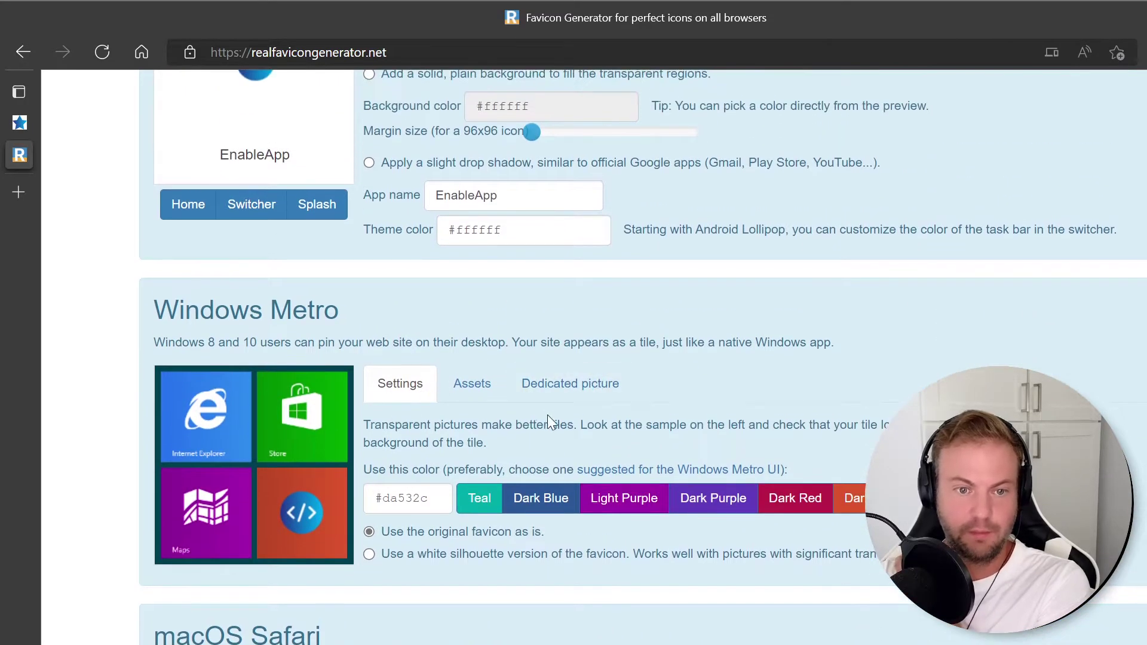
click(436, 502)
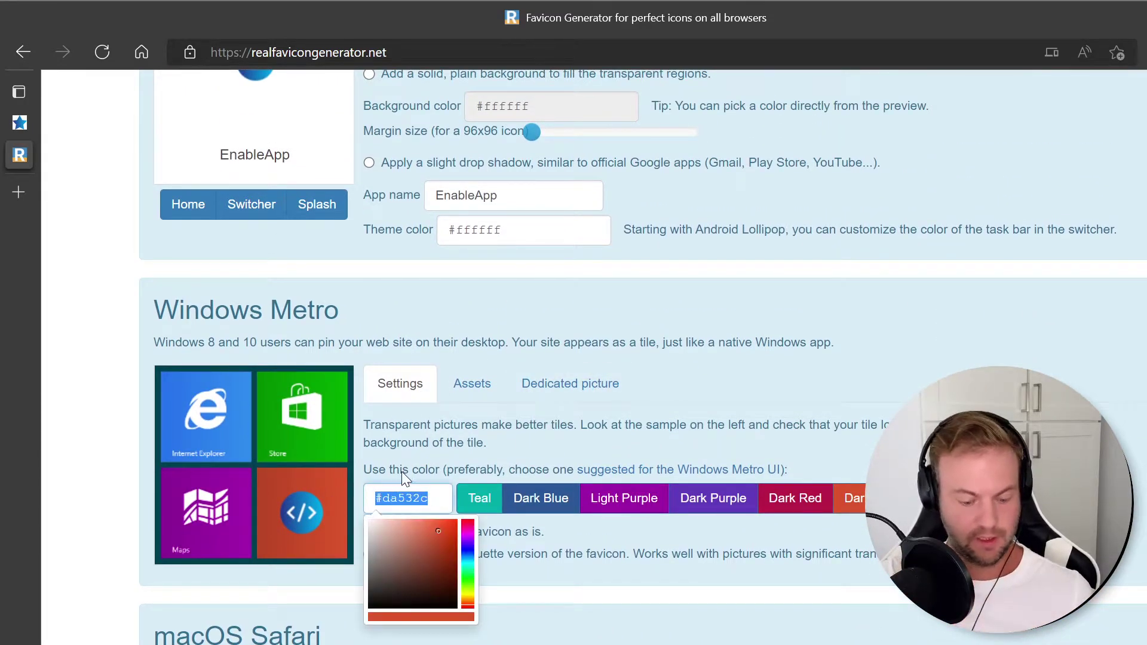
click(549, 445)
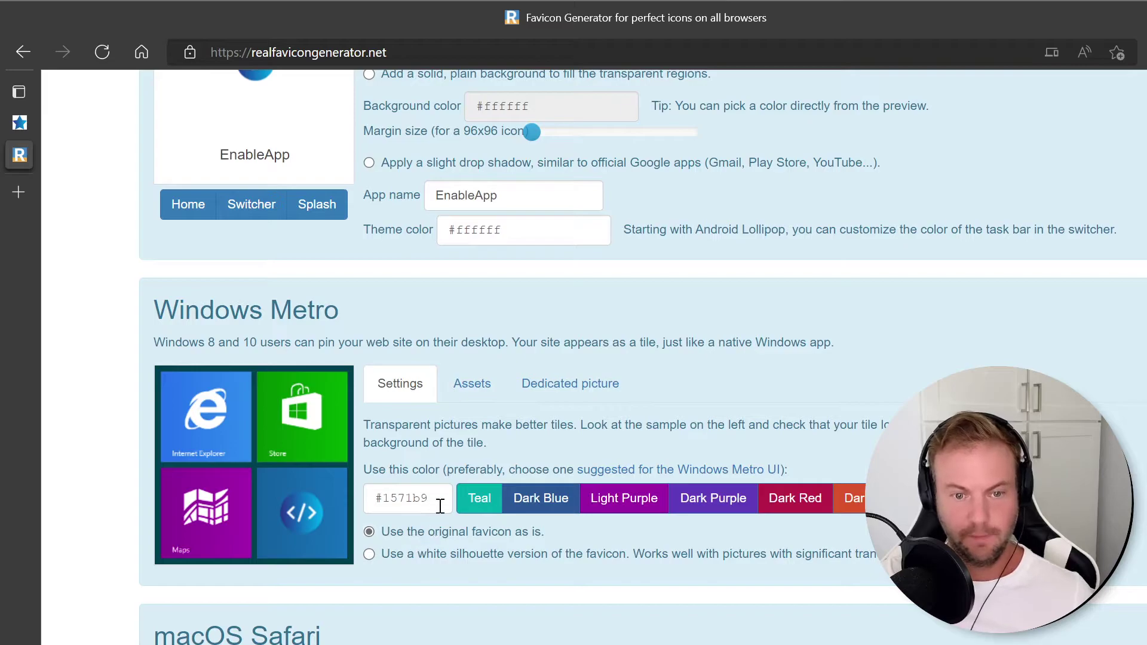
click(441, 504)
drag(445, 546, 361, 509)
right_click(410, 541)
click(400, 537)
click(572, 423)
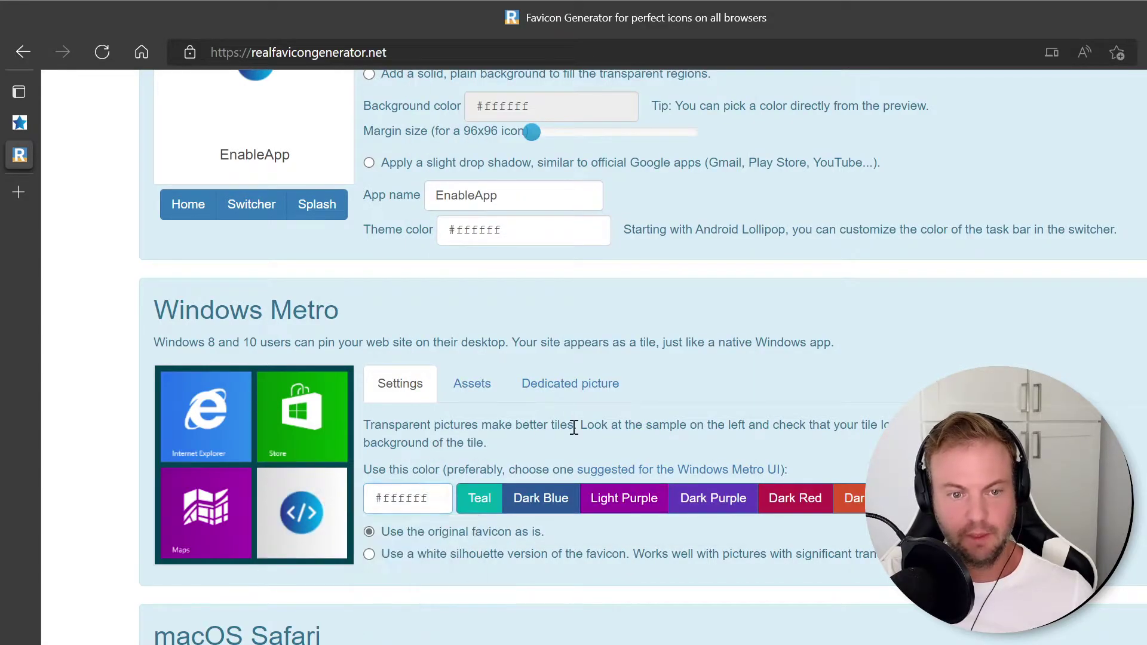
Step: Keep the original favicon on the tile after trying the white silhouette
click(460, 561)
click(465, 534)
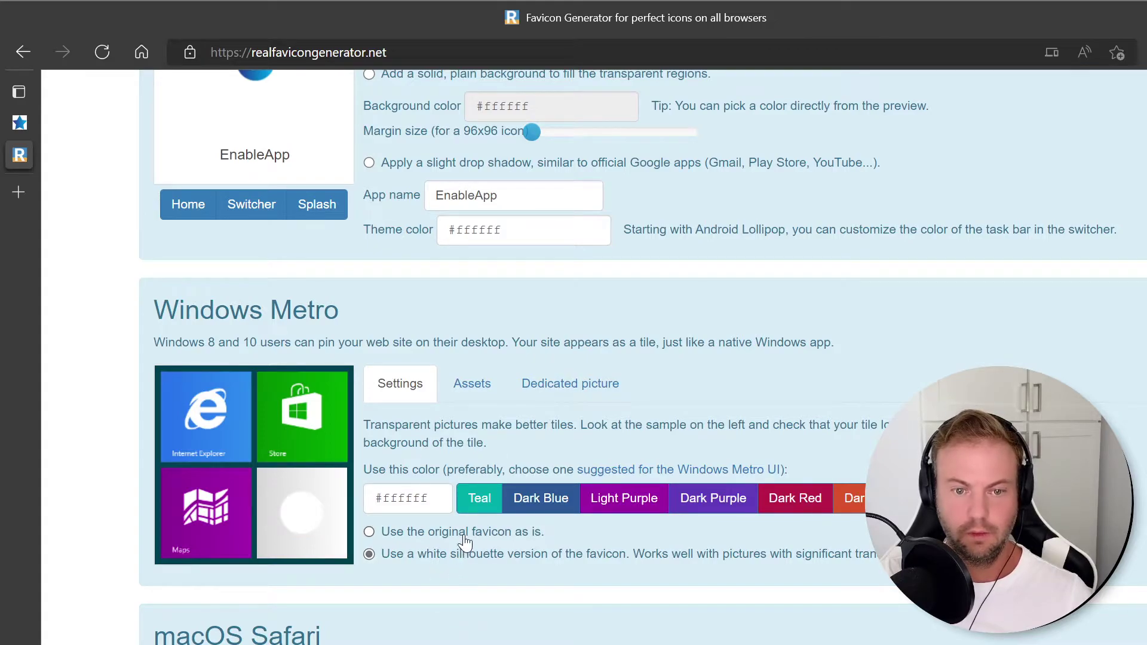
click(461, 562)
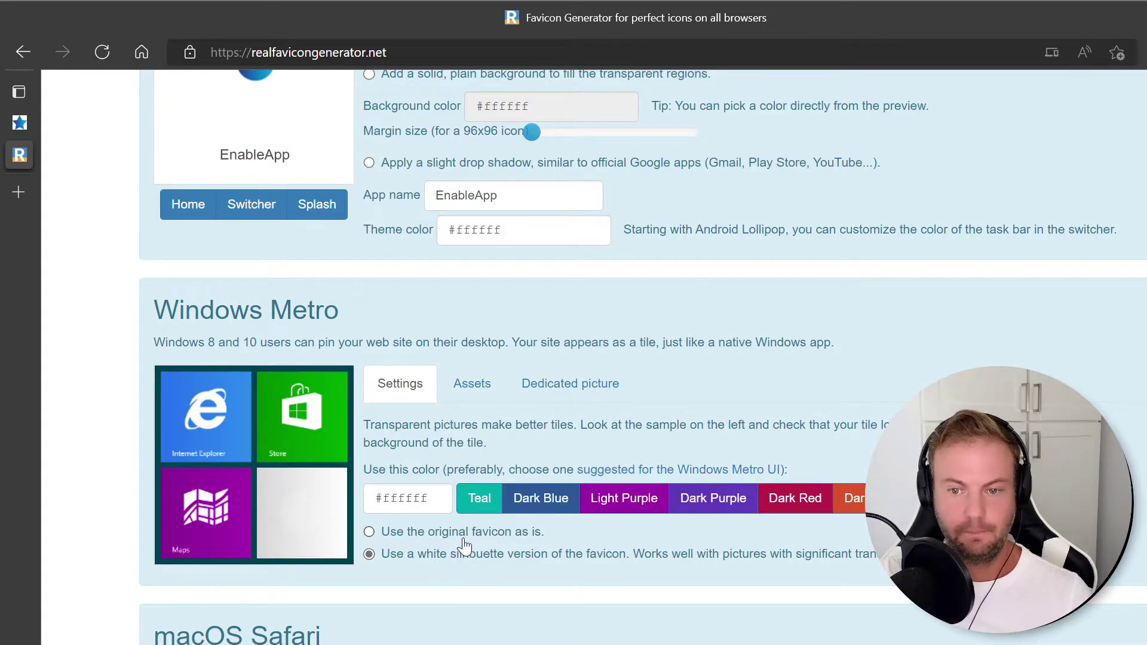
click(465, 535)
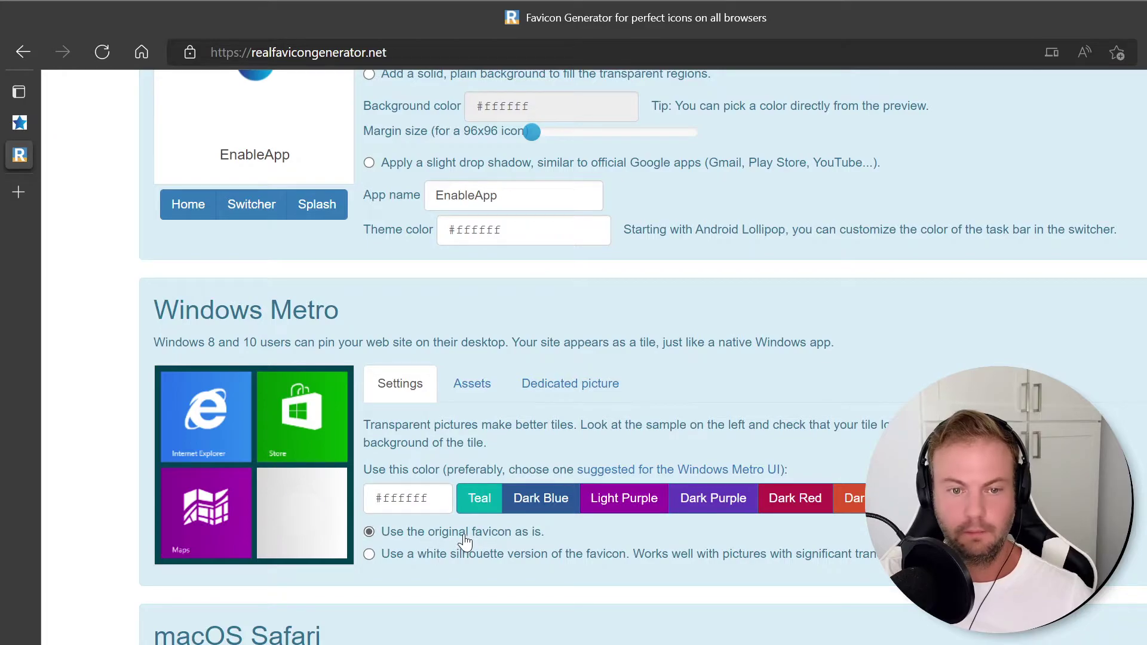
Step: Include the small and big square tile icons in the Windows assets
click(475, 386)
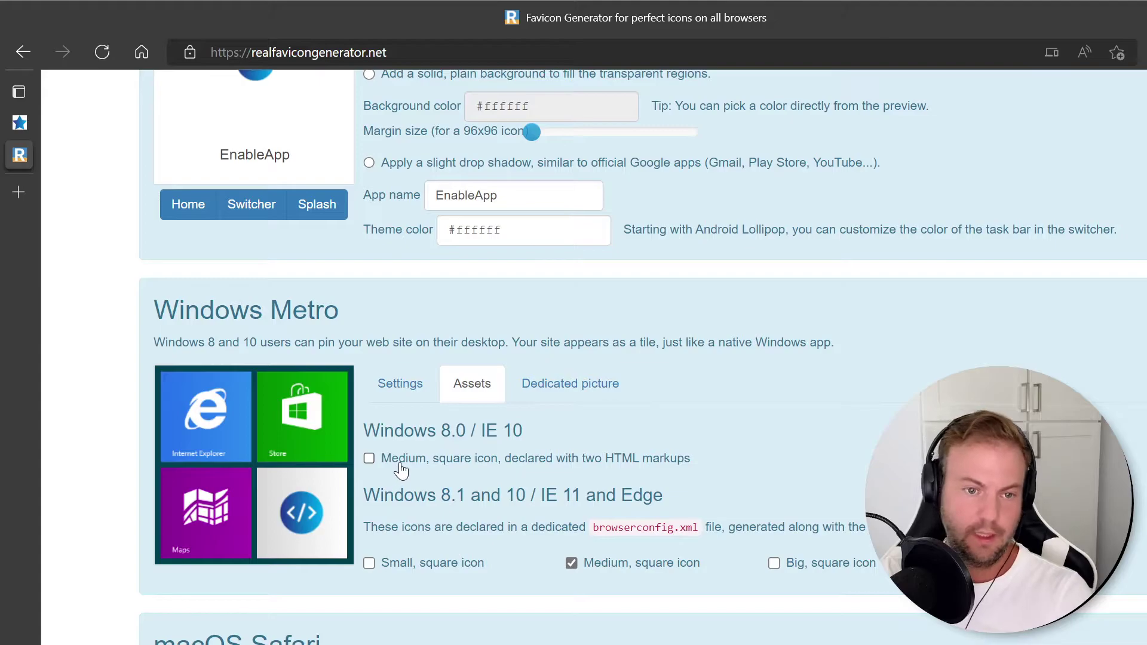
click(452, 565)
click(807, 566)
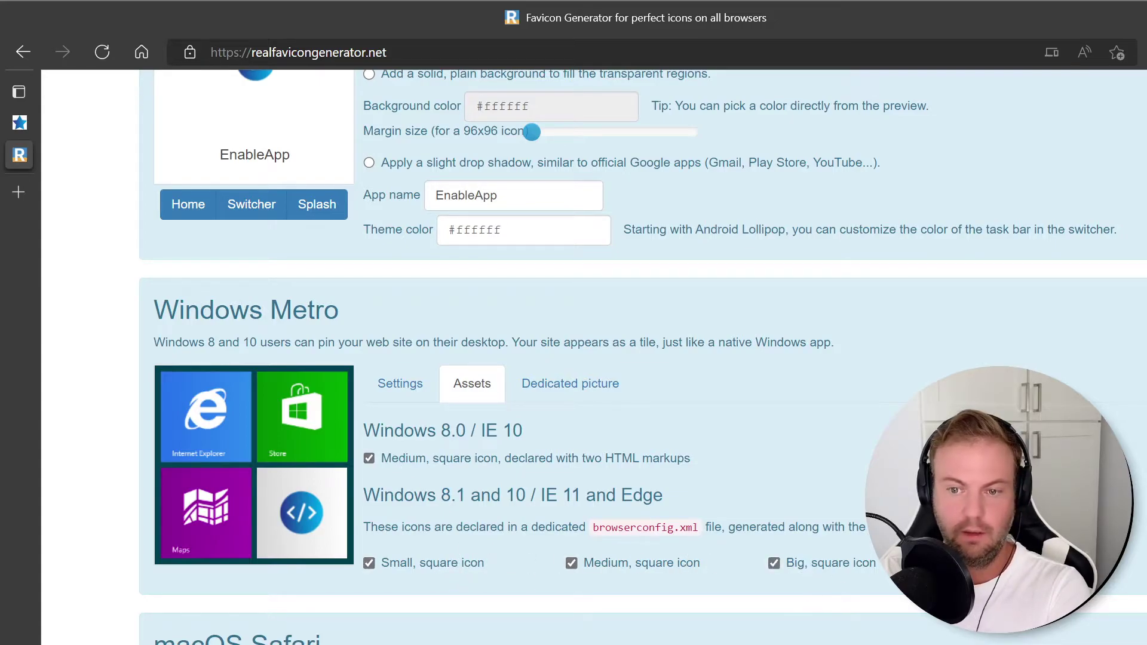
click(589, 388)
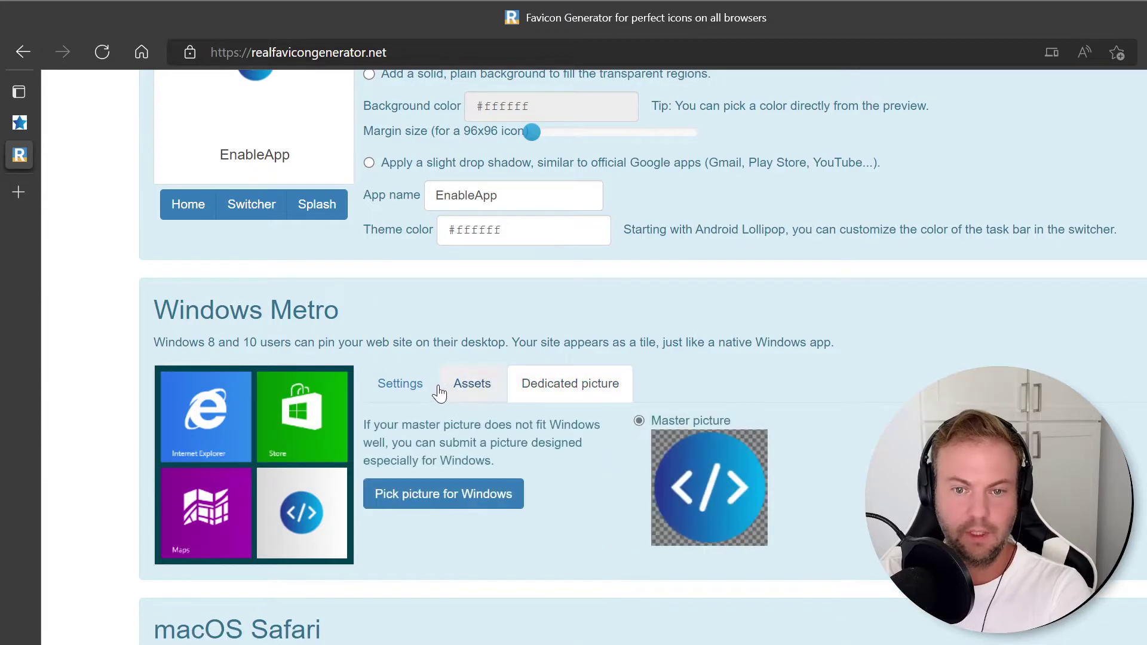
click(399, 384)
Step: Compare monochrome and silhouette Safari pinned-tab icons, keeping the silhouette version
scroll(522, 520, down, 4)
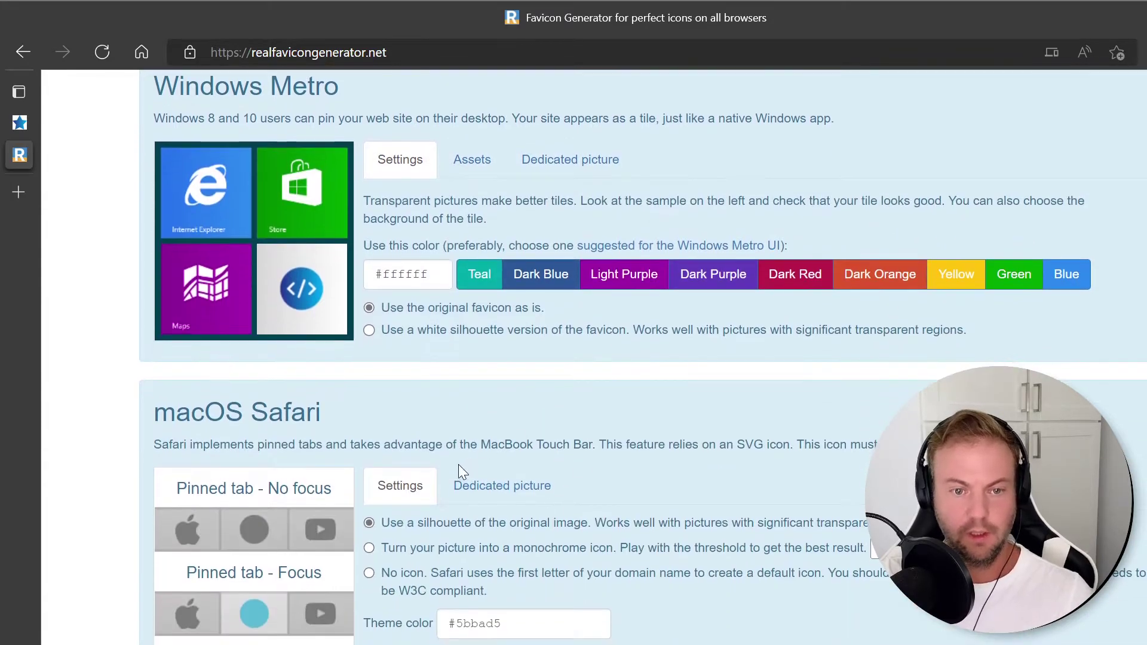
scroll(526, 502, down, 2)
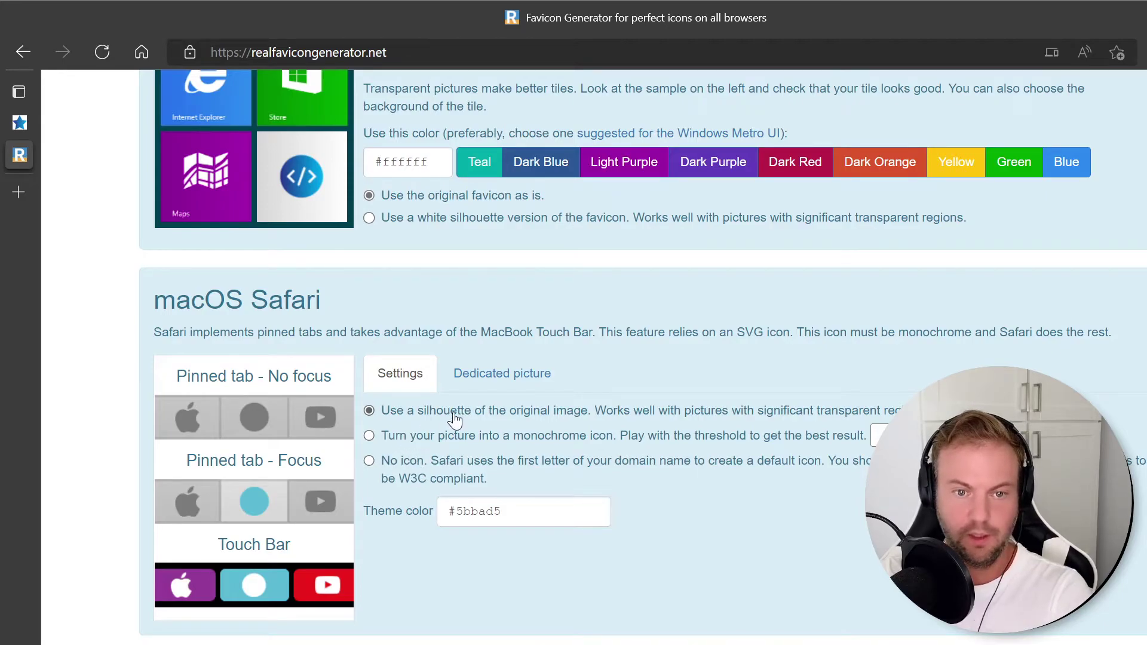
click(424, 446)
click(422, 416)
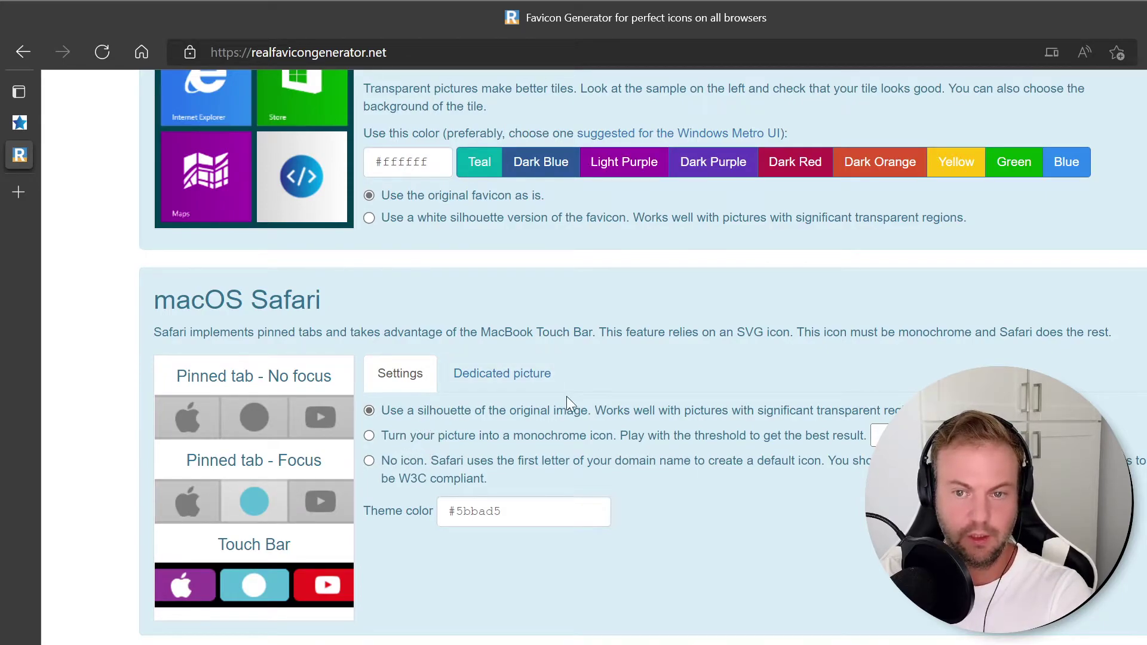
click(502, 376)
click(401, 376)
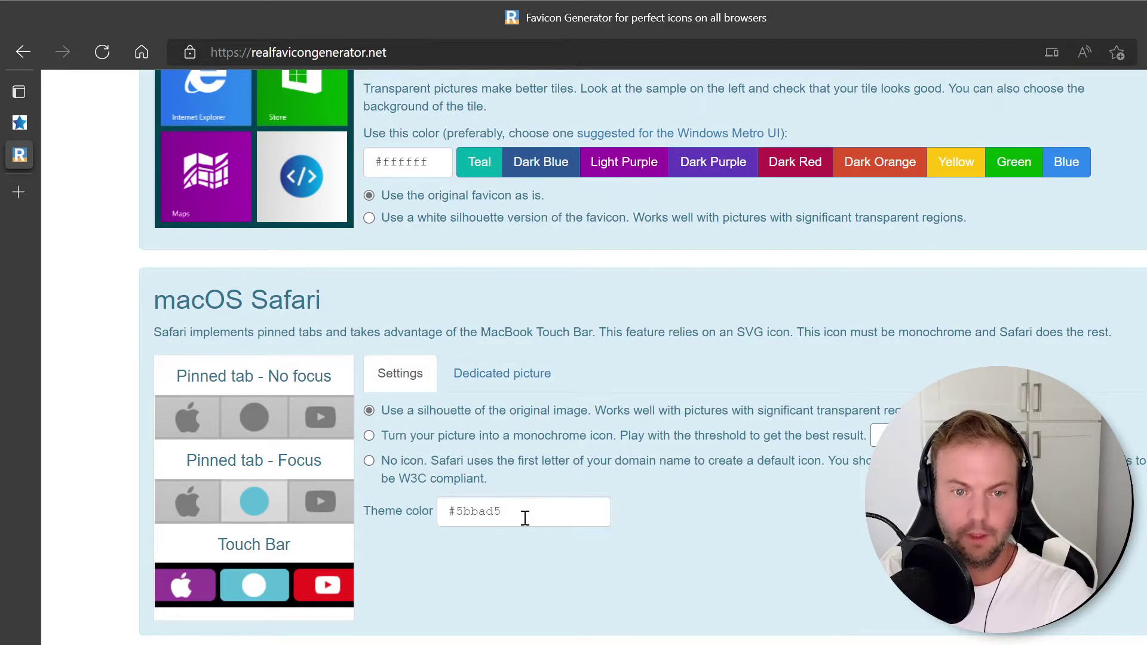
triple_click(526, 512)
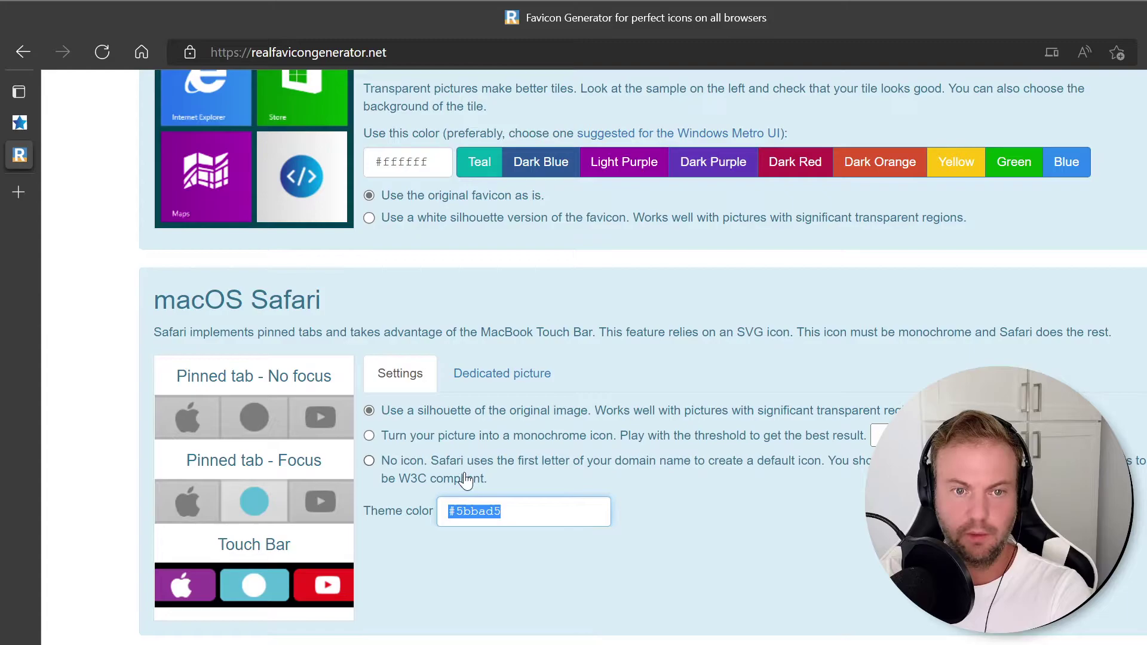
click(399, 441)
click(384, 414)
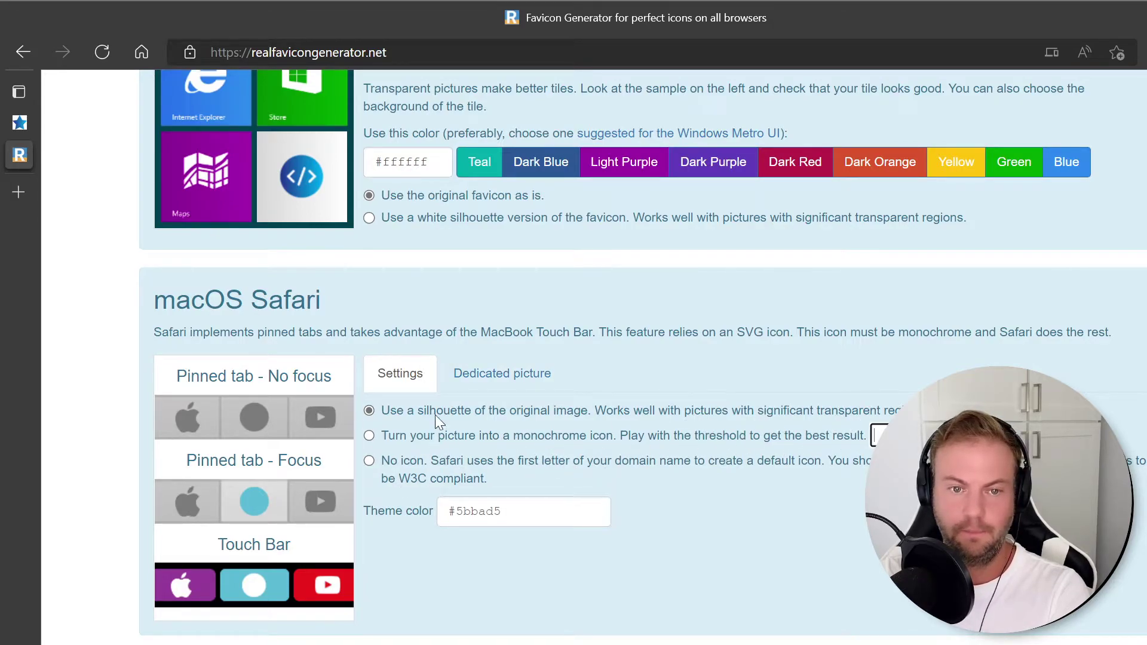
click(509, 386)
click(410, 385)
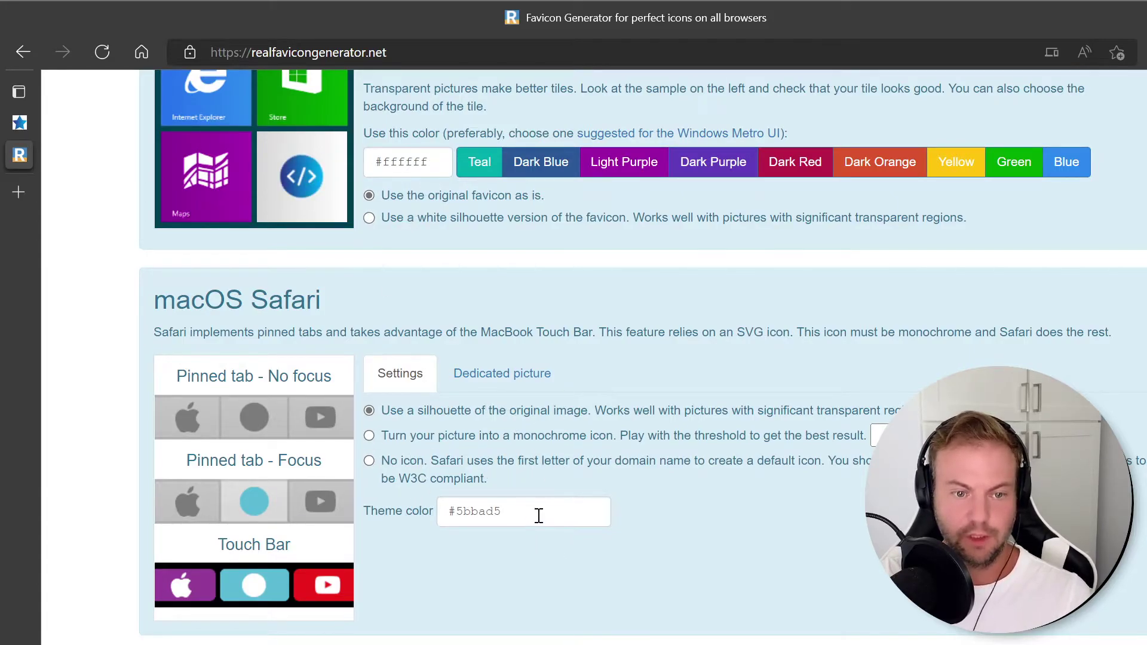
Step: Paste #1571B9 as the Safari pinned-tab theme colour, keeping the silhouette icon
drag(538, 516, 412, 519)
key(ctrl+v)
click(653, 539)
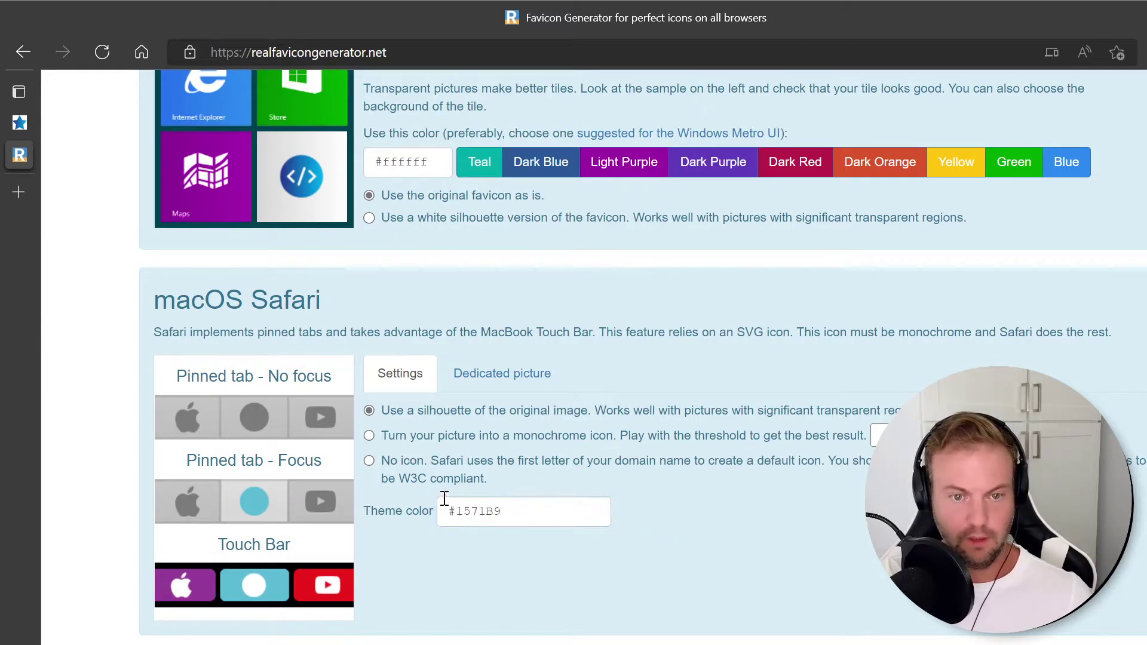
click(460, 438)
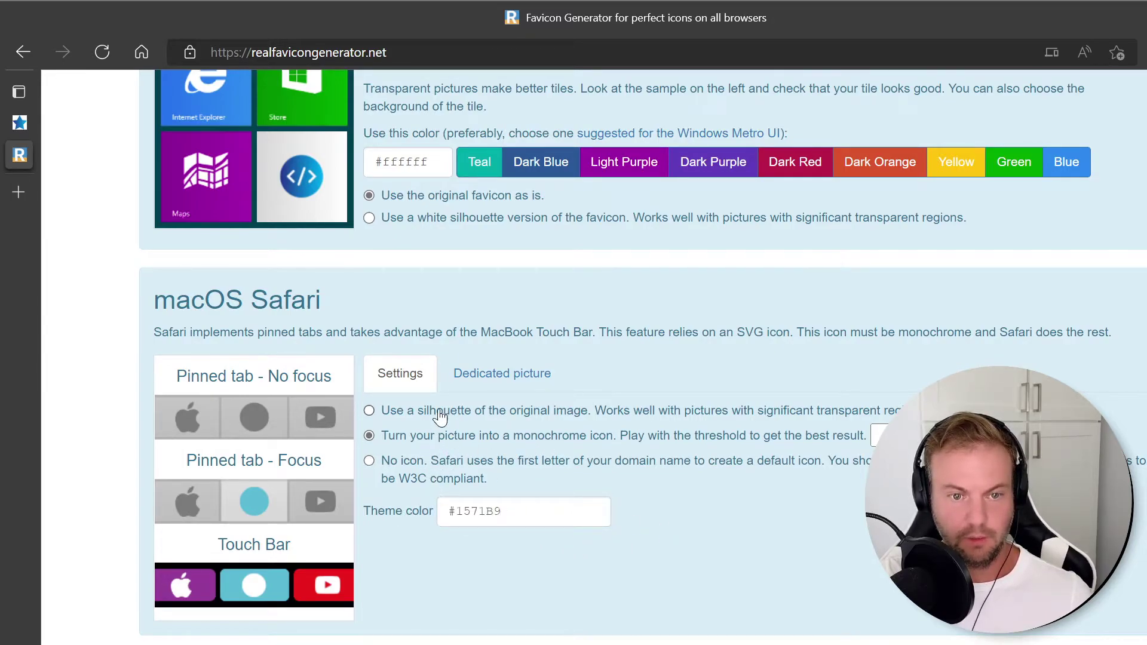
click(441, 417)
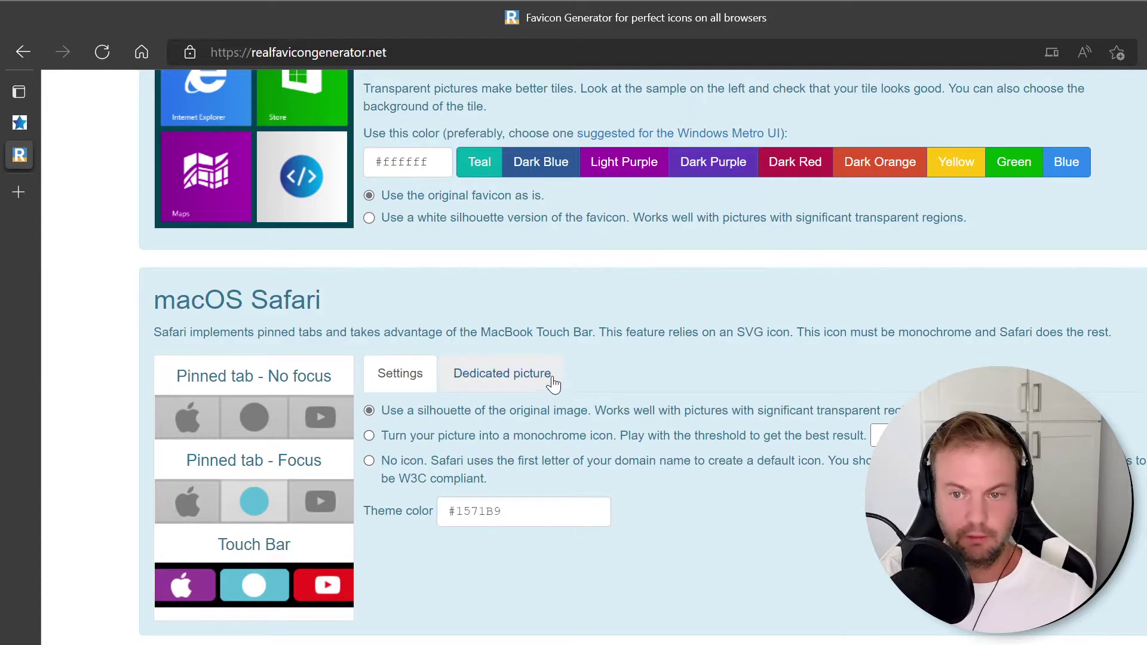
scroll(551, 499, down, 3)
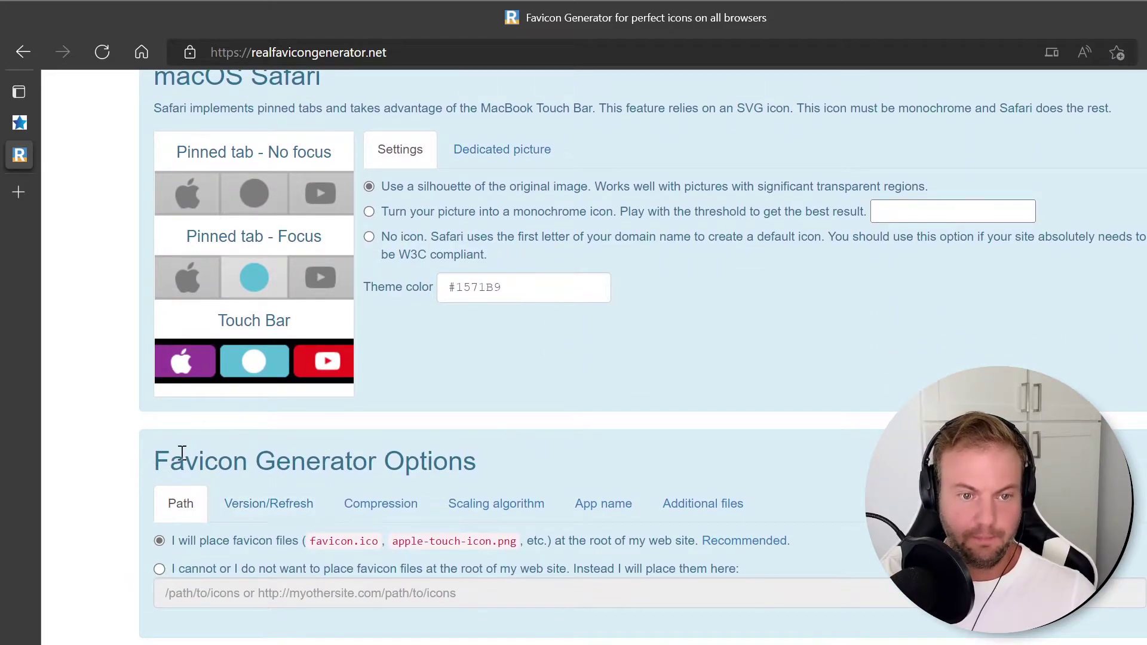
Step: Use the specific app name EnableApp instead of the page title
click(280, 510)
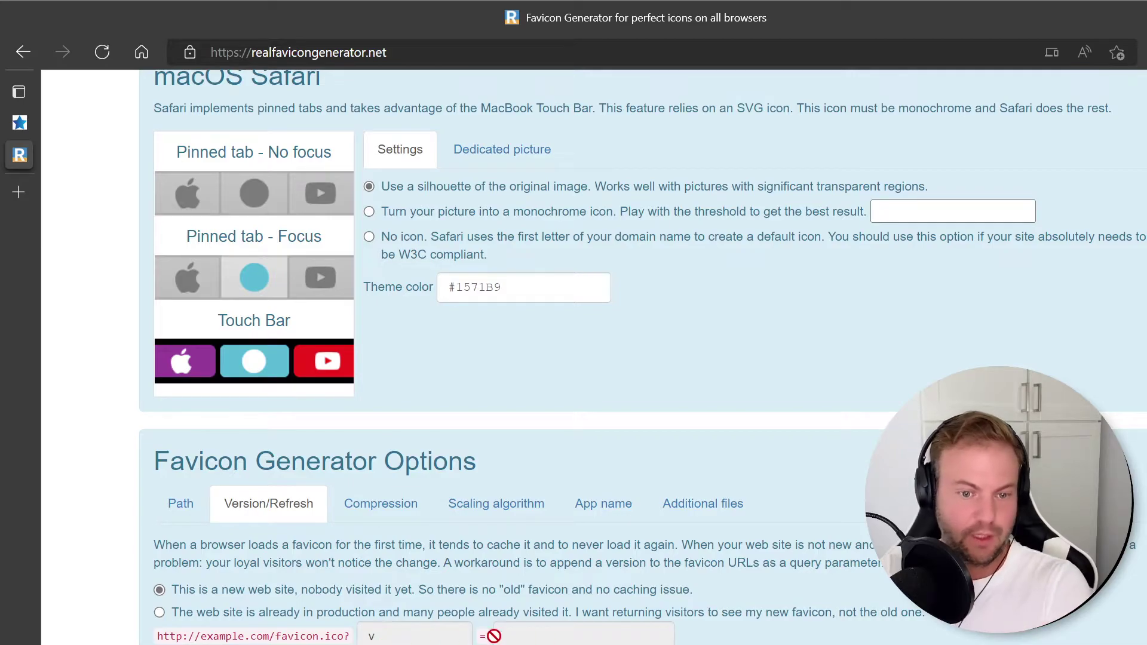
click(392, 512)
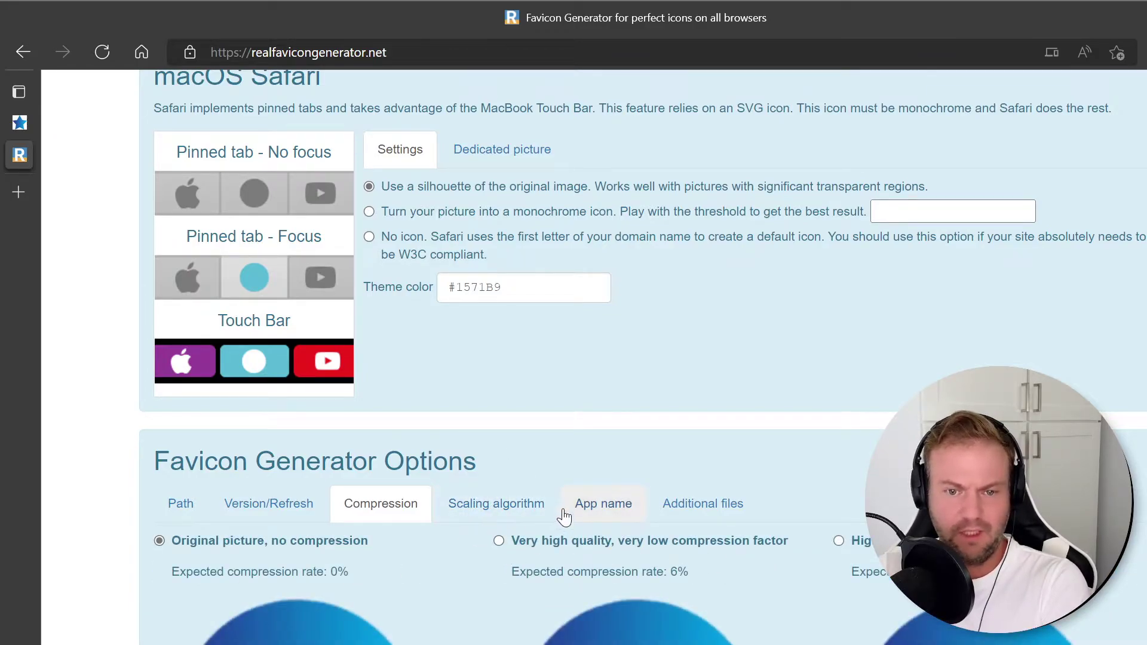
click(608, 512)
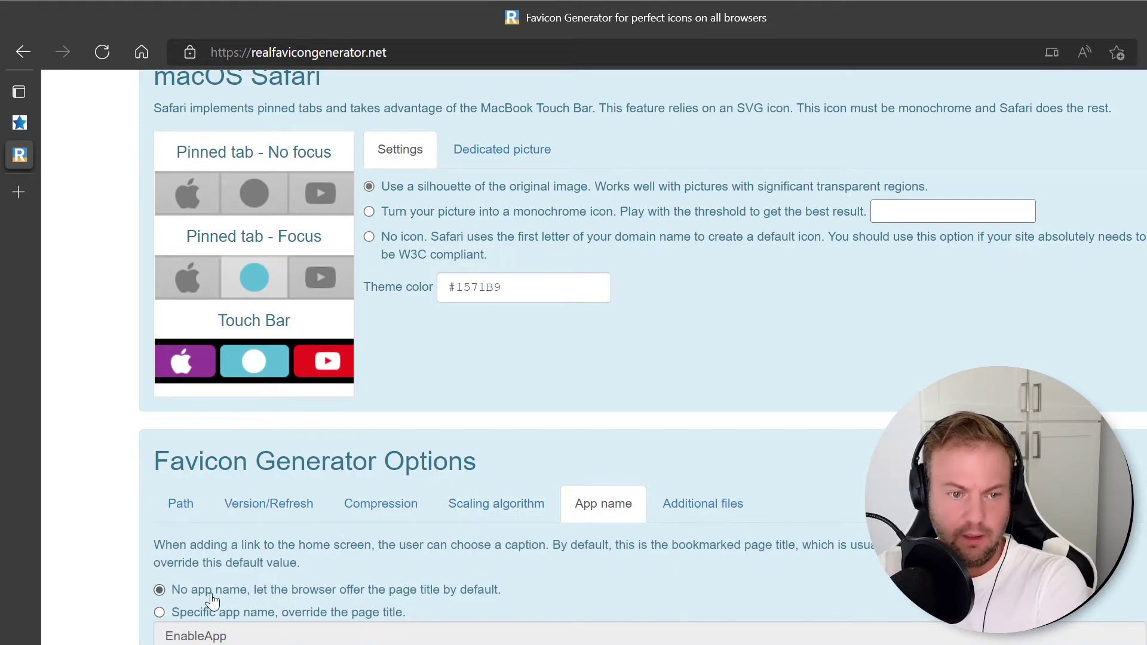
click(336, 615)
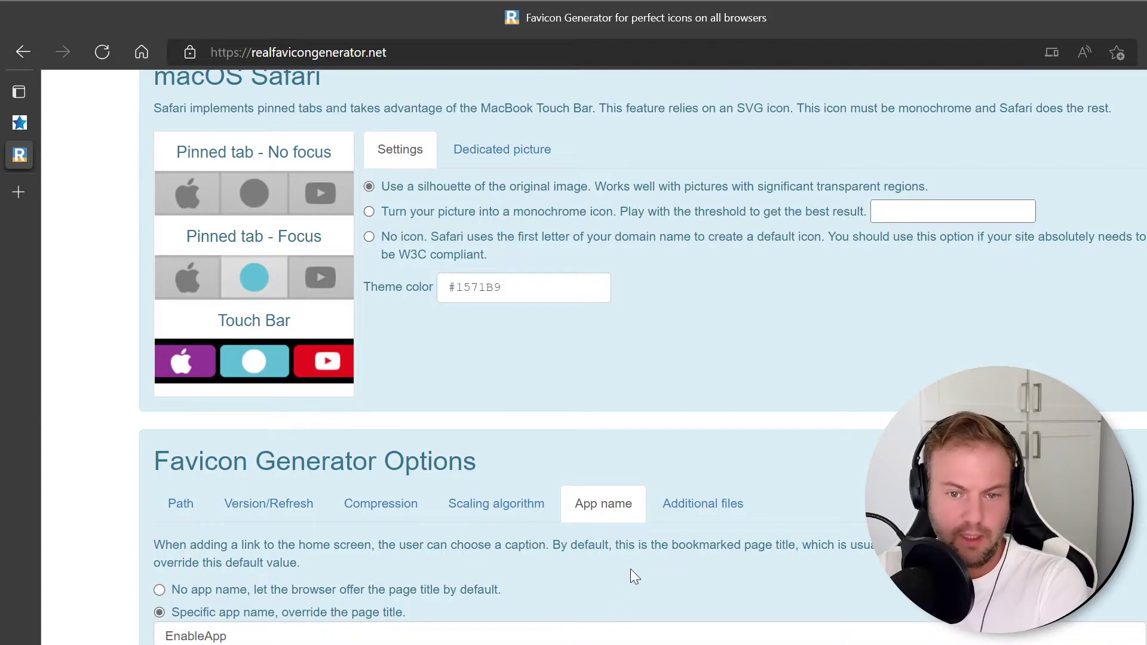
Step: Set the favicon path option to place the files outside the site root
click(699, 509)
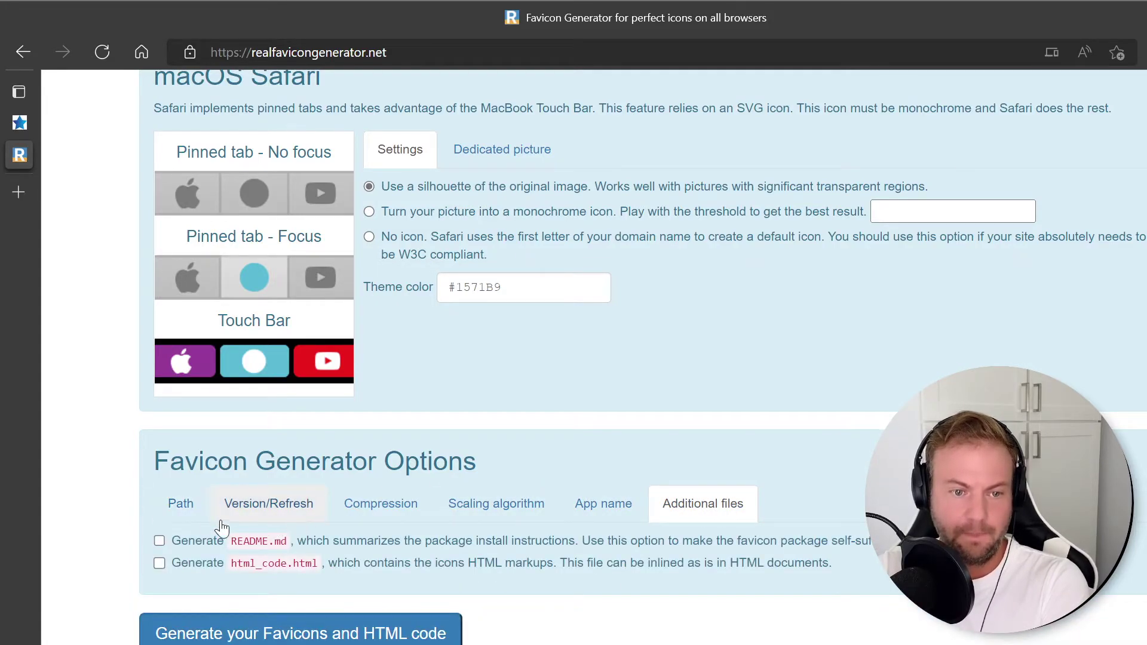
click(183, 504)
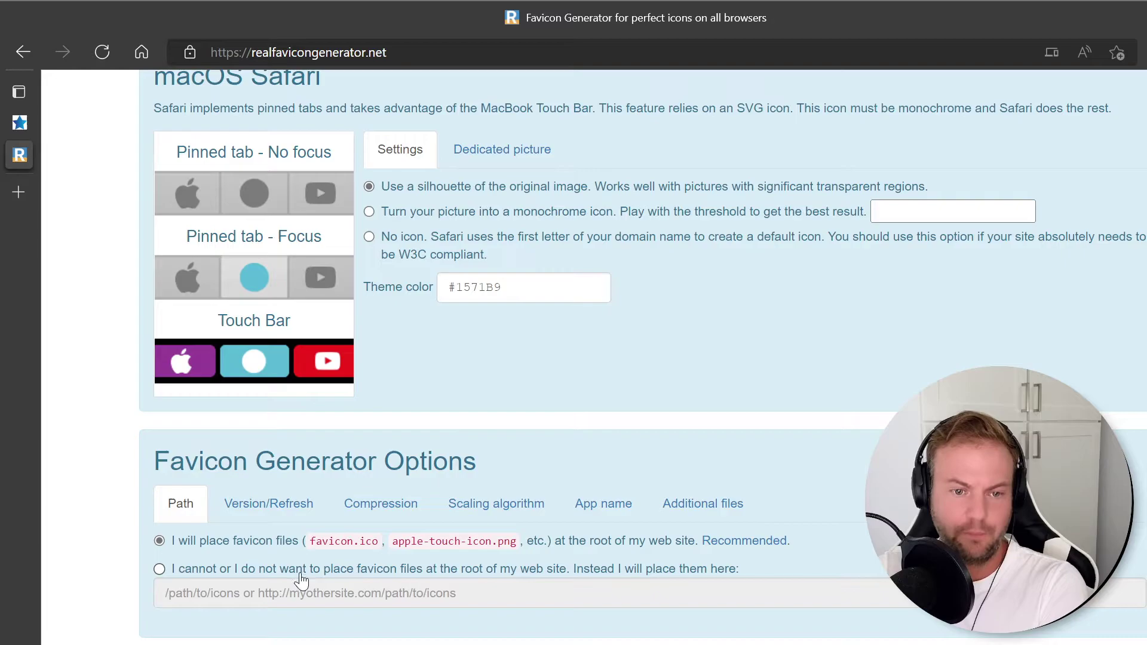
click(259, 573)
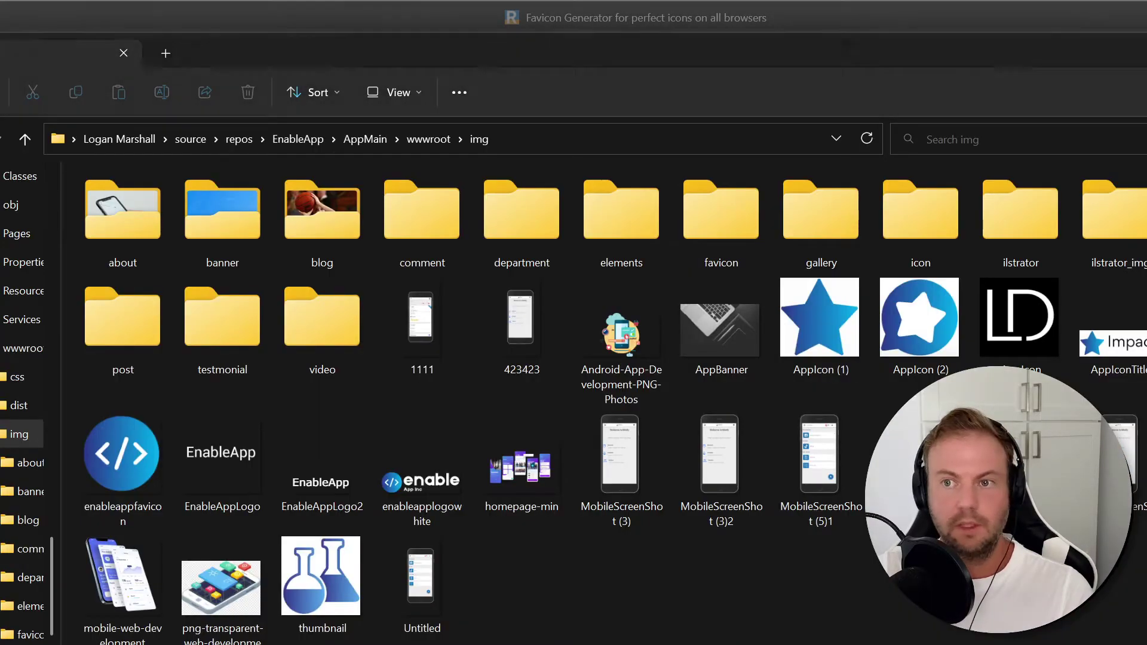
Step: Permanently delete the old favicon.ico from wwwroot in Visual Studio
key(alt+Tab)
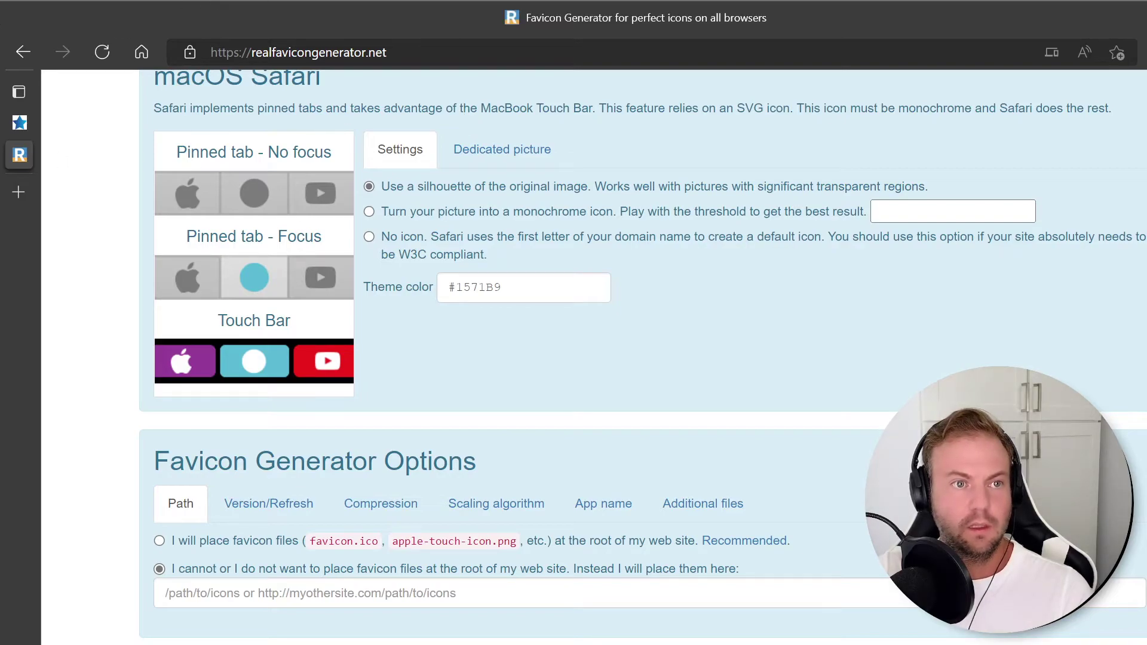
key(alt+Tab)
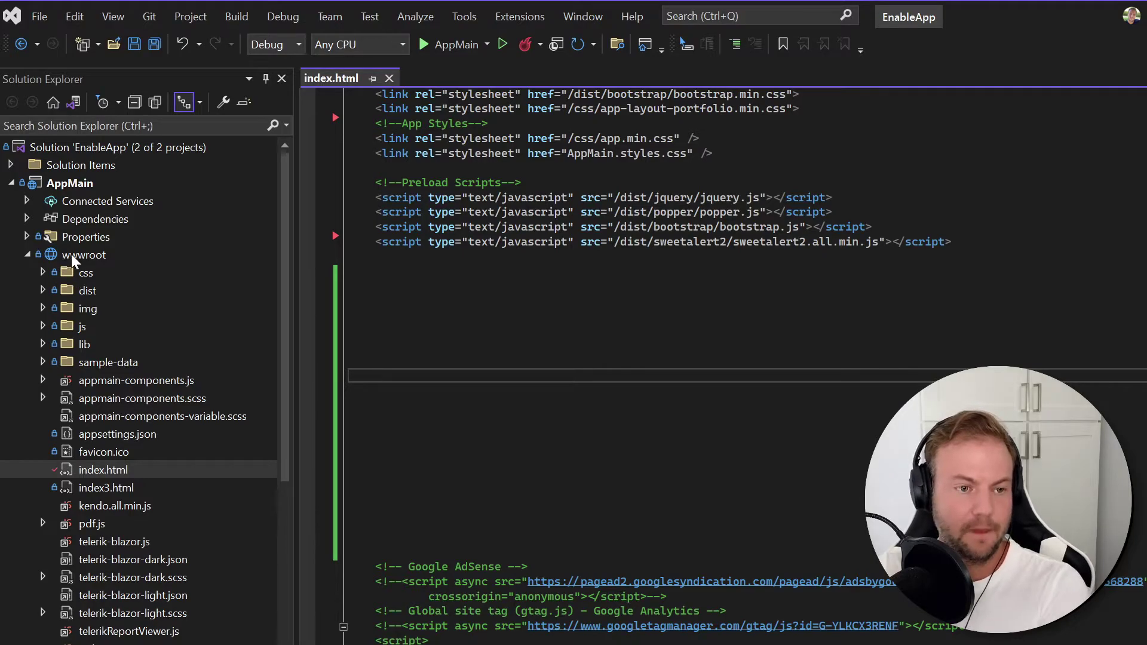
right_click(106, 451)
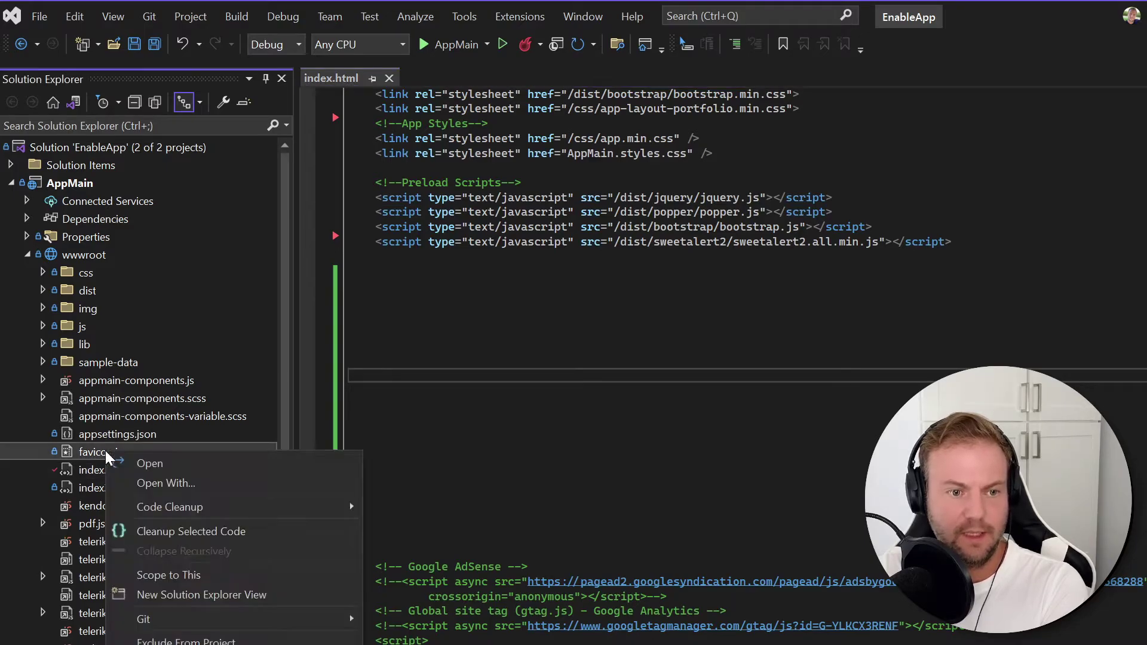
key(Delete)
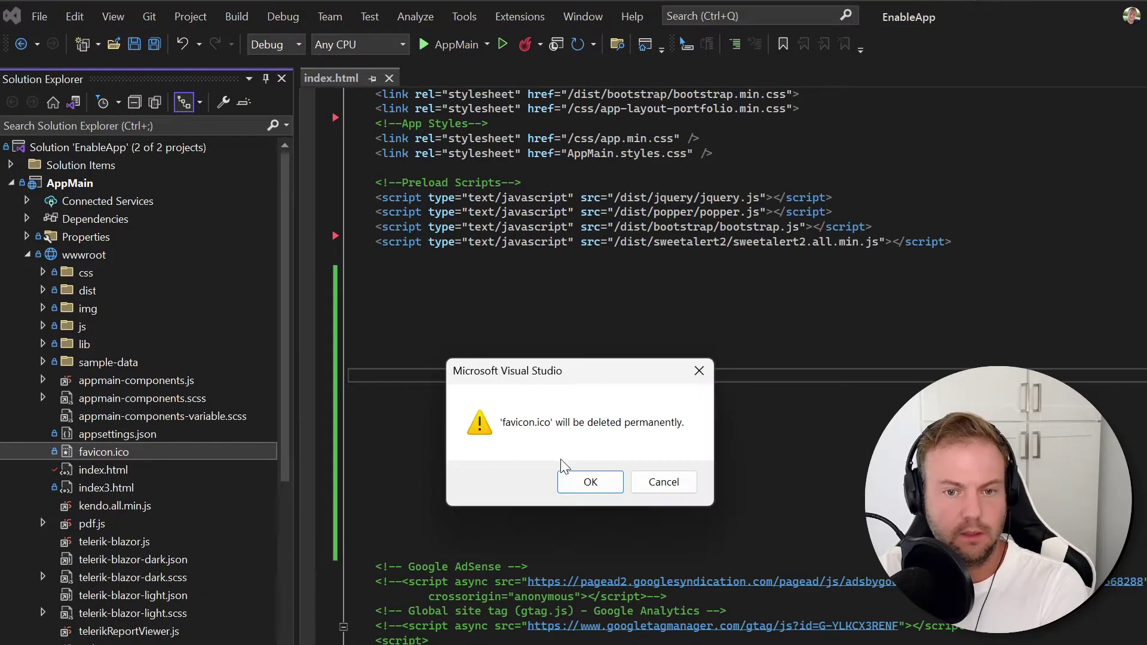
click(595, 485)
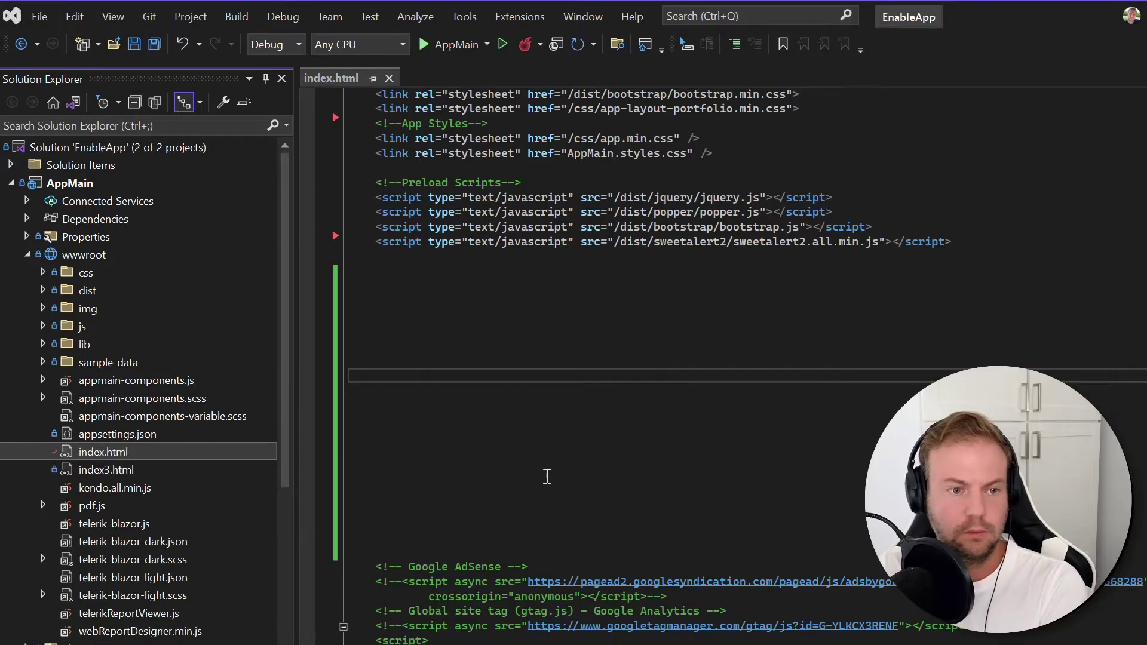
Step: Expand the img folder to locate the new favicon folder
click(43, 309)
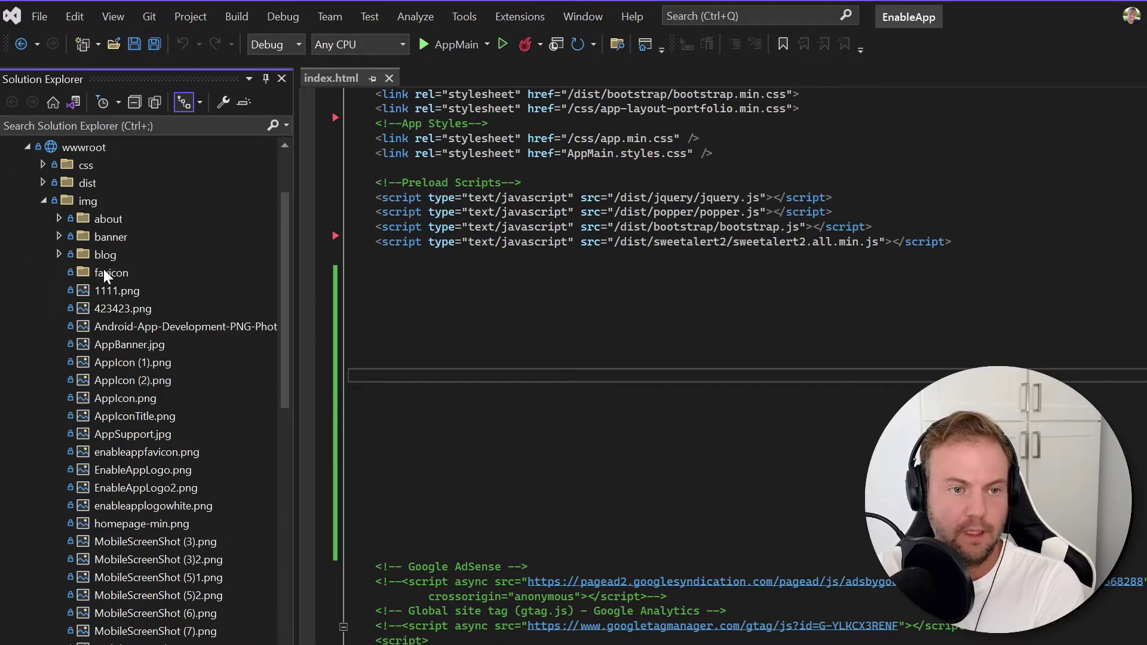
right_click(124, 274)
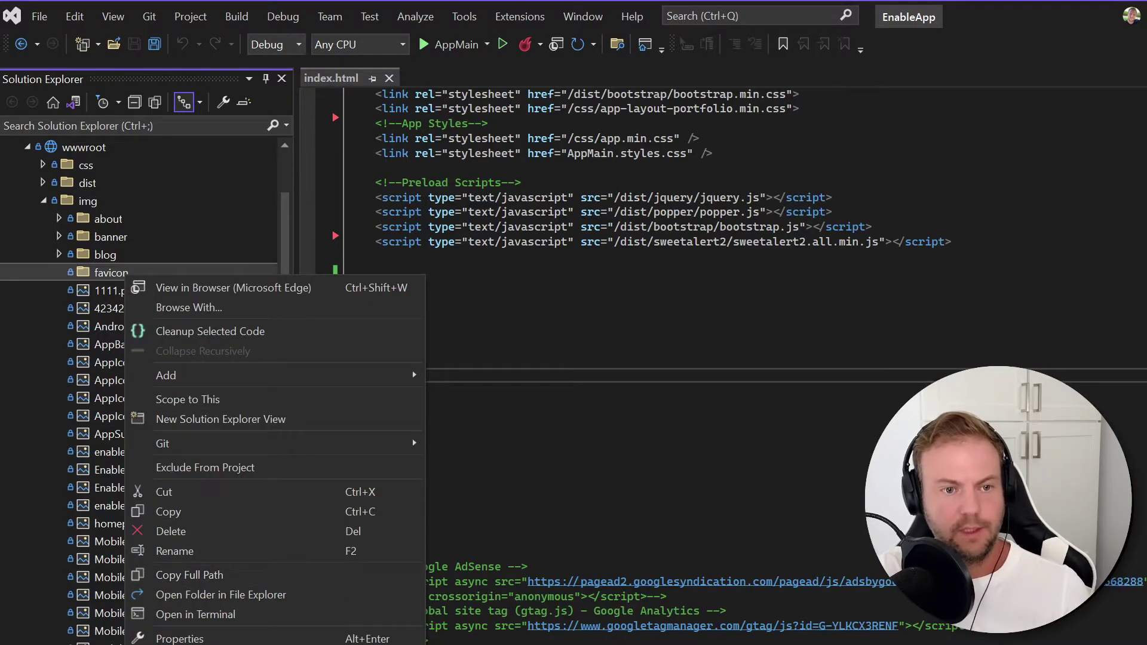
click(67, 302)
scroll(52, 284, up, 2)
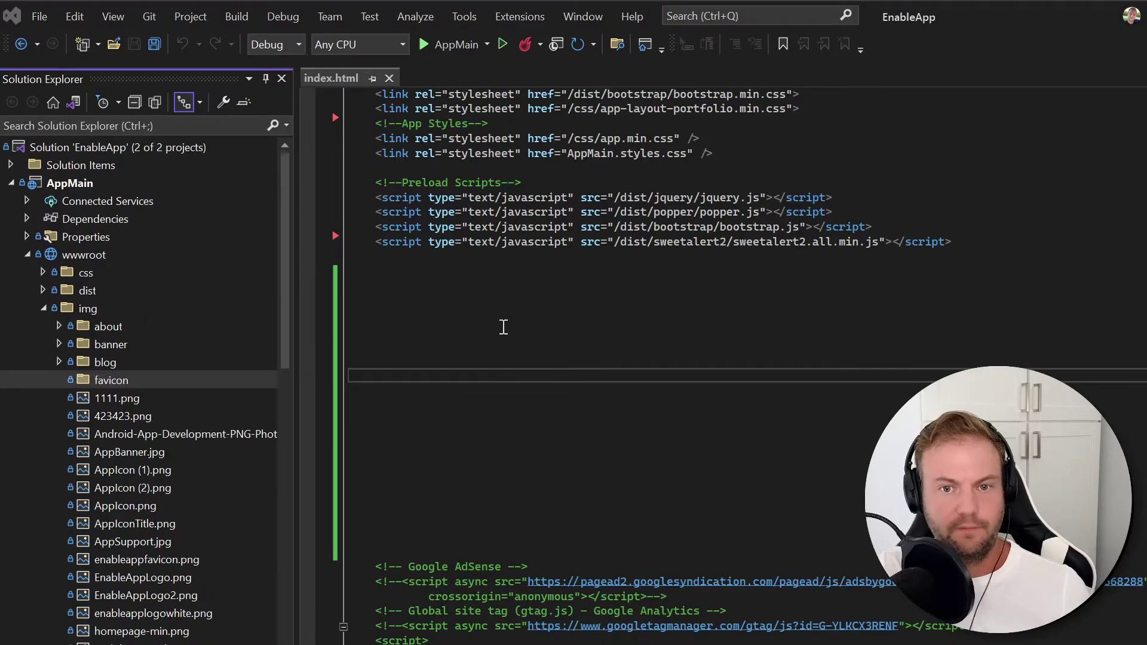
scroll(688, 248, up, 3)
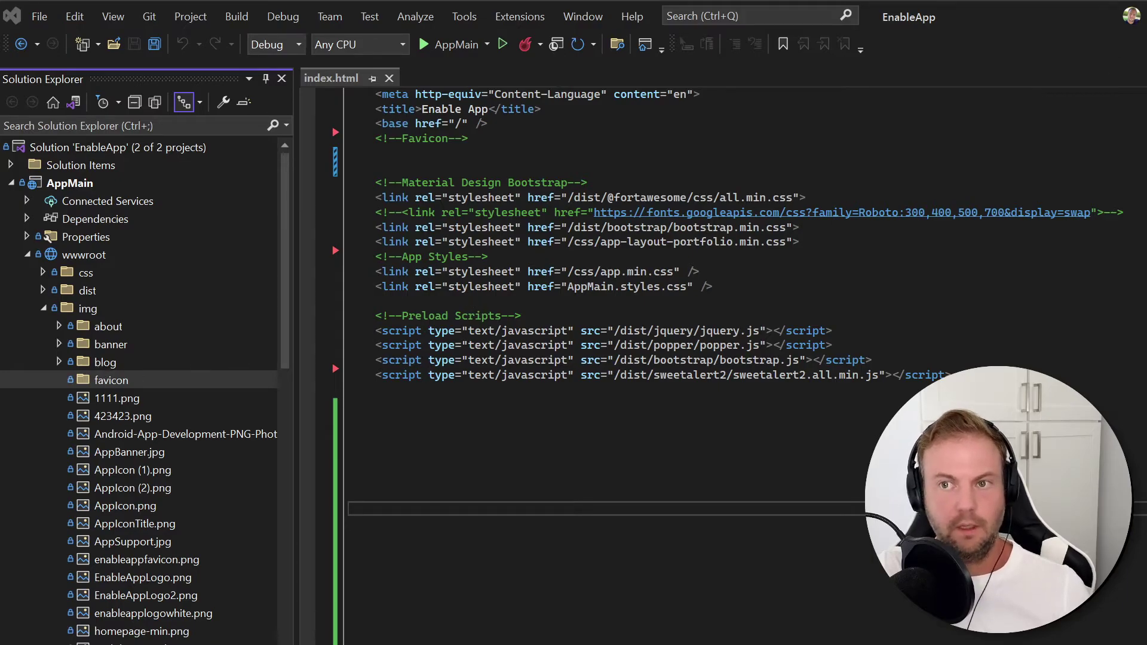
Step: Enter /img/favicon as the favicon files location and generate the favicon package
key(alt+Tab)
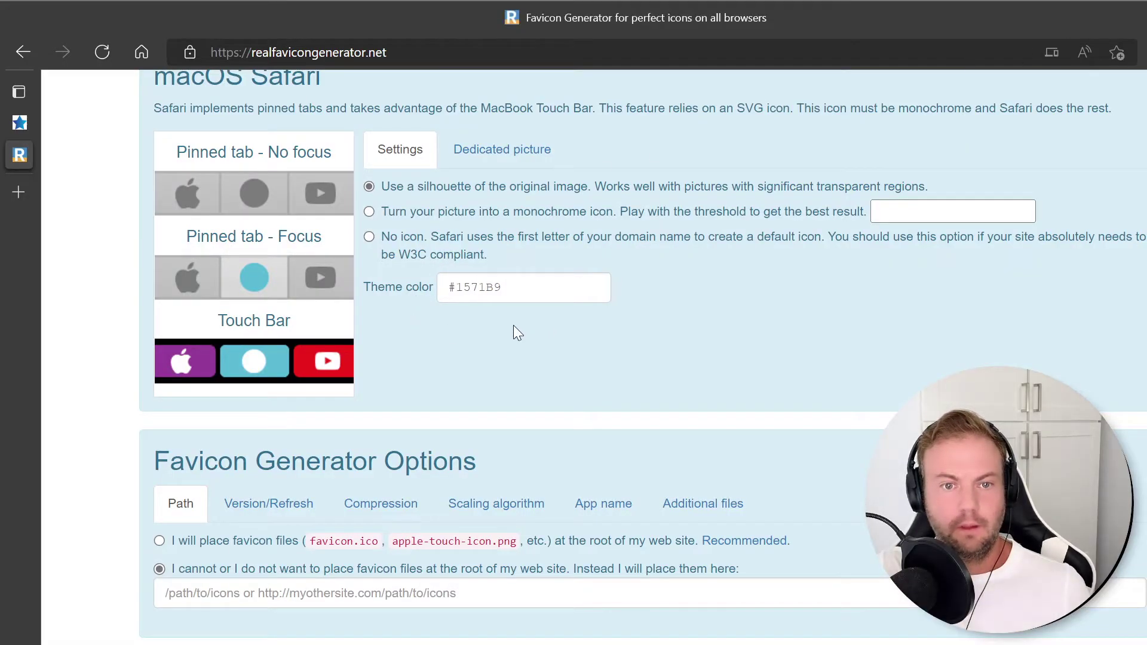
click(482, 593)
text(/img/favicon)
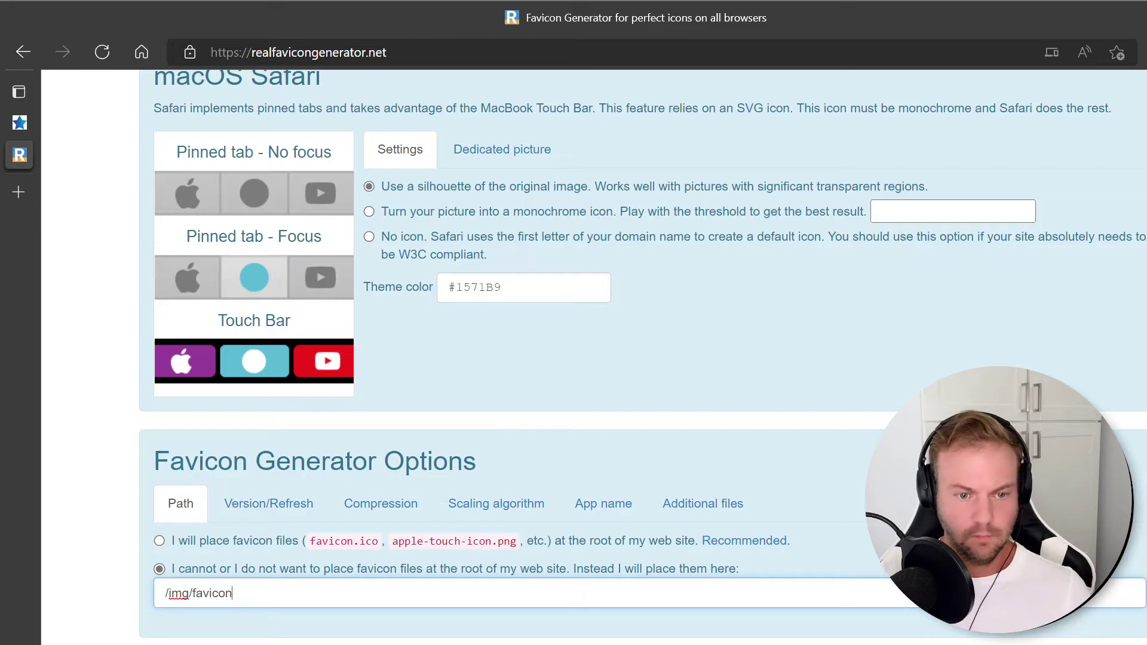
drag(257, 598, 88, 601)
key(ctrl+c)
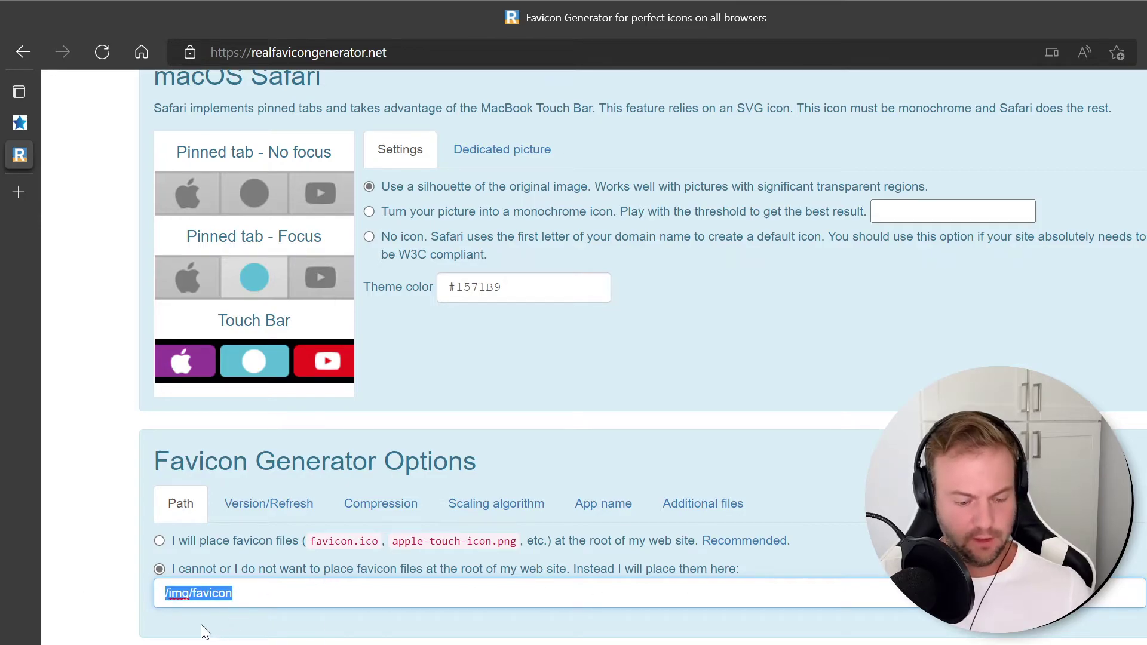
key(BackSpace)
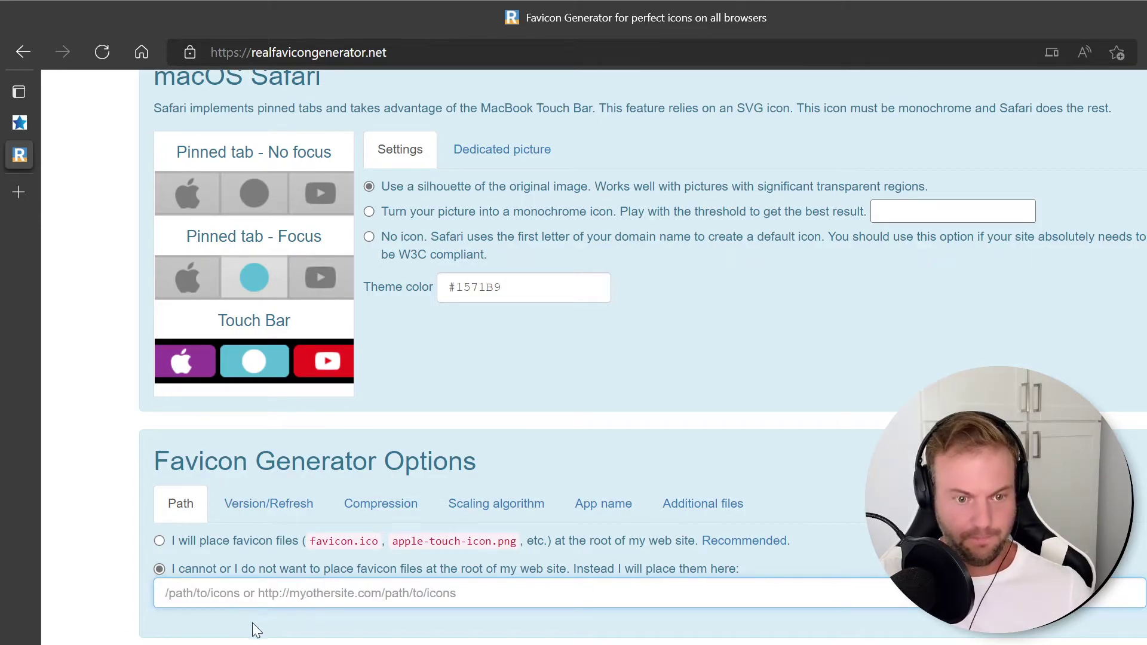
key(ctrl+v)
click(91, 605)
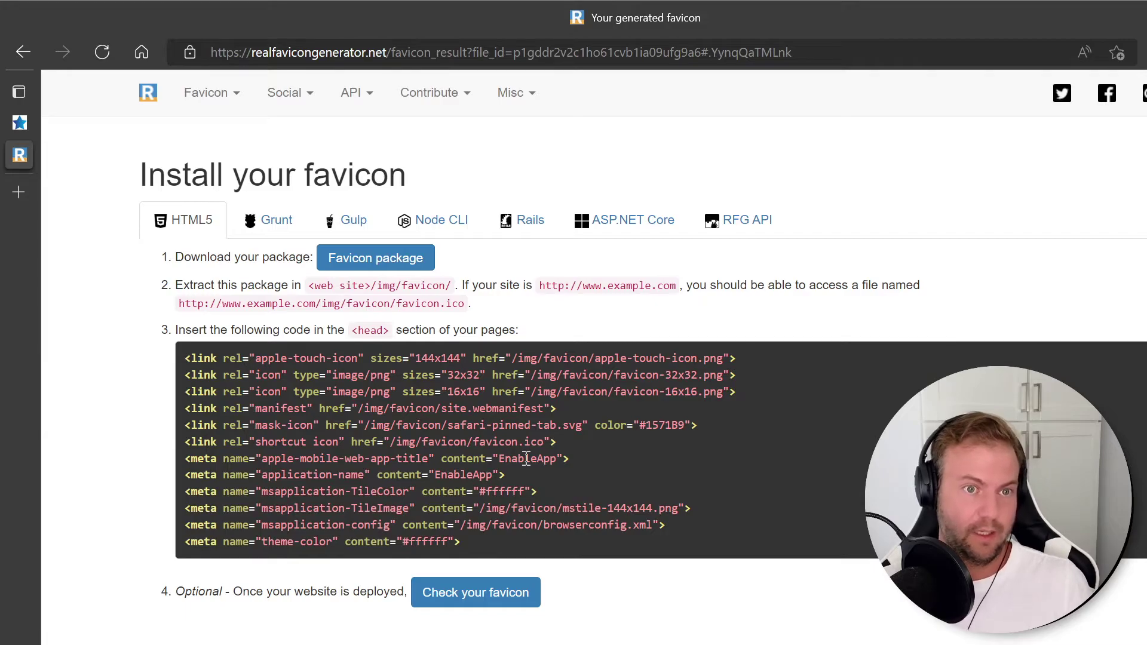
Step: Download the favicon_package_v0.16.zip from the result page
click(332, 55)
click(1128, 249)
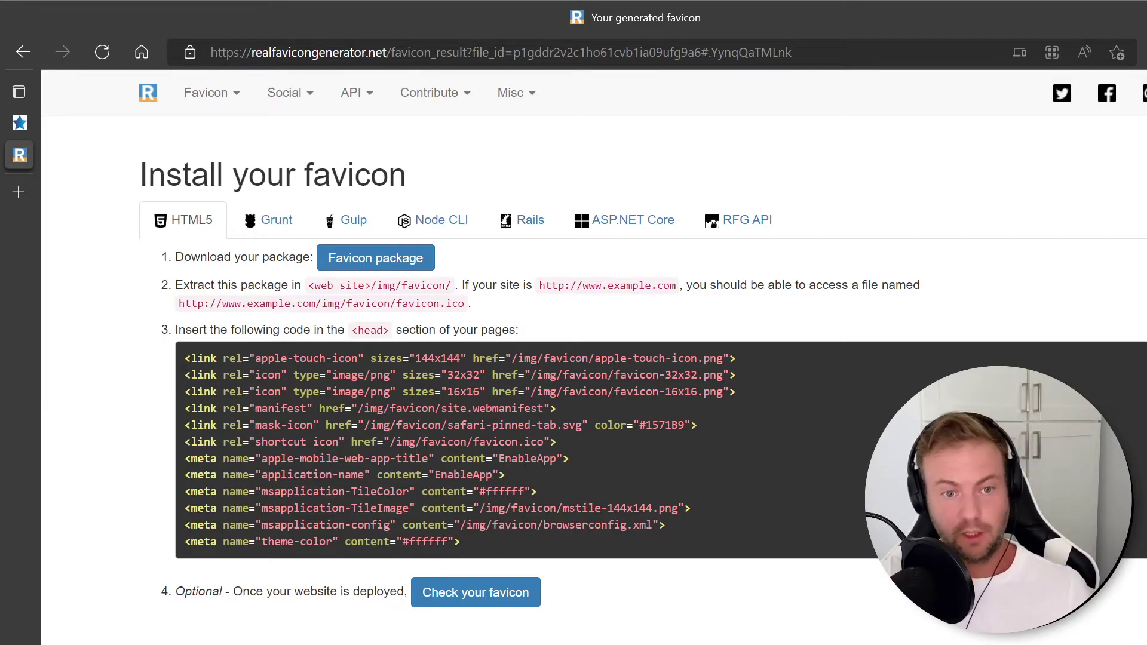
click(395, 266)
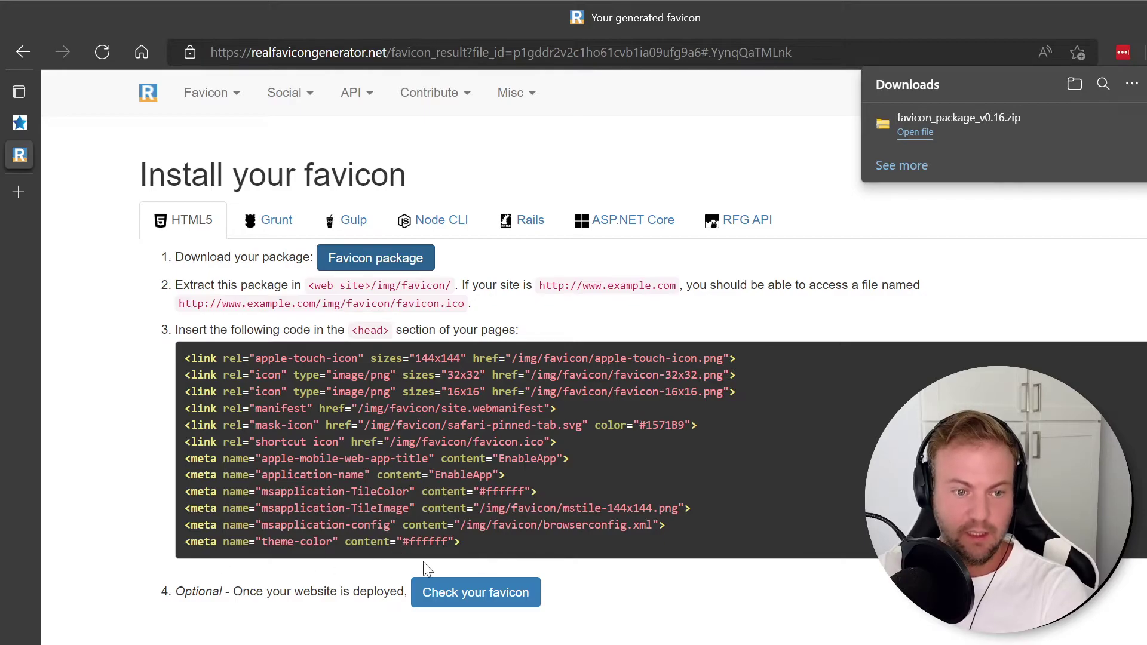
Step: Copy the generated favicon link and meta tag HTML code
drag(472, 541, 149, 376)
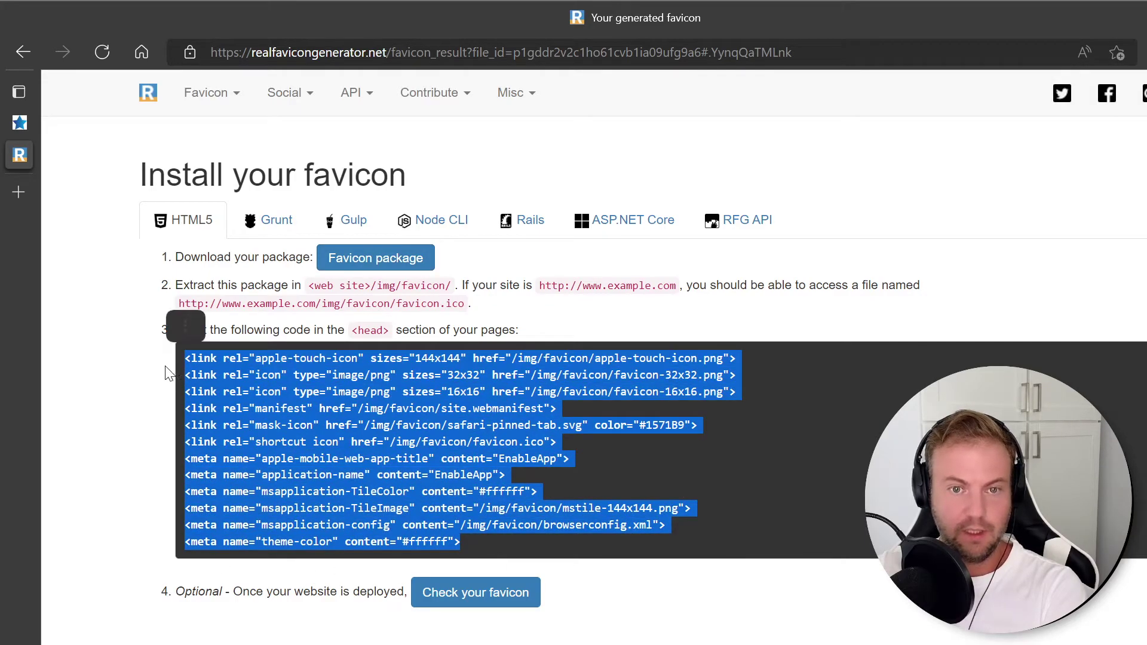
right_click(277, 385)
click(324, 403)
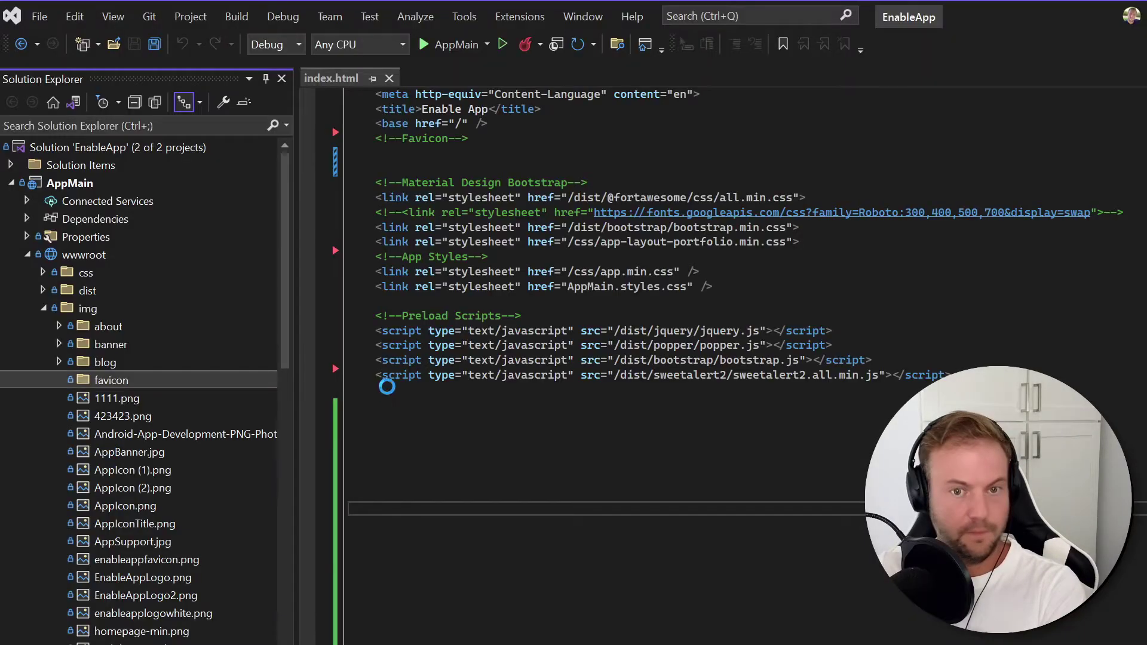
Step: Paste the apple-touch-icon, icon, manifest, mask-icon and theme-color tags under <!--Favicon-->, then save index.html
click(441, 151)
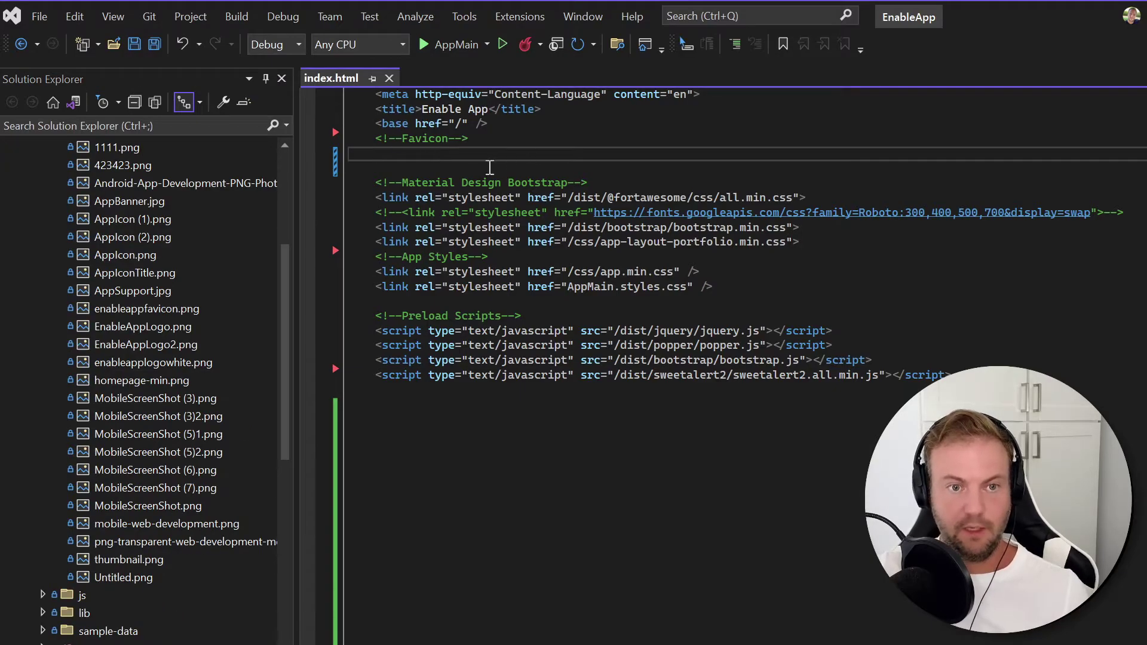
scroll(430, 154, up, 2)
scroll(249, 225, up, 5)
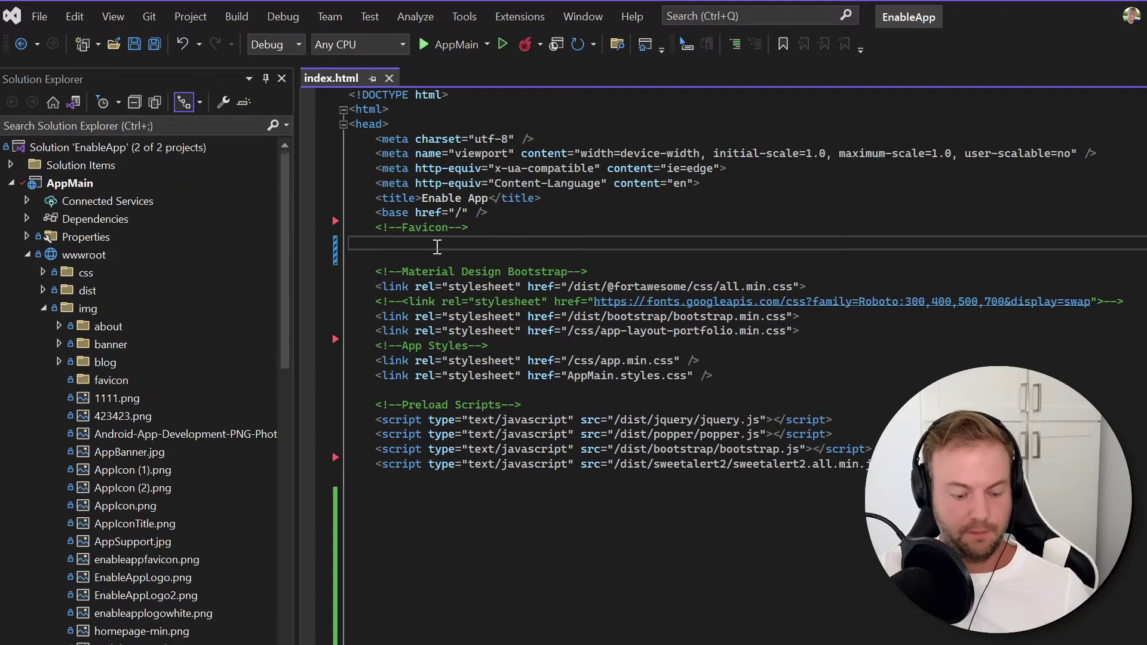
key(ctrl+v)
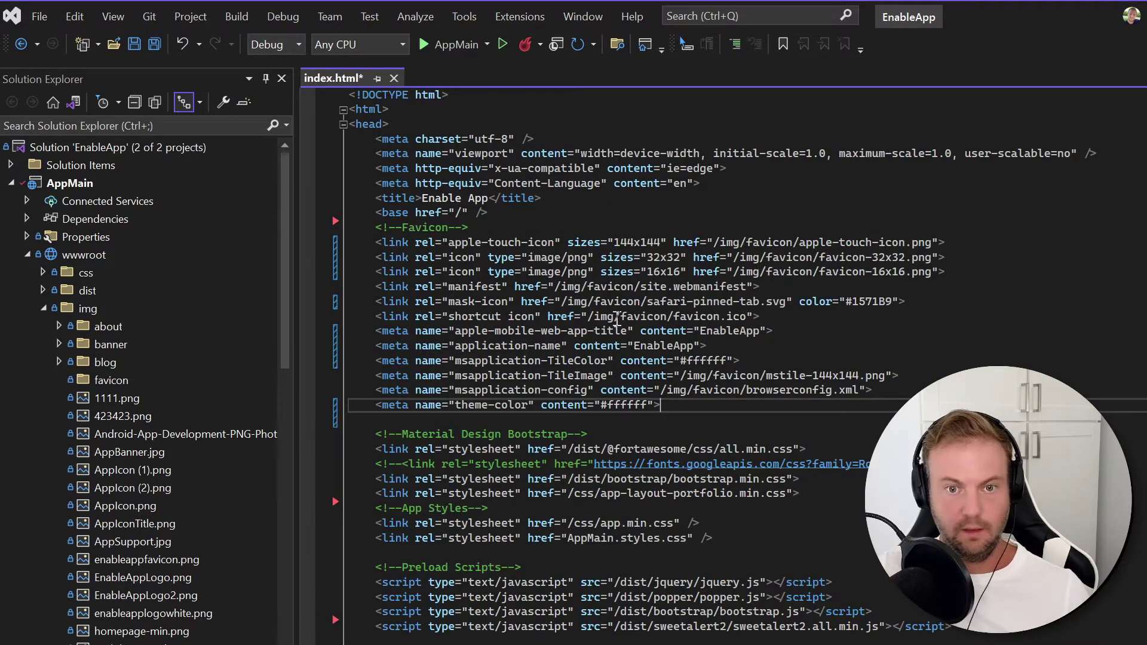
click(732, 244)
click(795, 277)
click(596, 286)
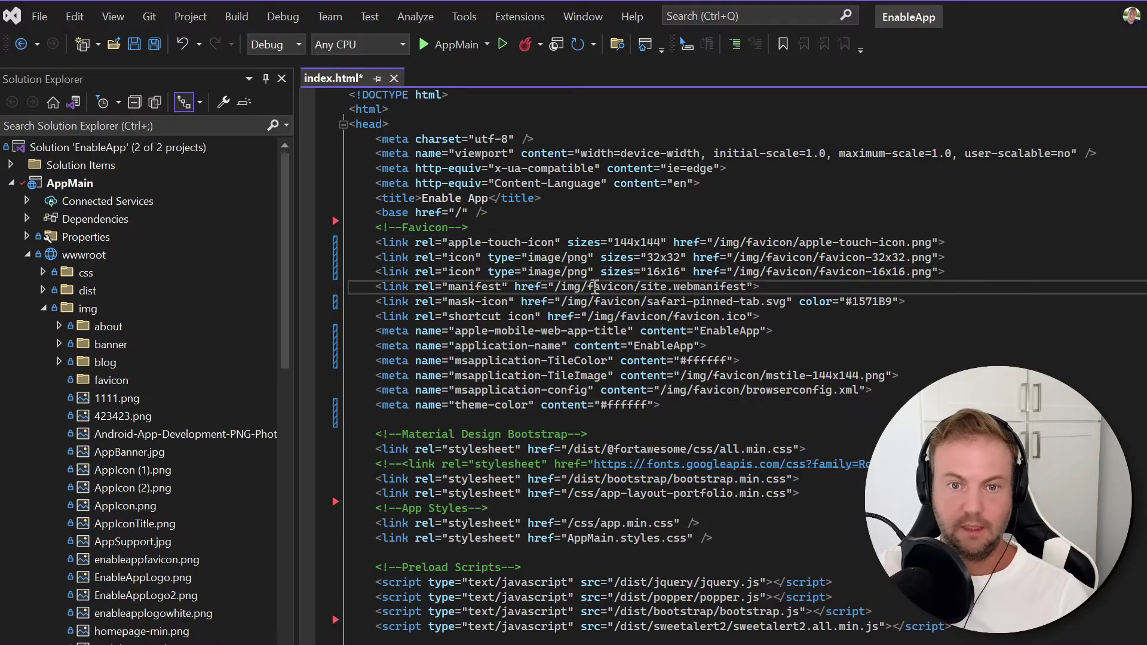
click(679, 302)
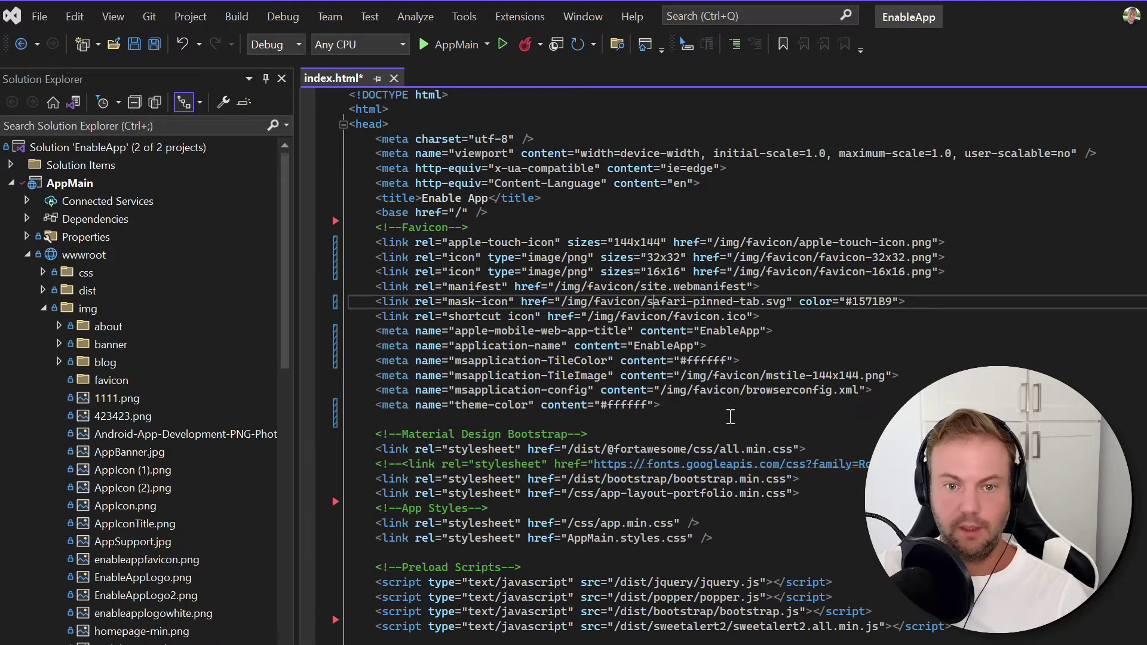
click(697, 406)
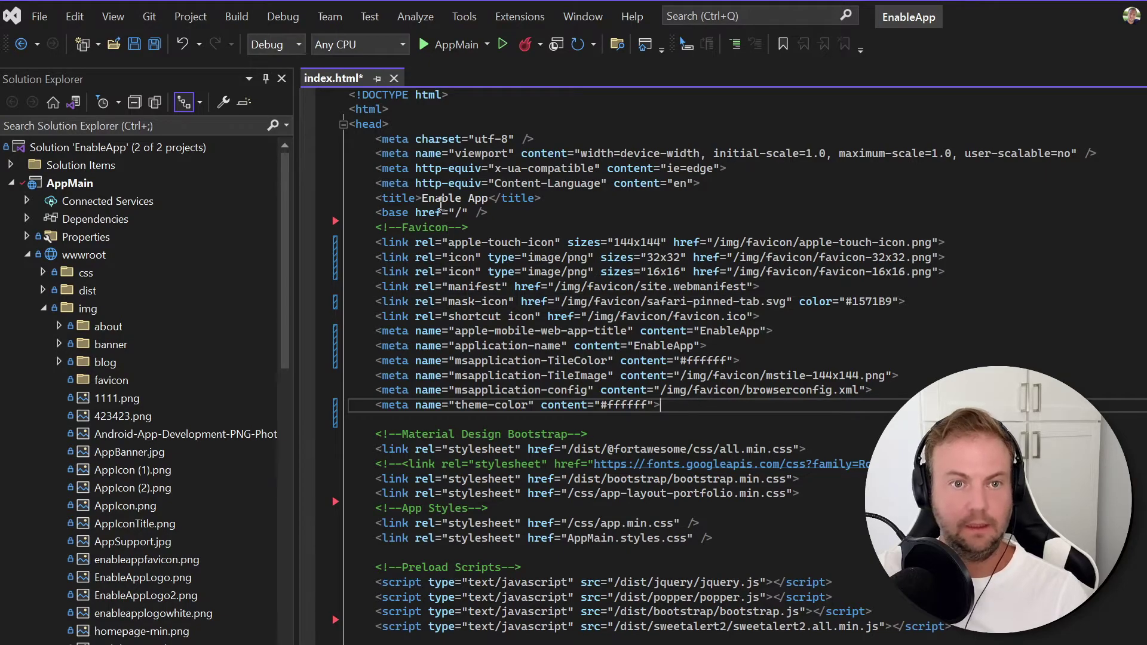
key(ctrl+s)
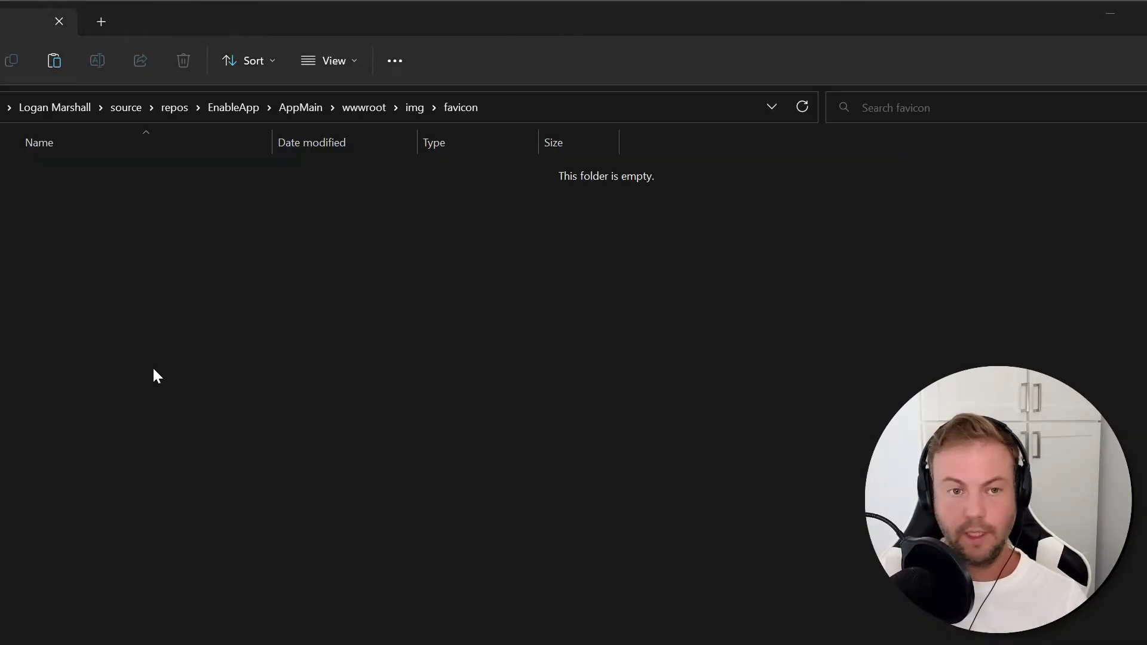
Step: Paste favicon_package_v0.16.zip into img/favicon, extract it there, and delete the zip
right_click(232, 245)
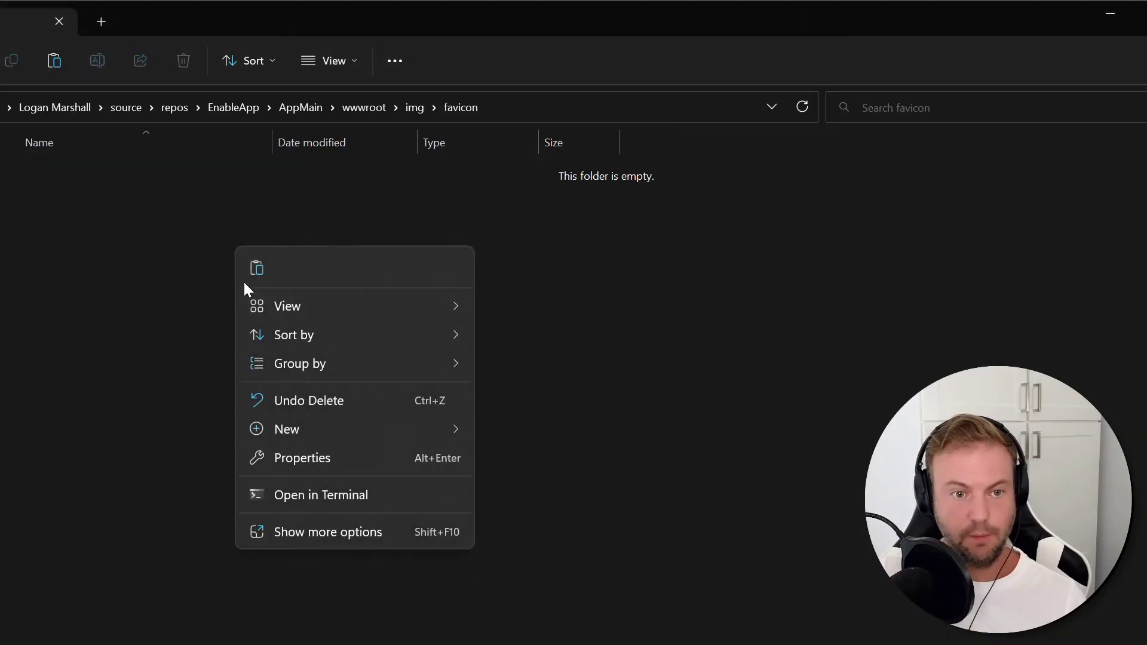
key(Escape)
key(ctrl+v)
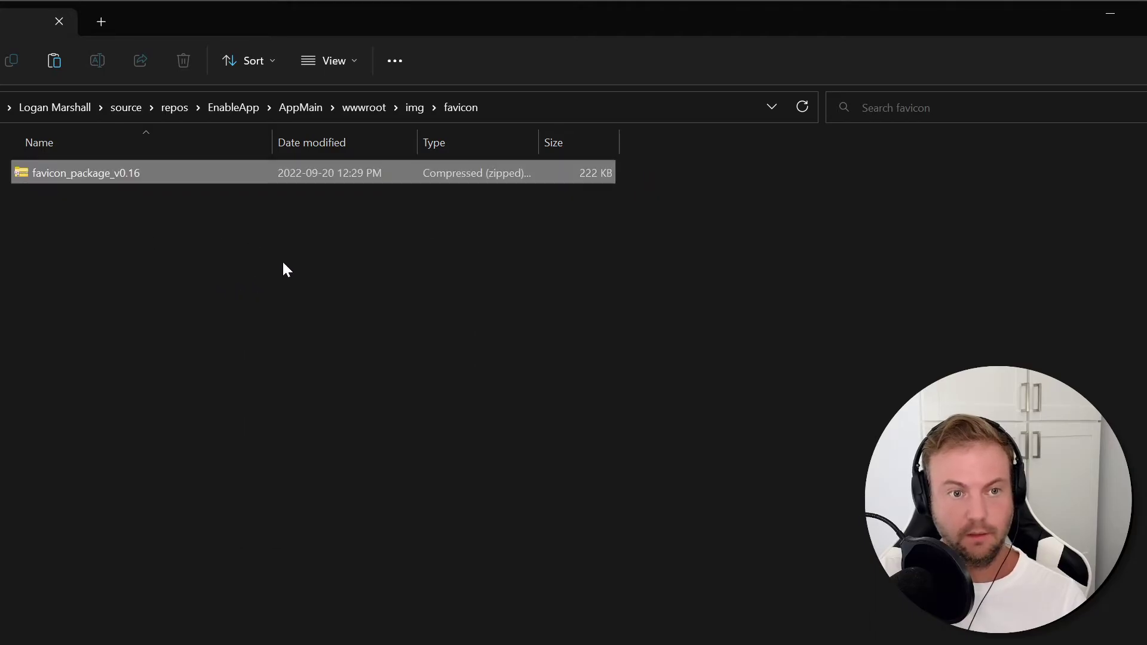
right_click(97, 175)
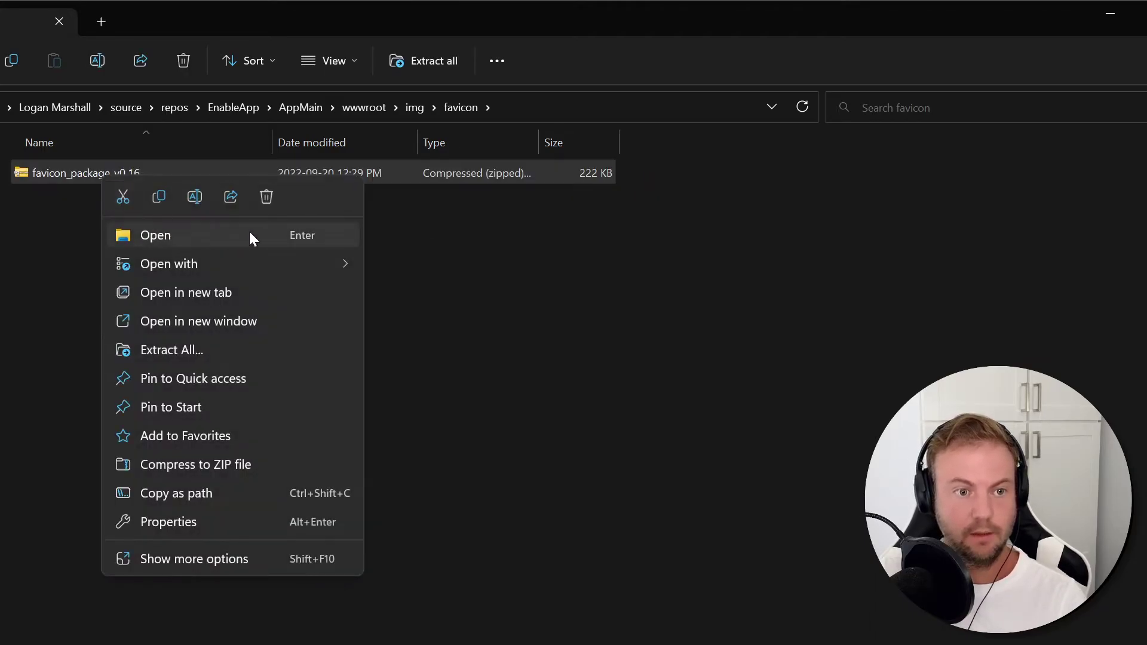
click(239, 349)
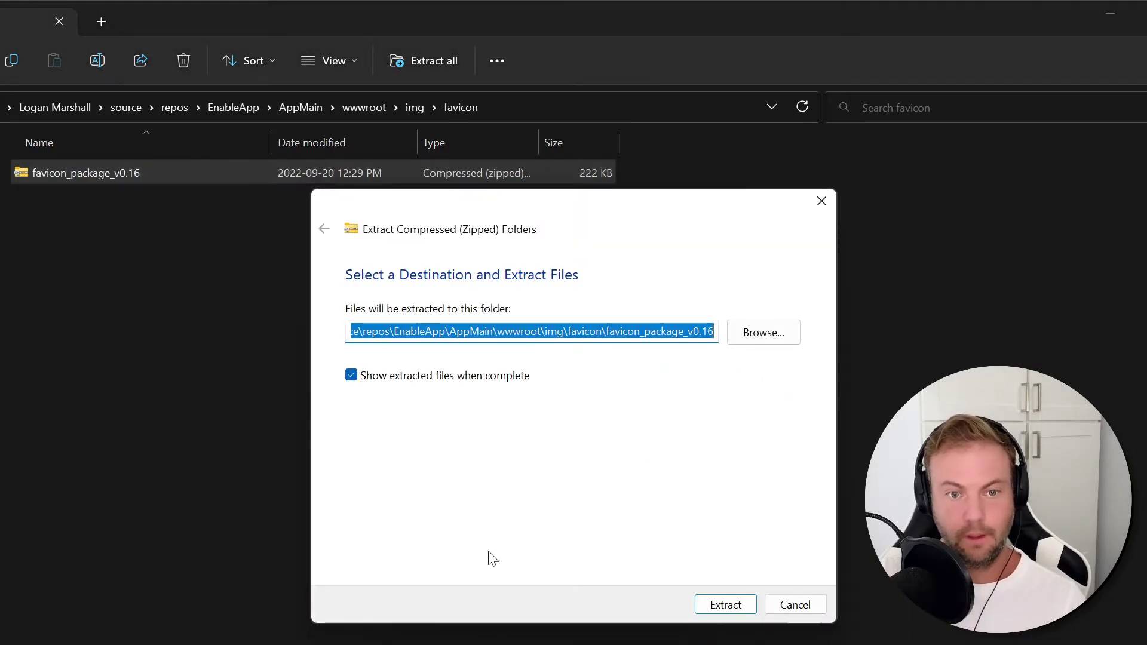
click(458, 387)
click(726, 604)
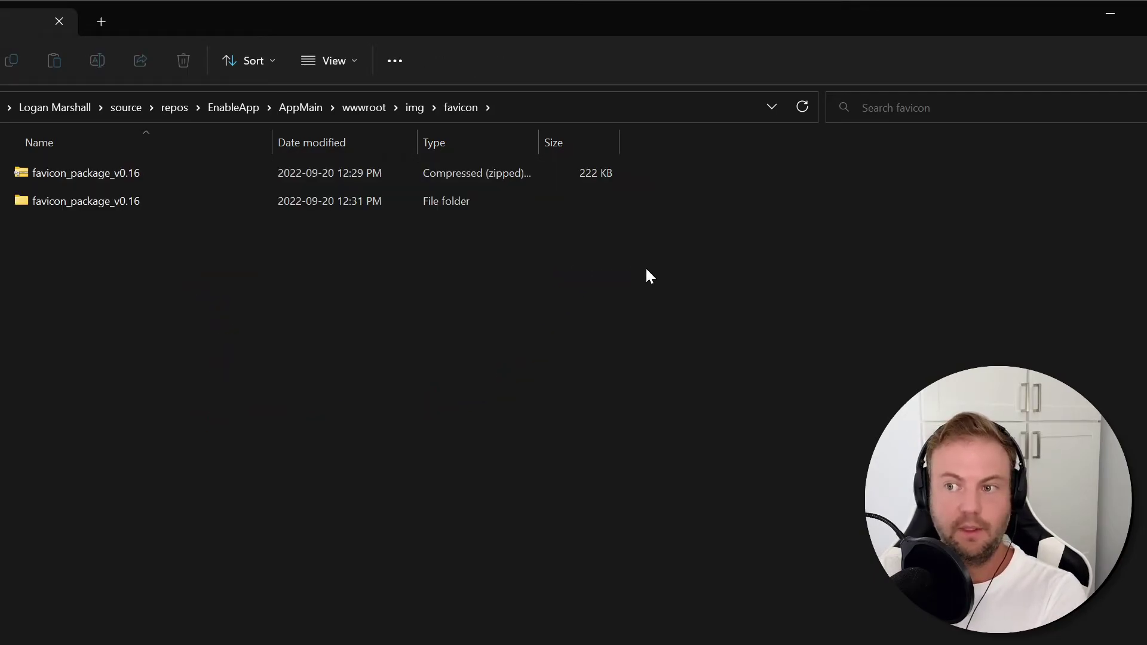
drag(763, 171, 558, 173)
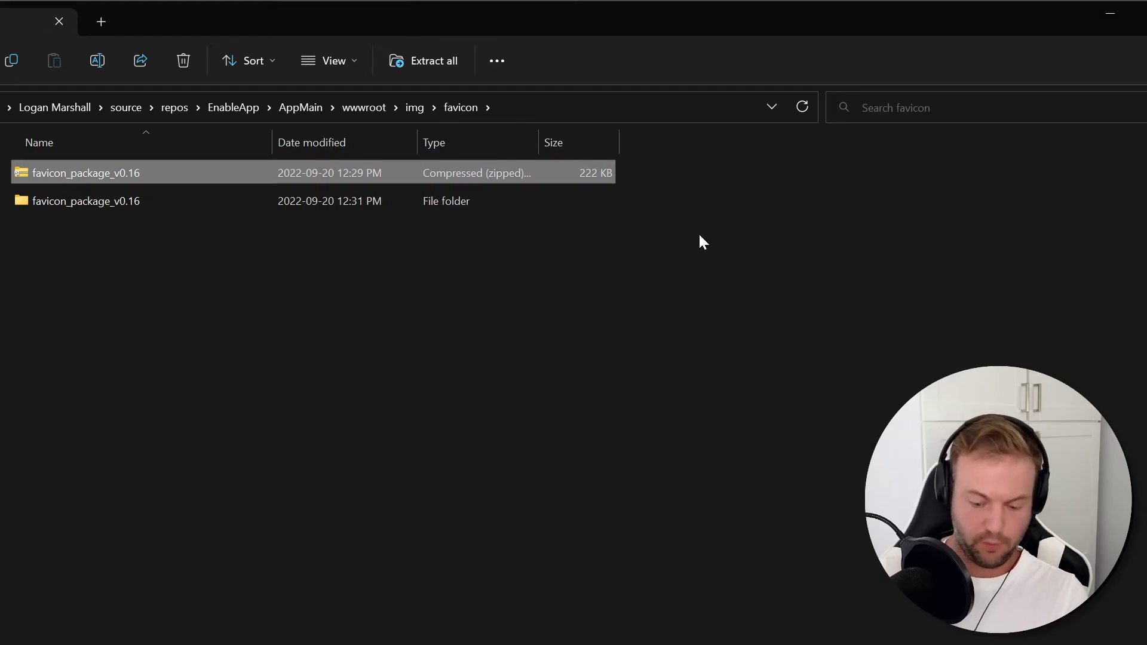
key(Delete)
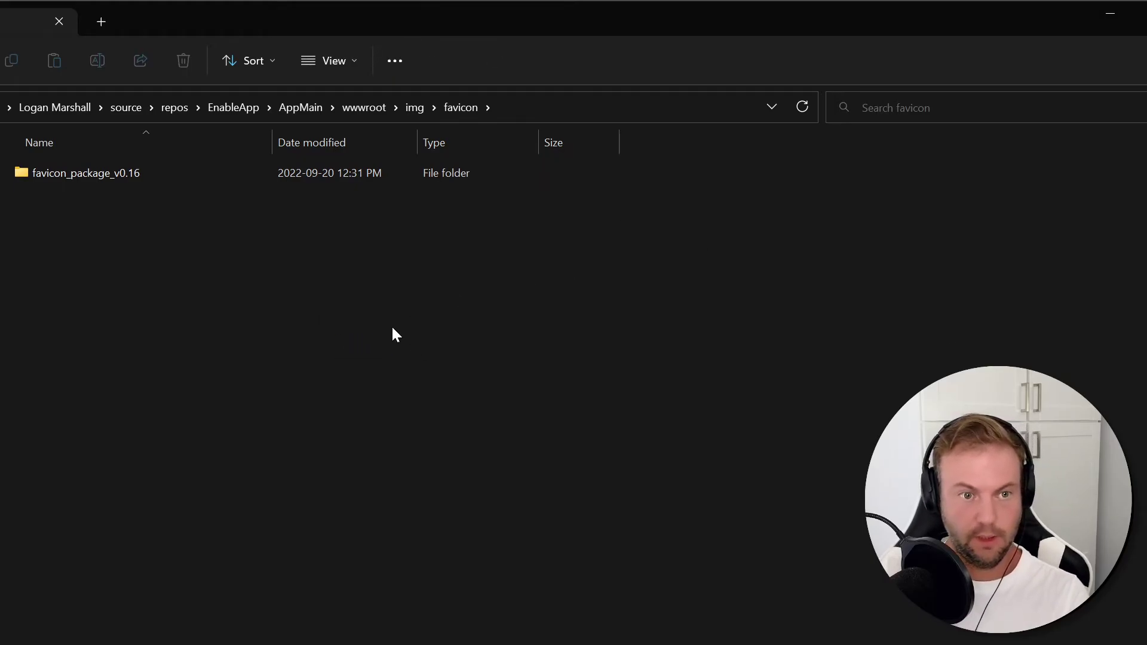
Step: Move all files from favicon_package_v0.16 up into img/favicon and delete the emptied subfolder
click(145, 174)
double_click(145, 174)
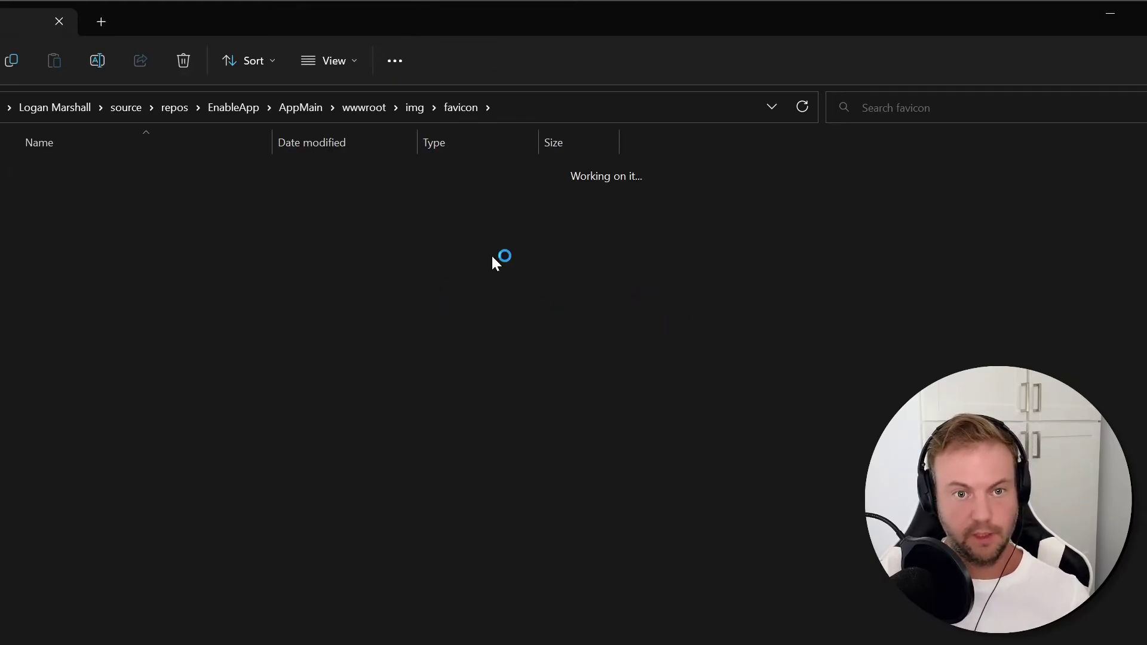
key(ctrl+a)
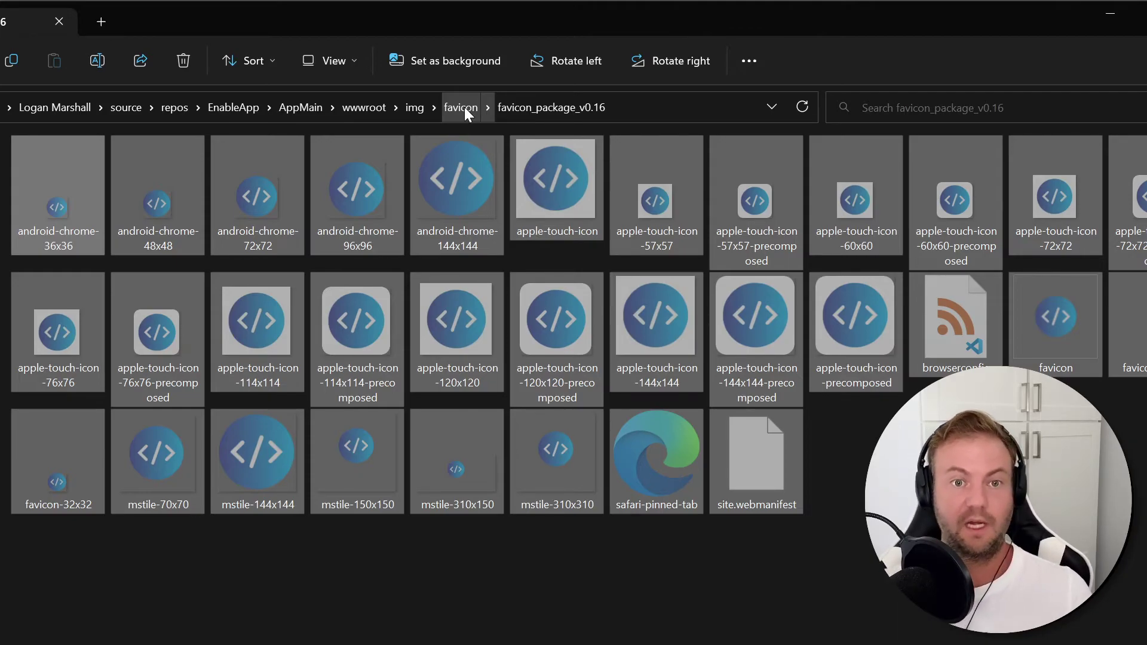
click(465, 102)
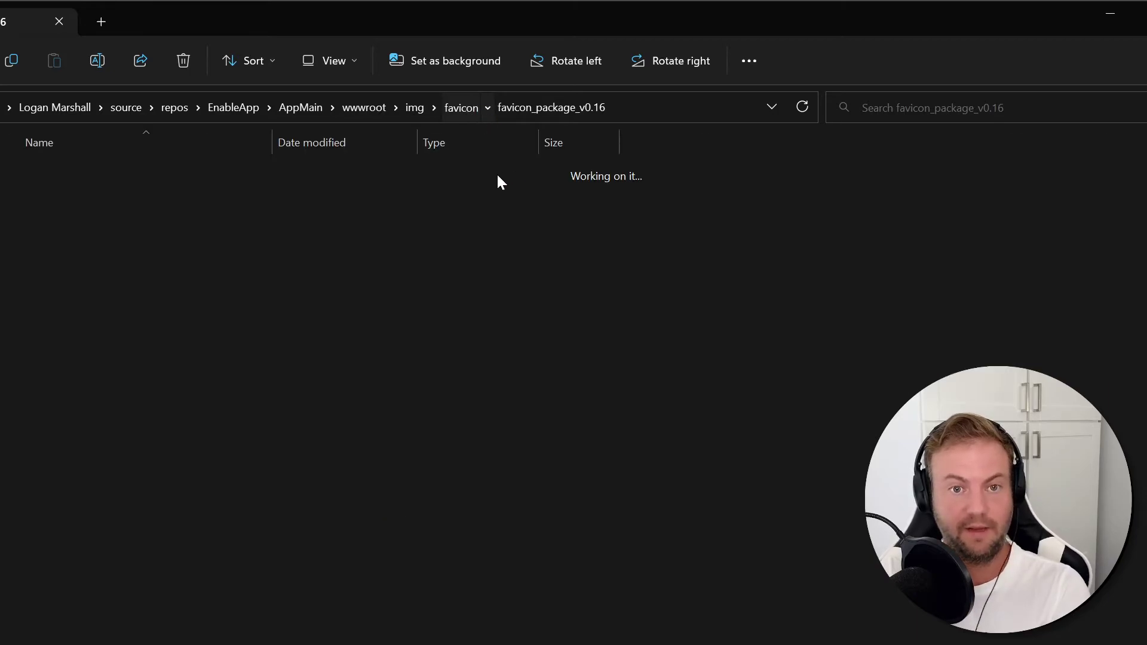
right_click(431, 275)
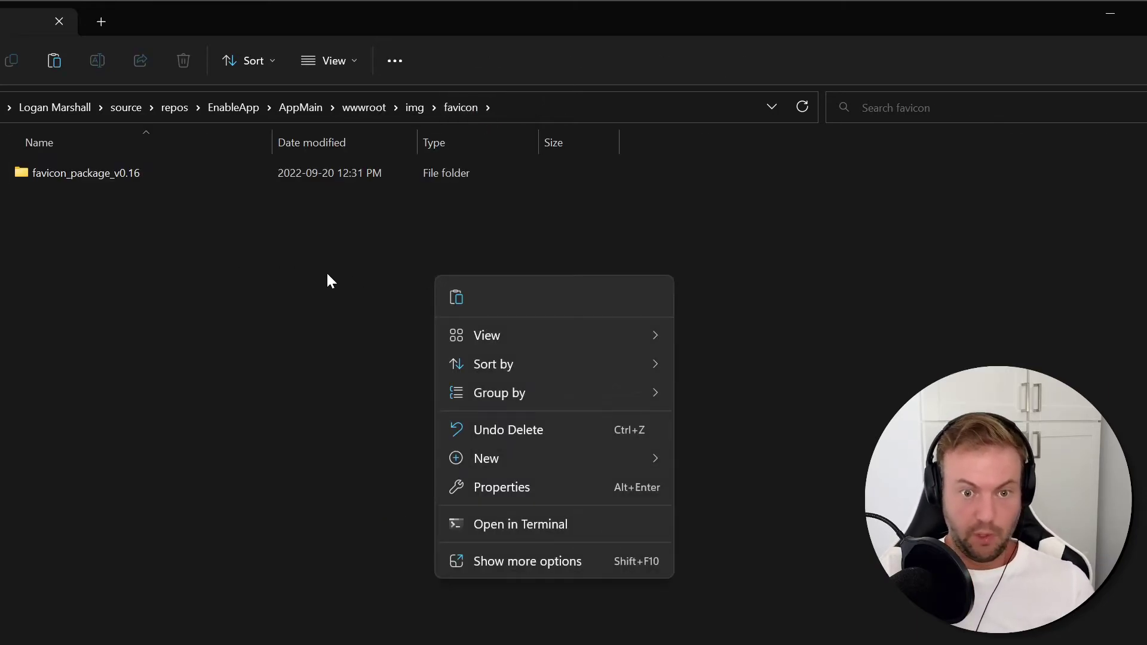
click(466, 302)
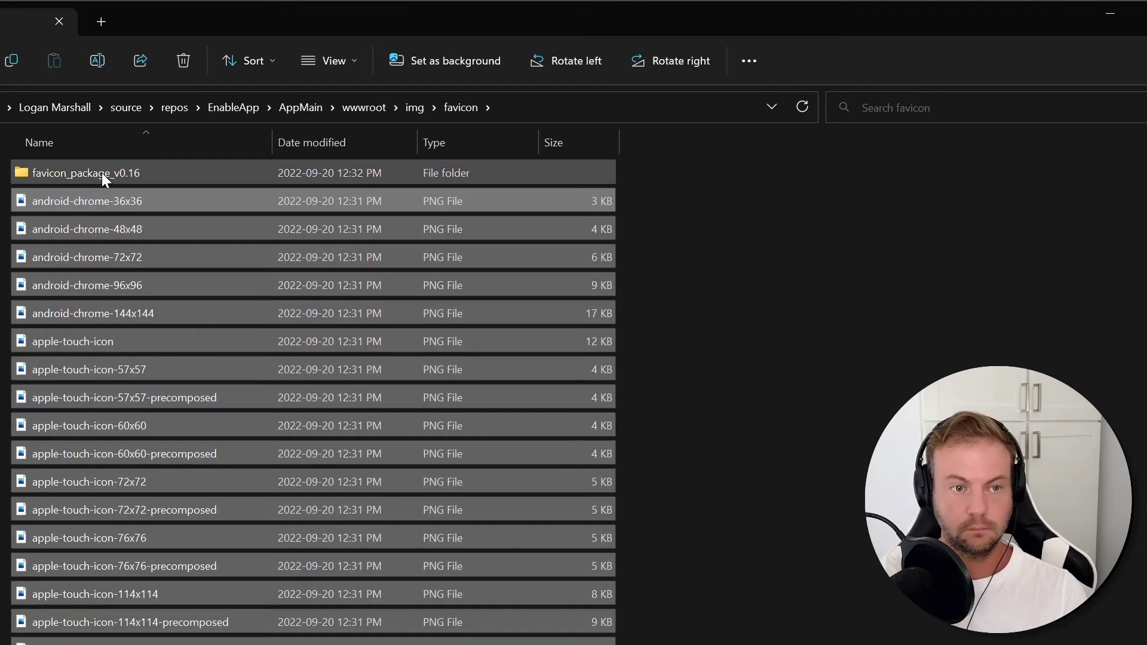
click(101, 173)
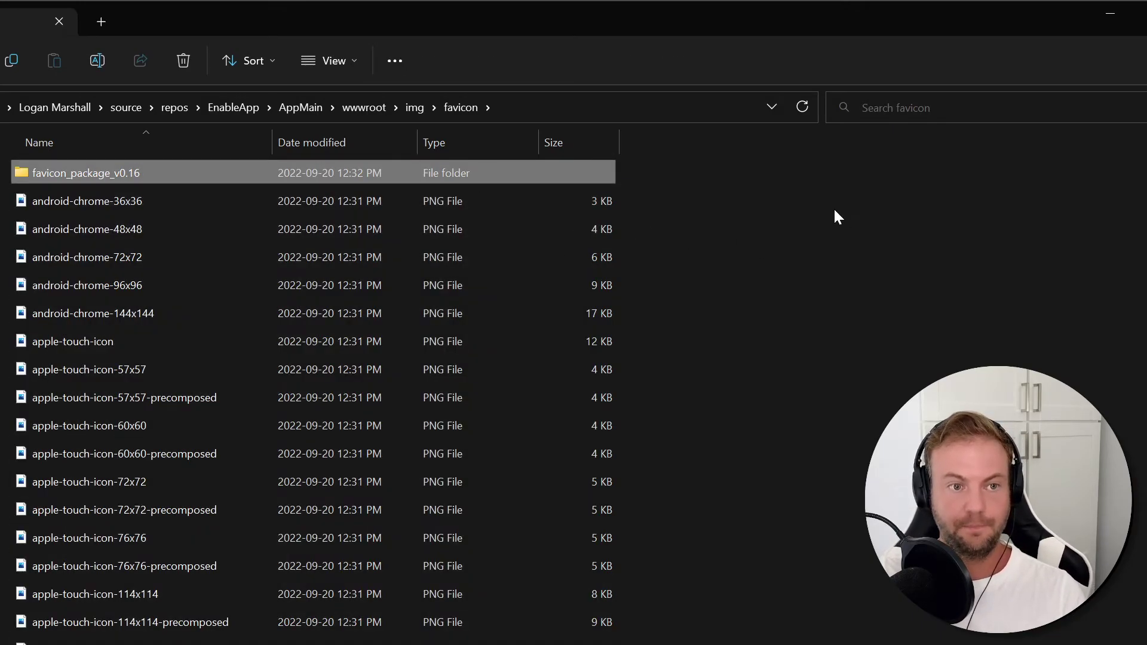
key(Delete)
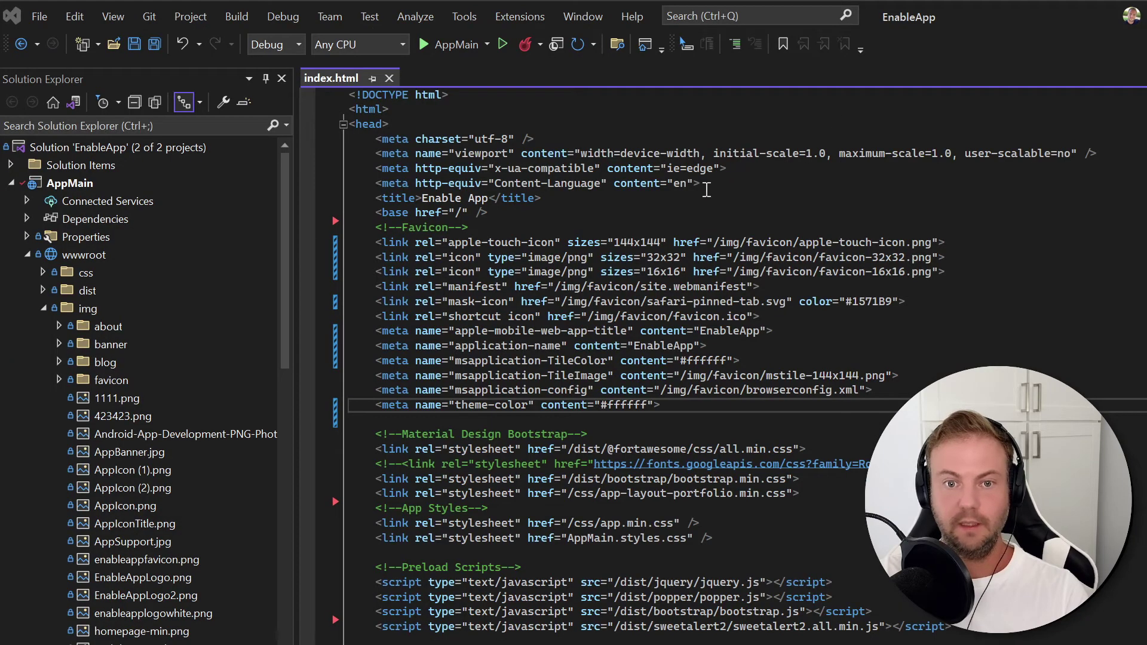
Step: Open browserconfig.xml and preview favicon.ico from the new img/favicon folder
click(59, 379)
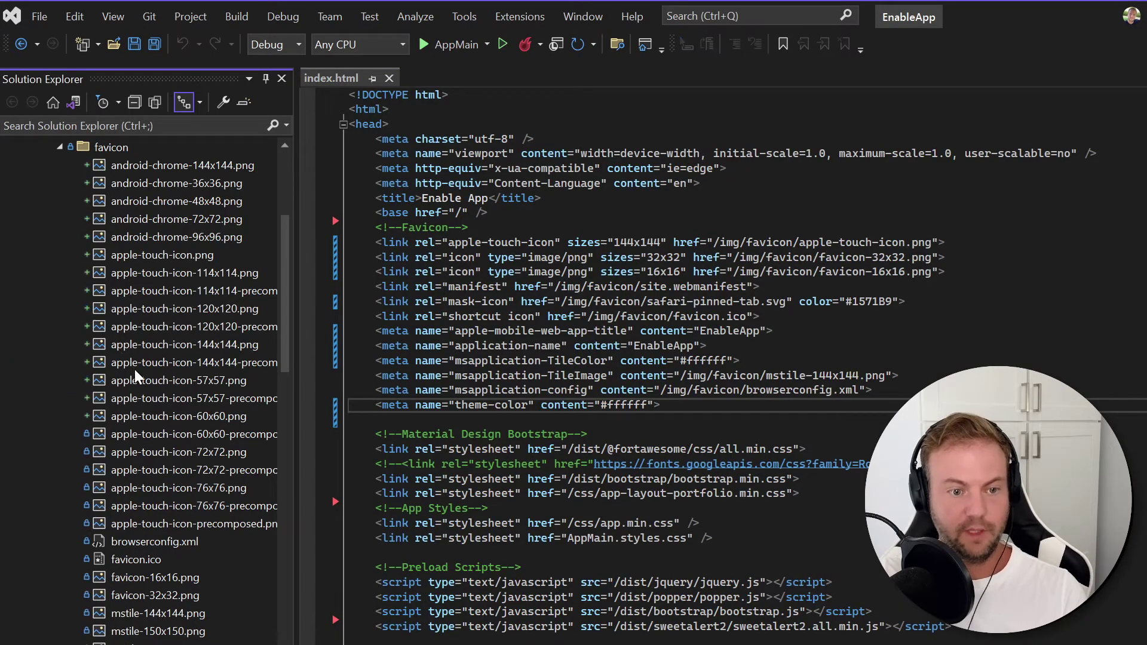
scroll(129, 385, up, 3)
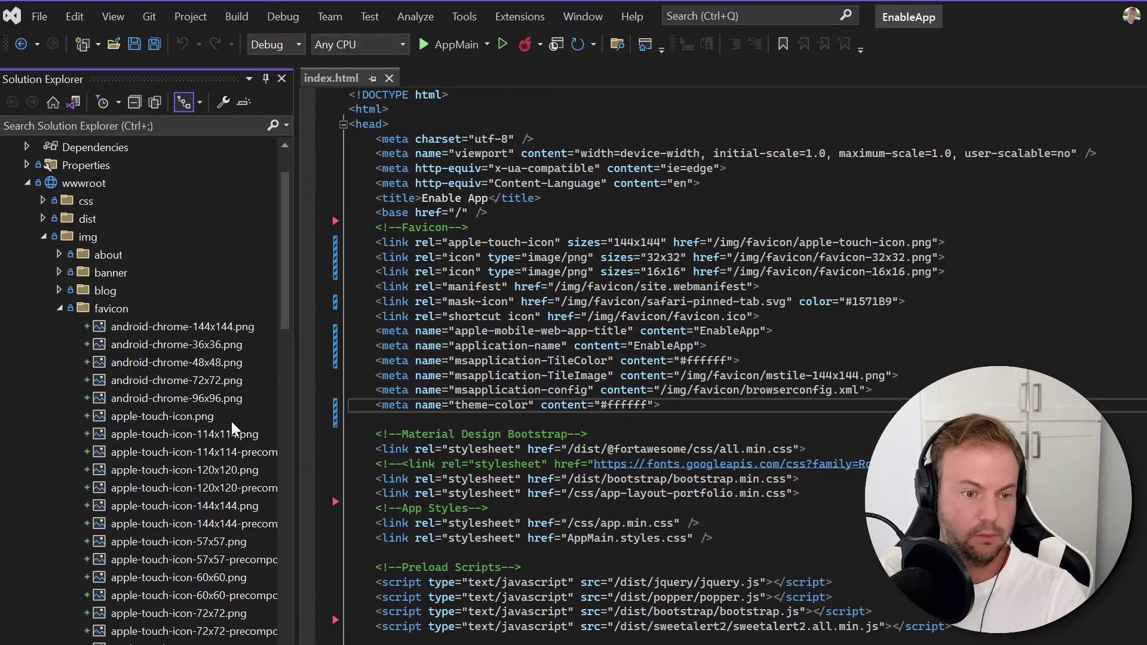
scroll(197, 508, down, 2)
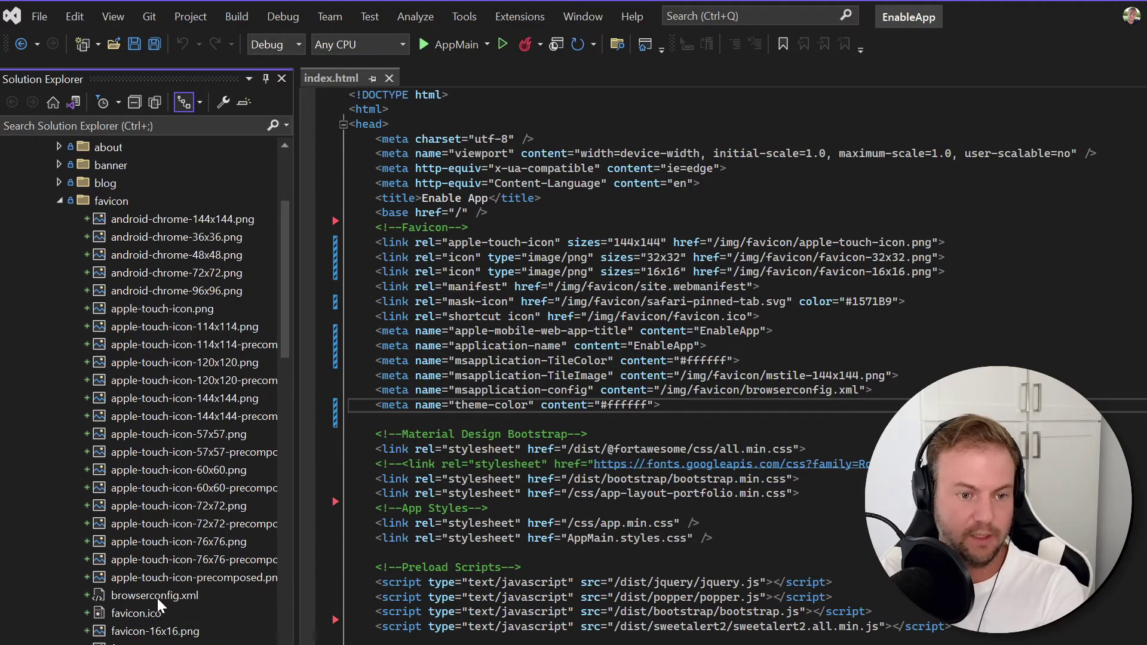
double_click(155, 593)
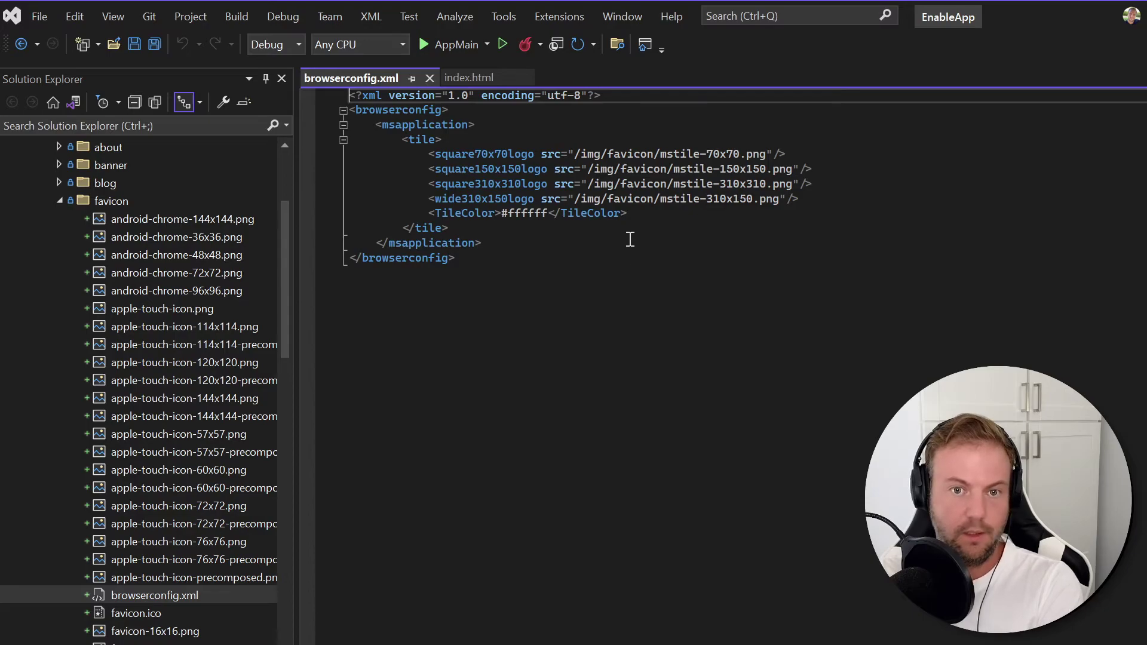
double_click(136, 612)
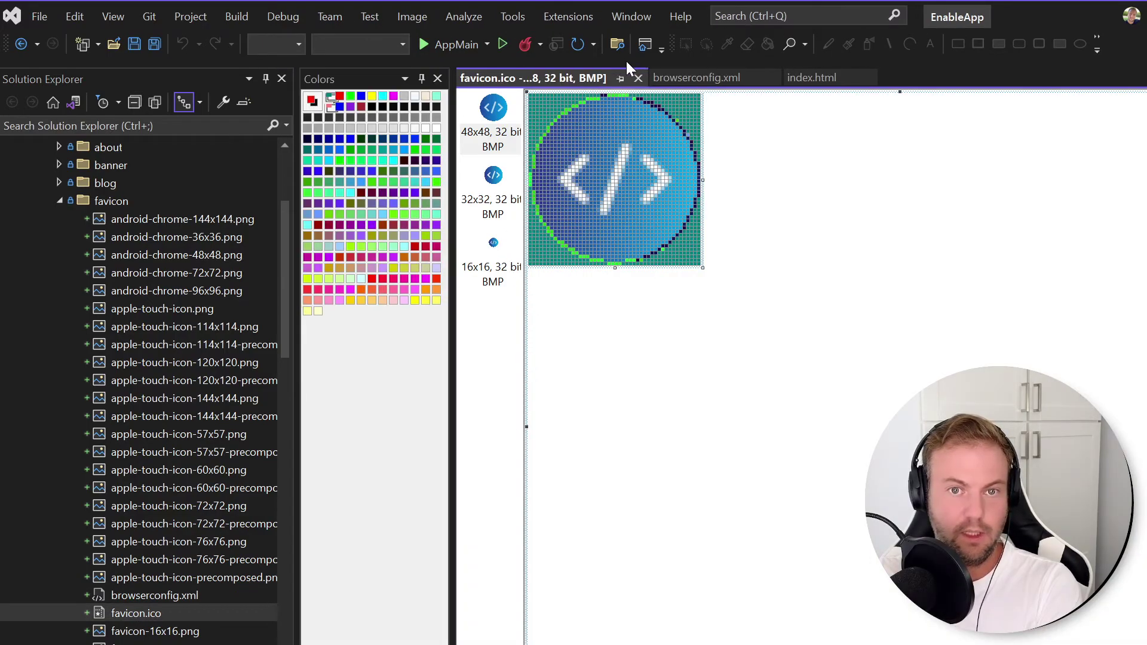
click(637, 80)
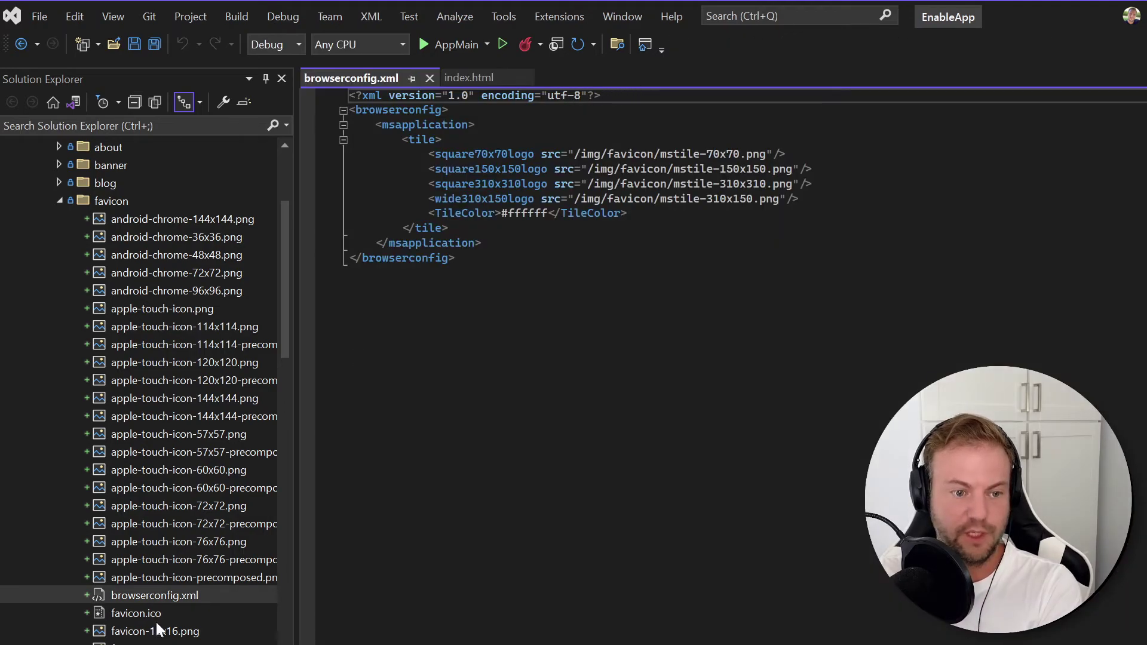
click(139, 611)
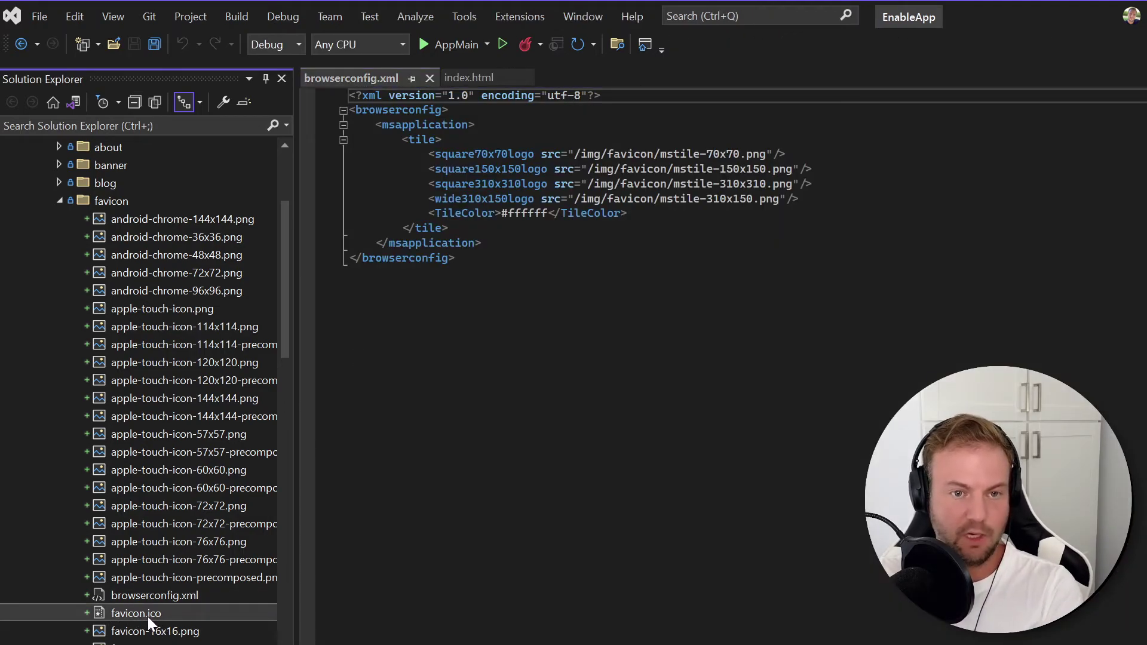
Step: Check the /img/favicon icon paths in site.webmanifest, then return to index.html
drag(291, 316, 289, 360)
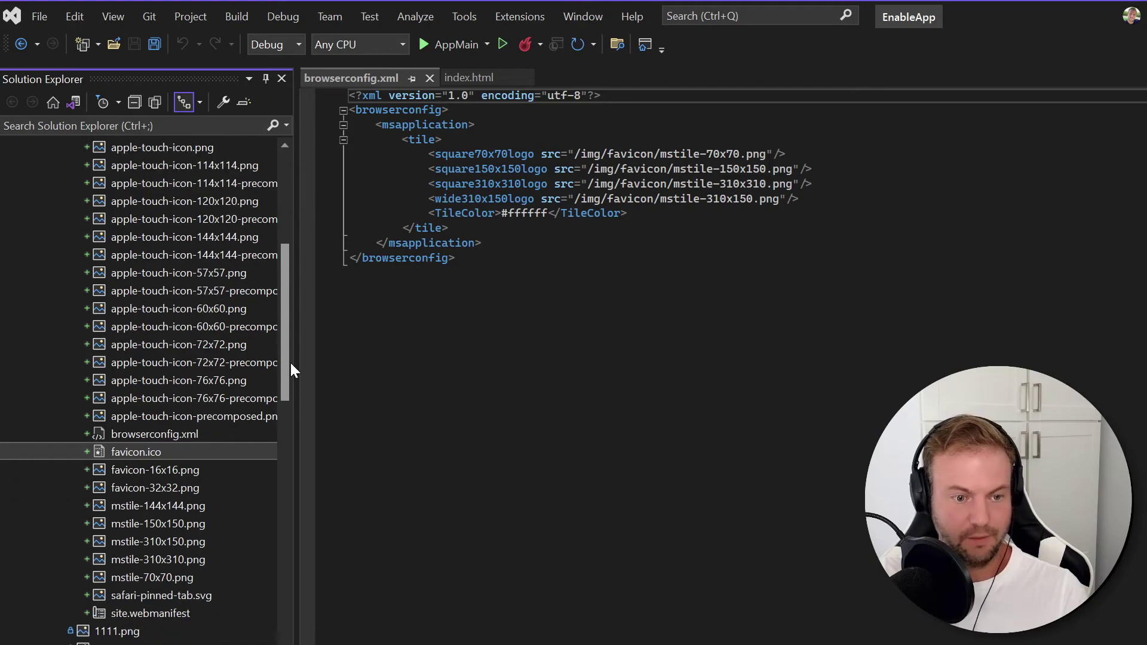
double_click(166, 613)
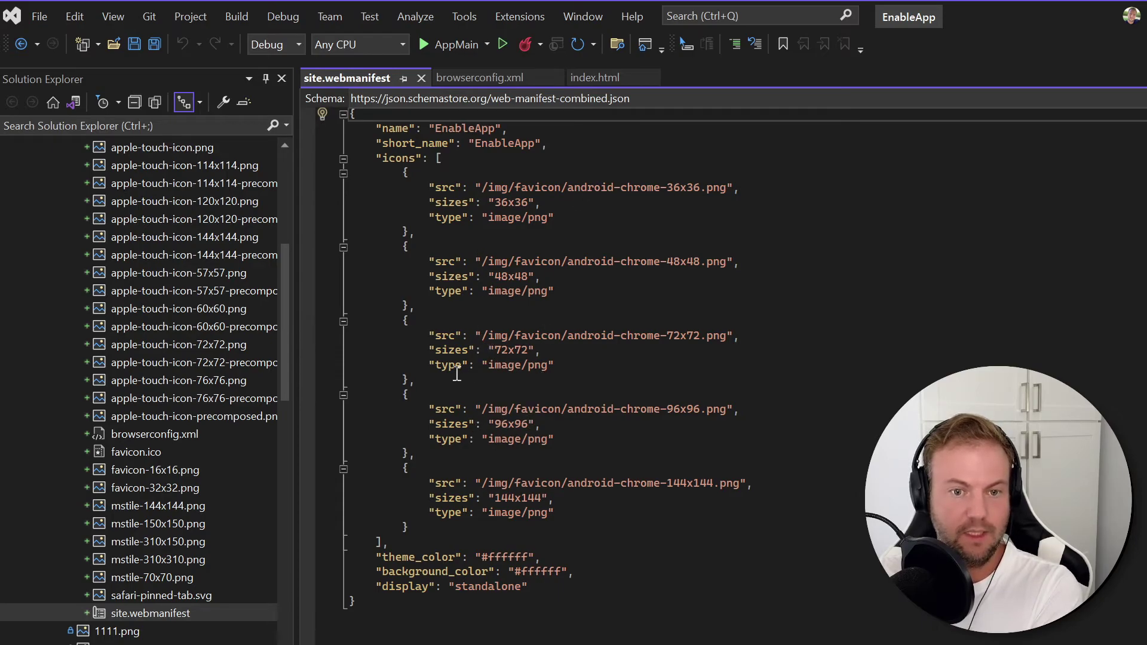
drag(487, 409, 482, 409)
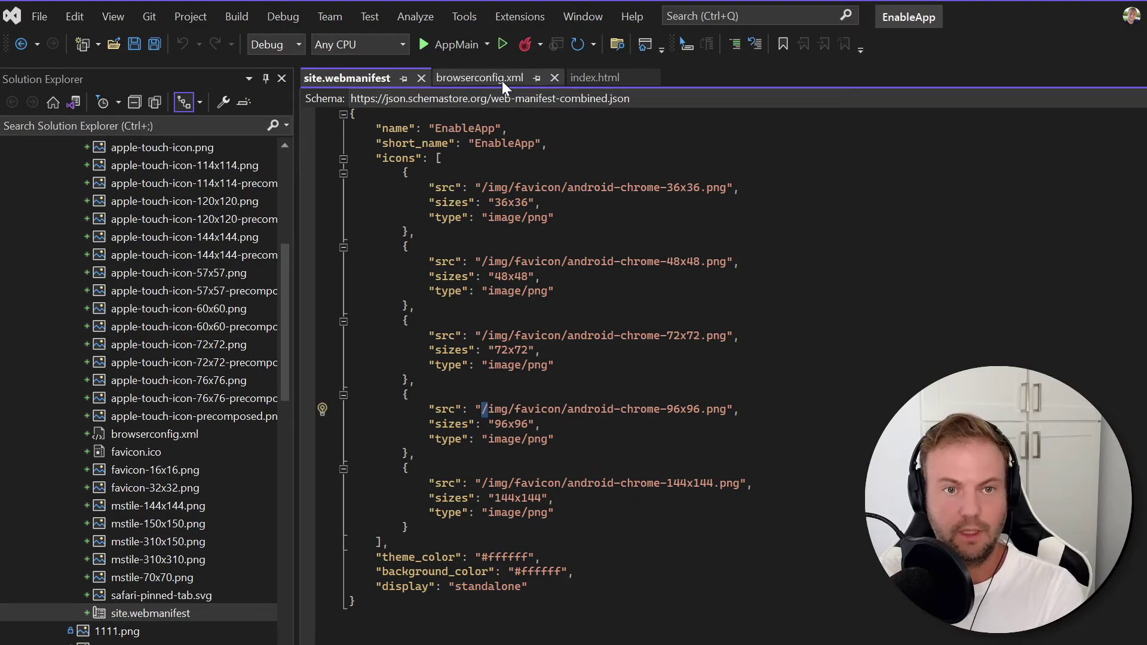
click(604, 77)
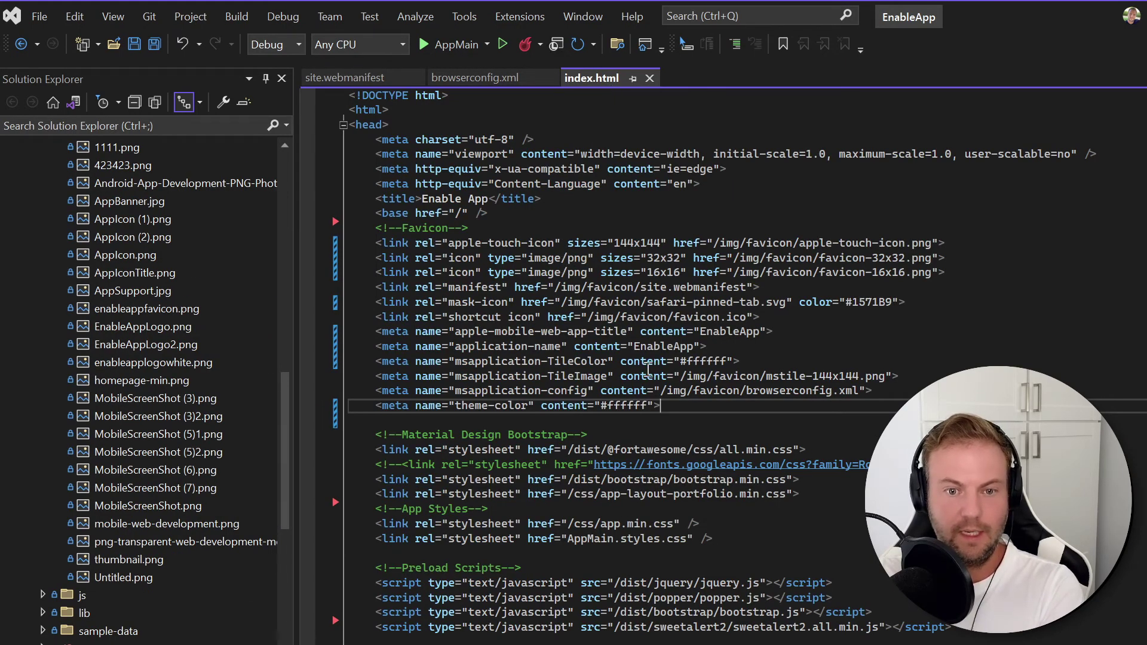
Step: Find the site.webmanifest link in index.html, then build and run AppMain
double_click(483, 287)
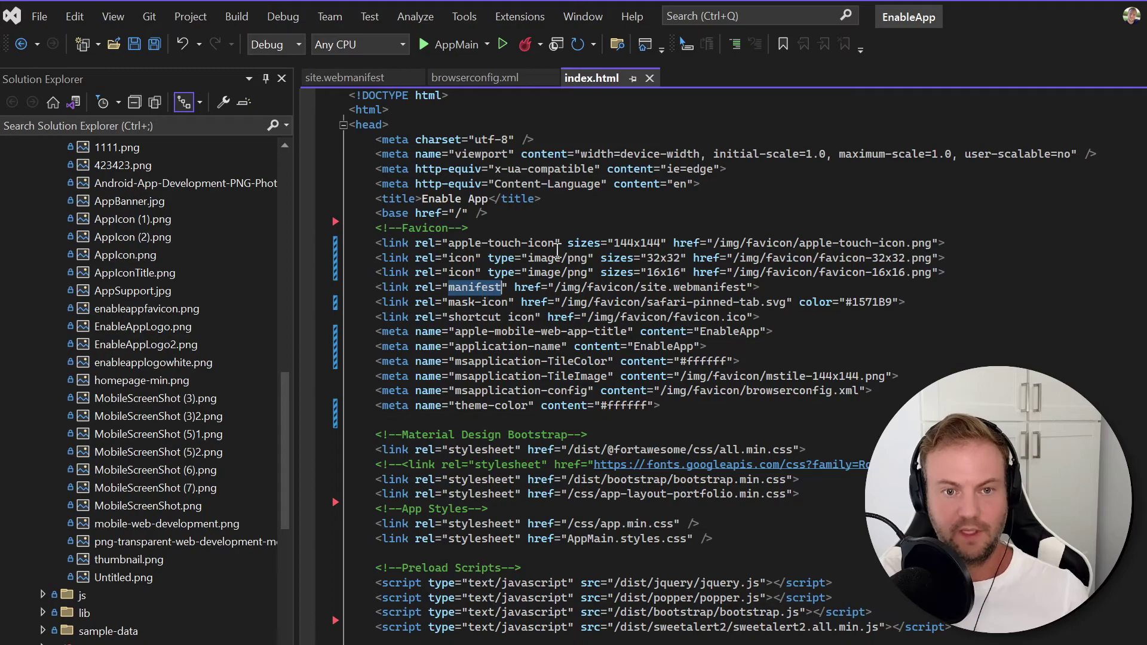
key(ctrl+f)
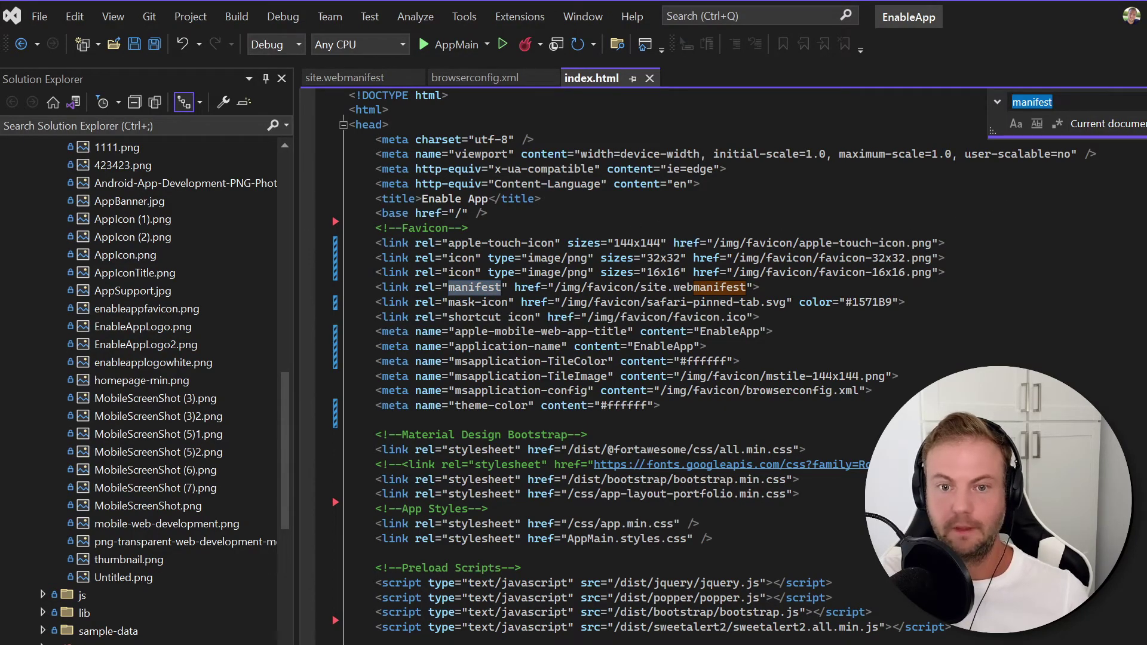
key(Escape)
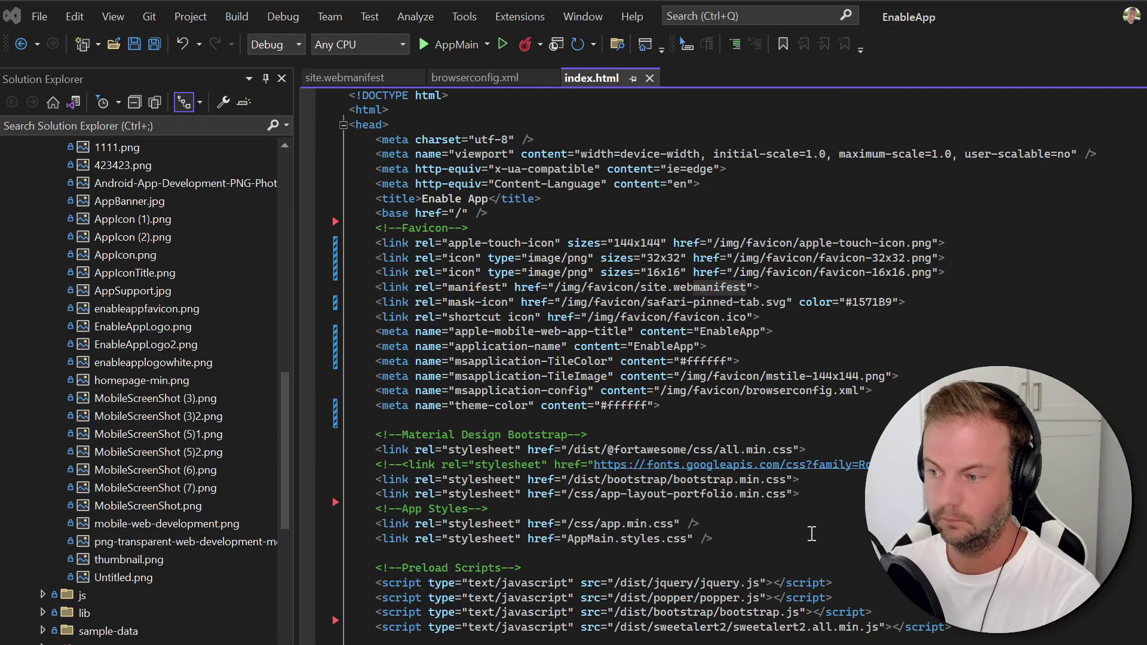
click(453, 45)
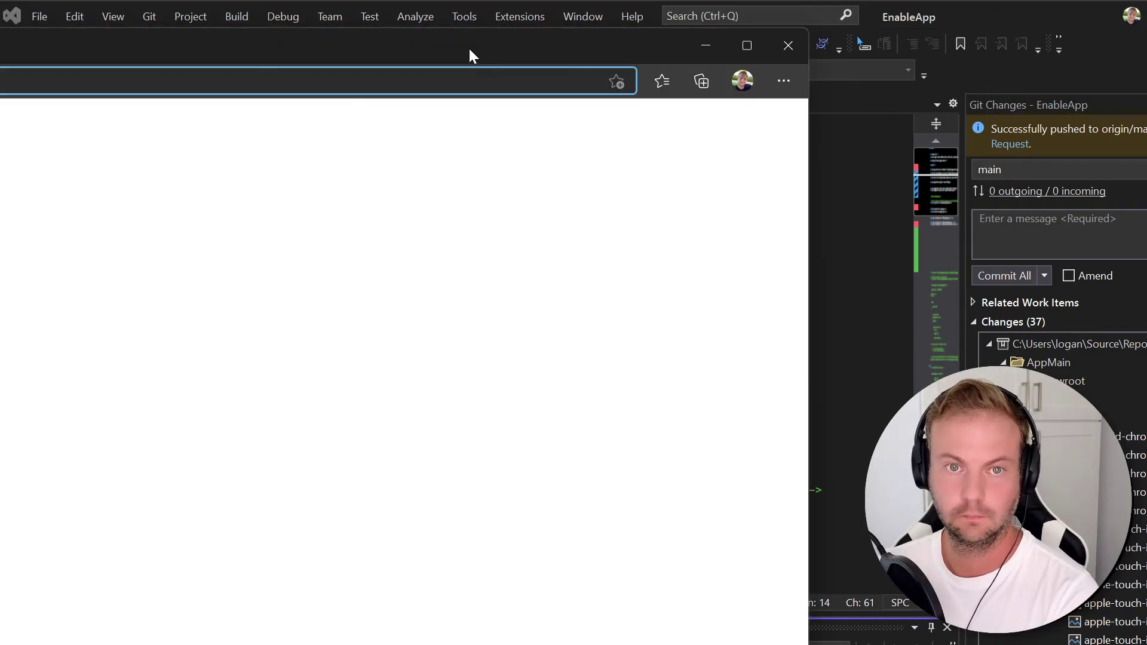
Step: Maximise the Edge window showing the Enable App site
drag(429, 41, 885, 16)
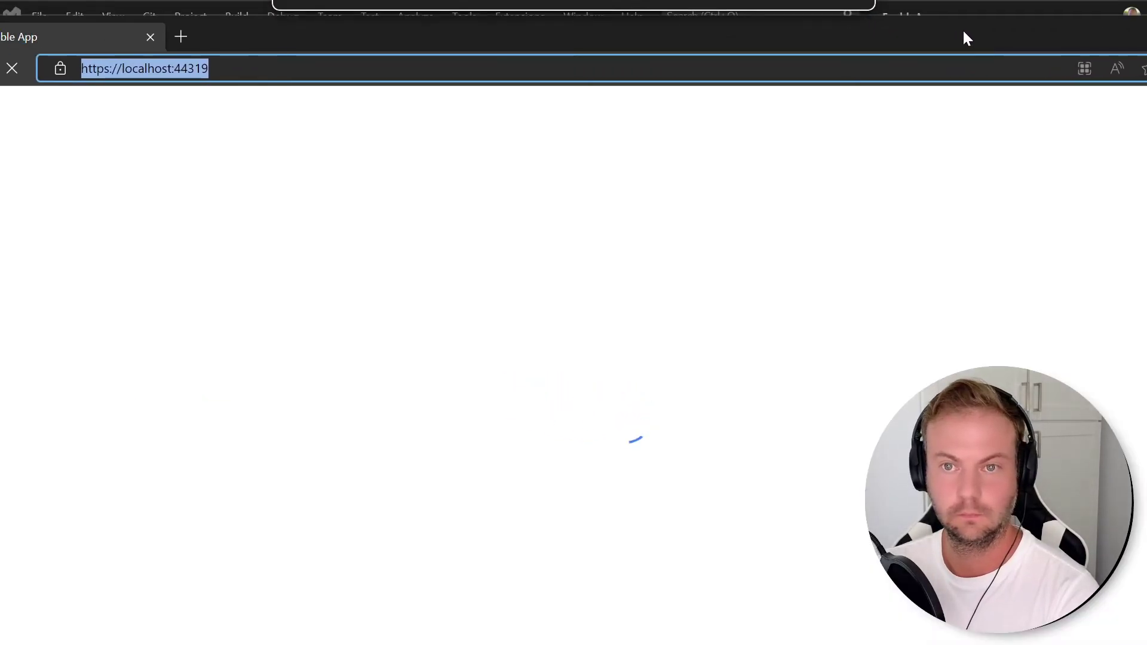
drag(985, 28, 999, 23)
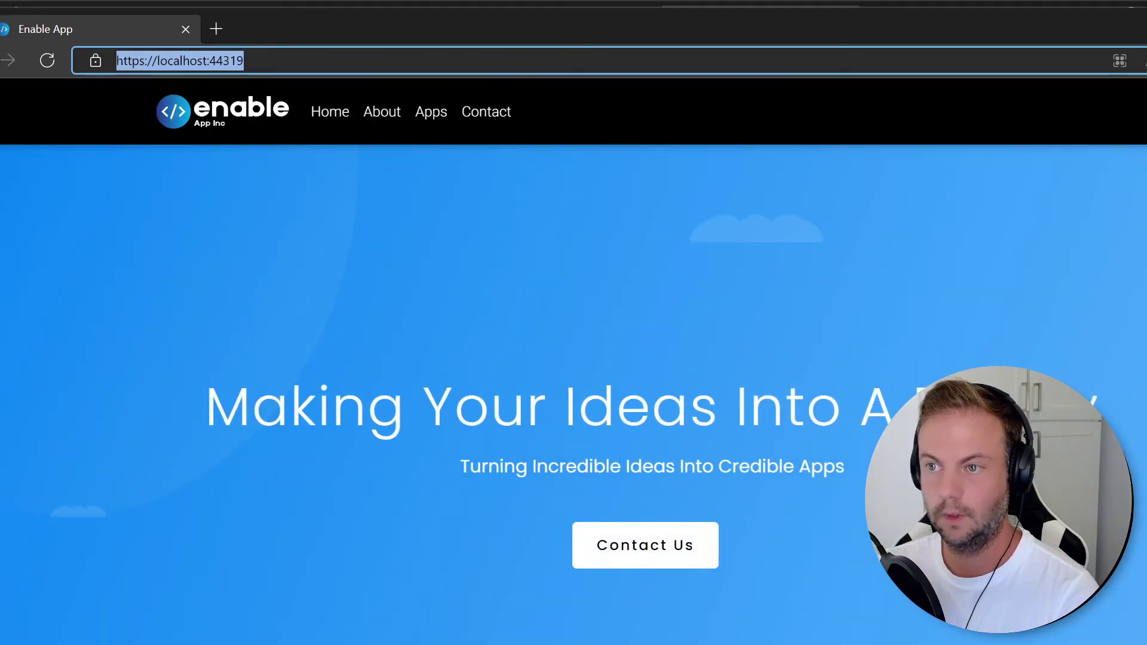
double_click(1106, 28)
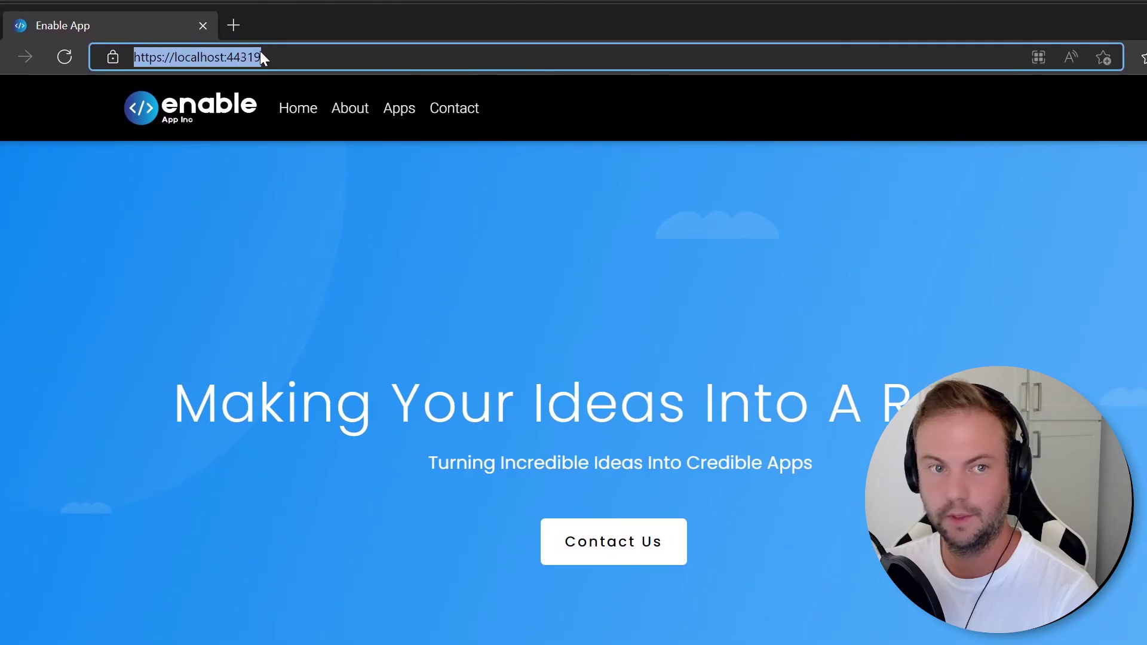
click(458, 210)
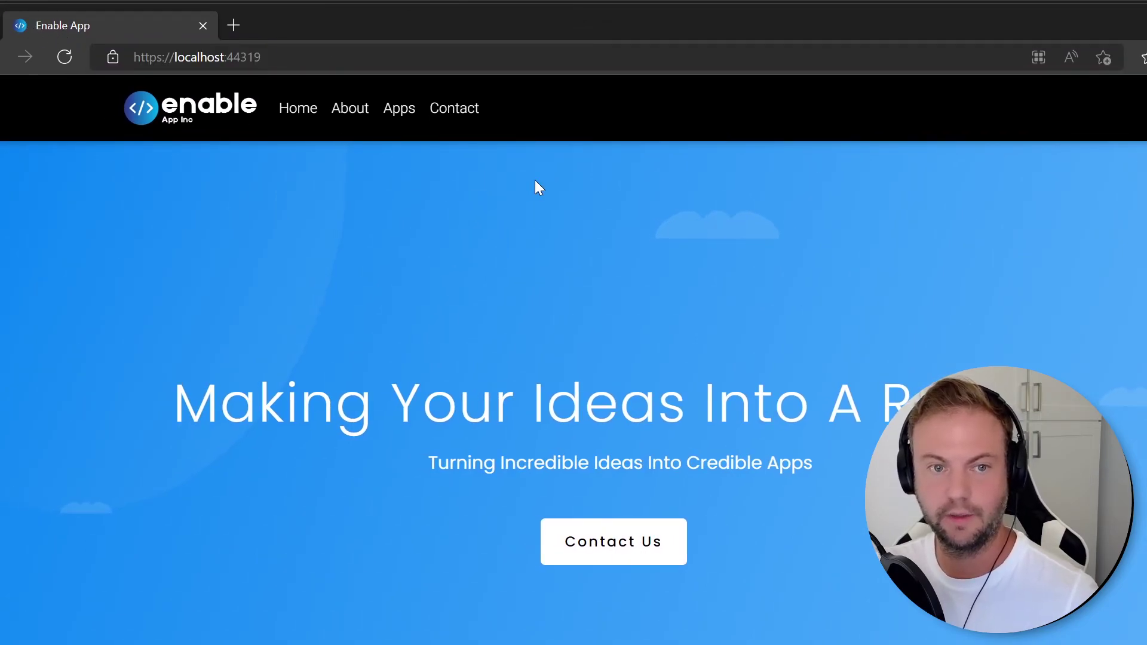
Step: Open DevTools, do a normal reload, resume the debugger and view the Console messages
right_click(509, 172)
click(615, 622)
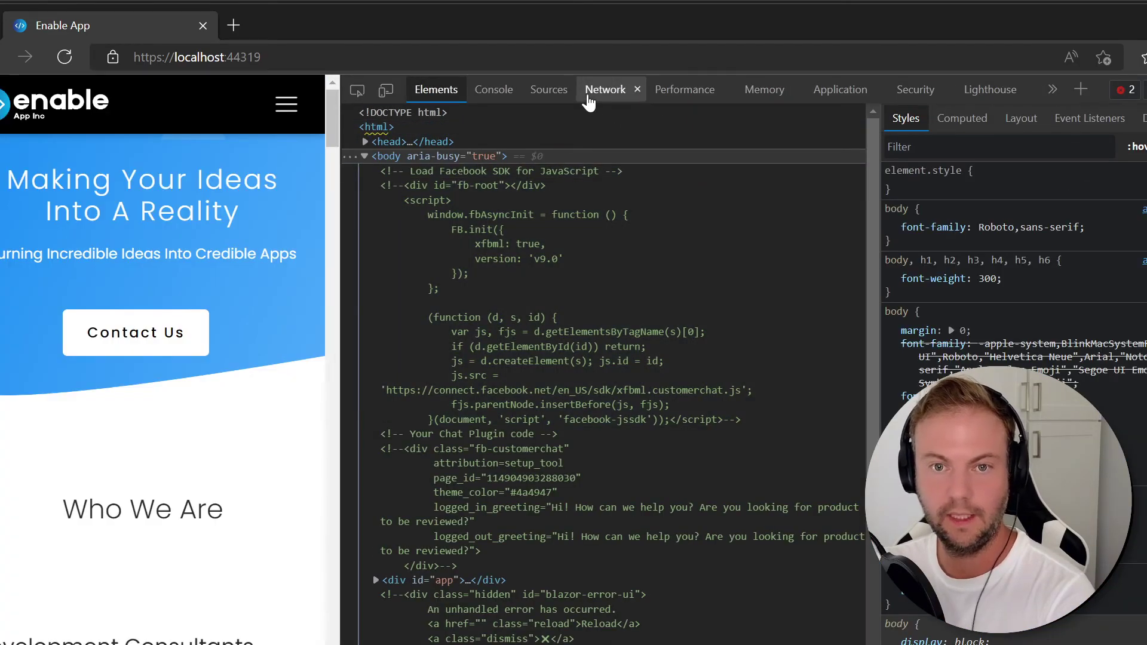
right_click(64, 57)
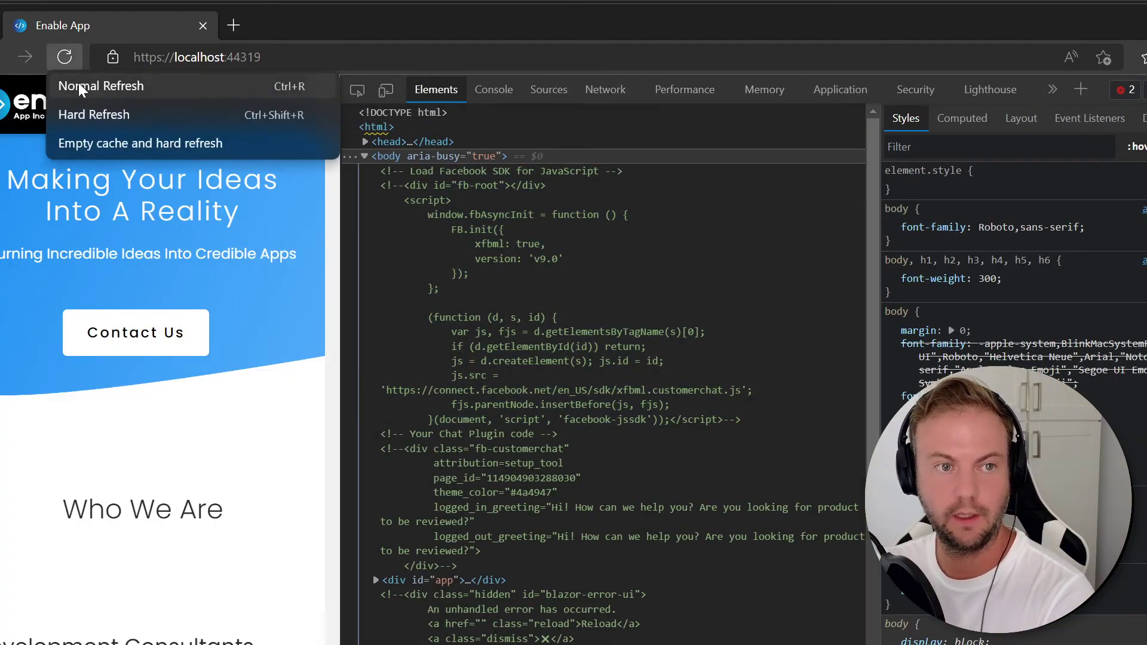
click(108, 145)
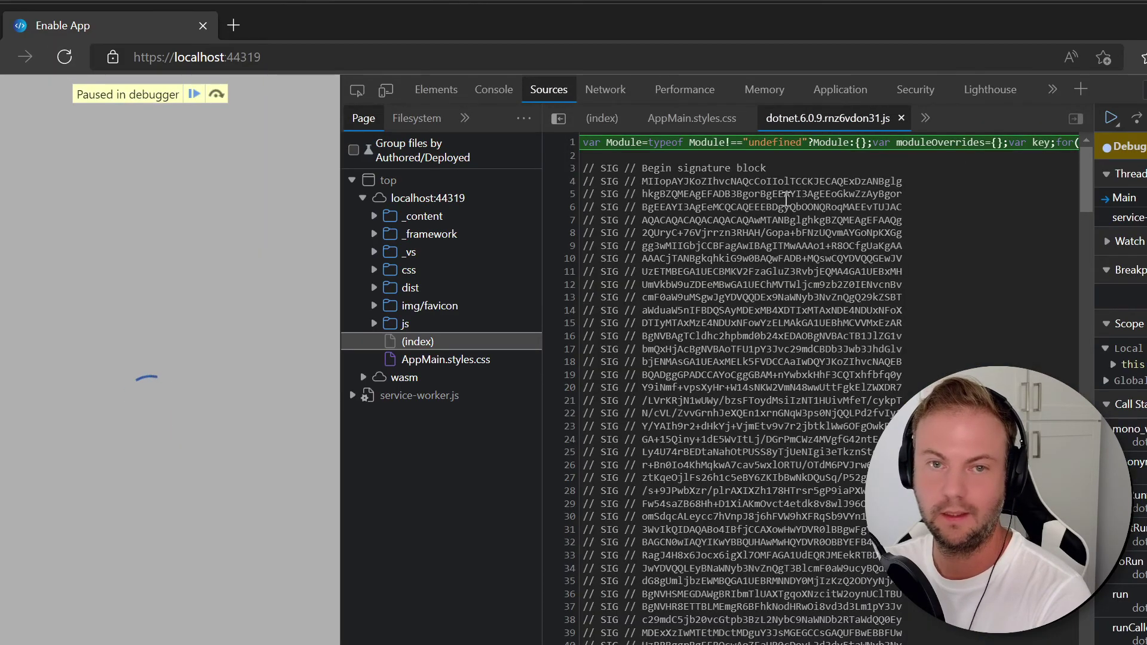
click(193, 93)
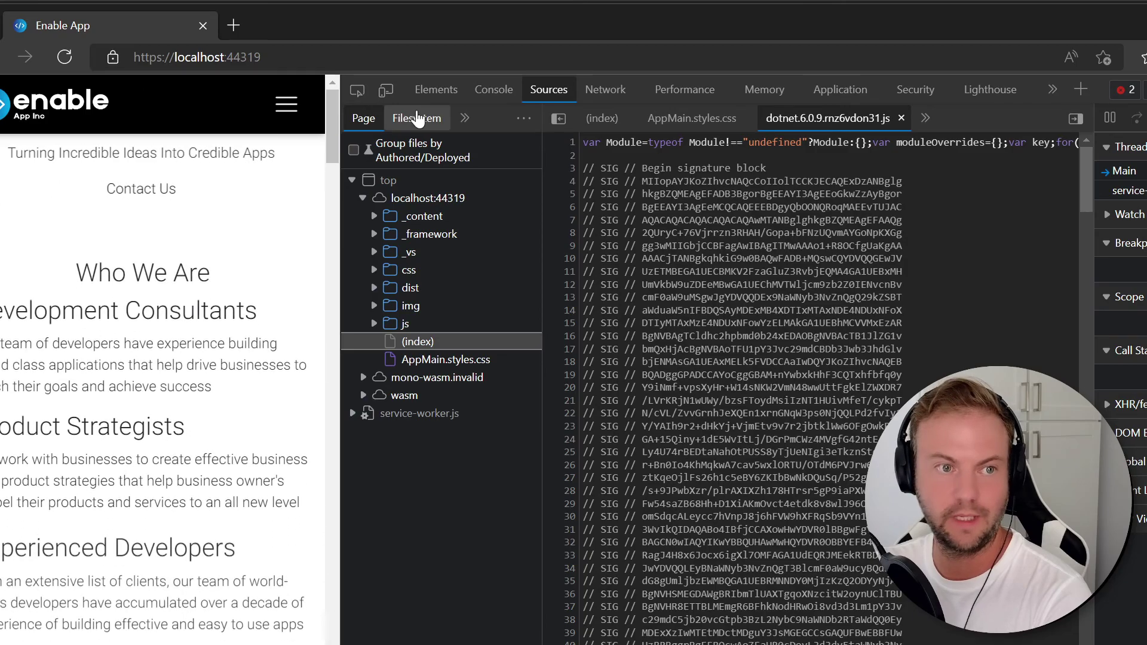
click(507, 97)
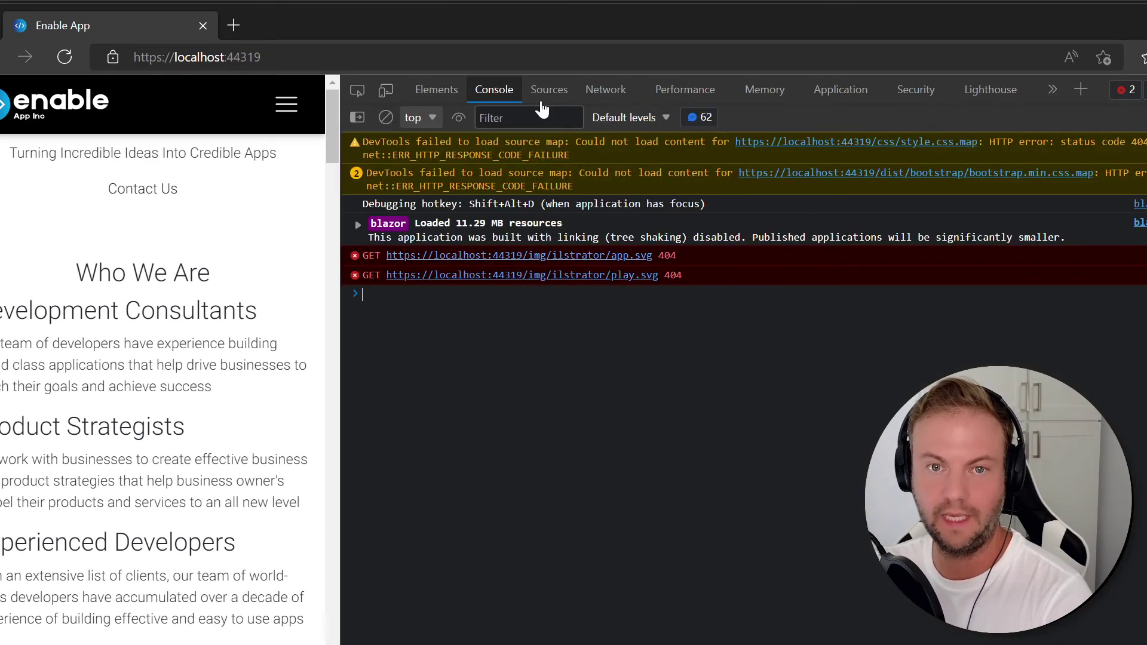
Step: Confirm the Application panel's manifest lists the EnableApp name and blue code icons, then close DevTools
click(819, 90)
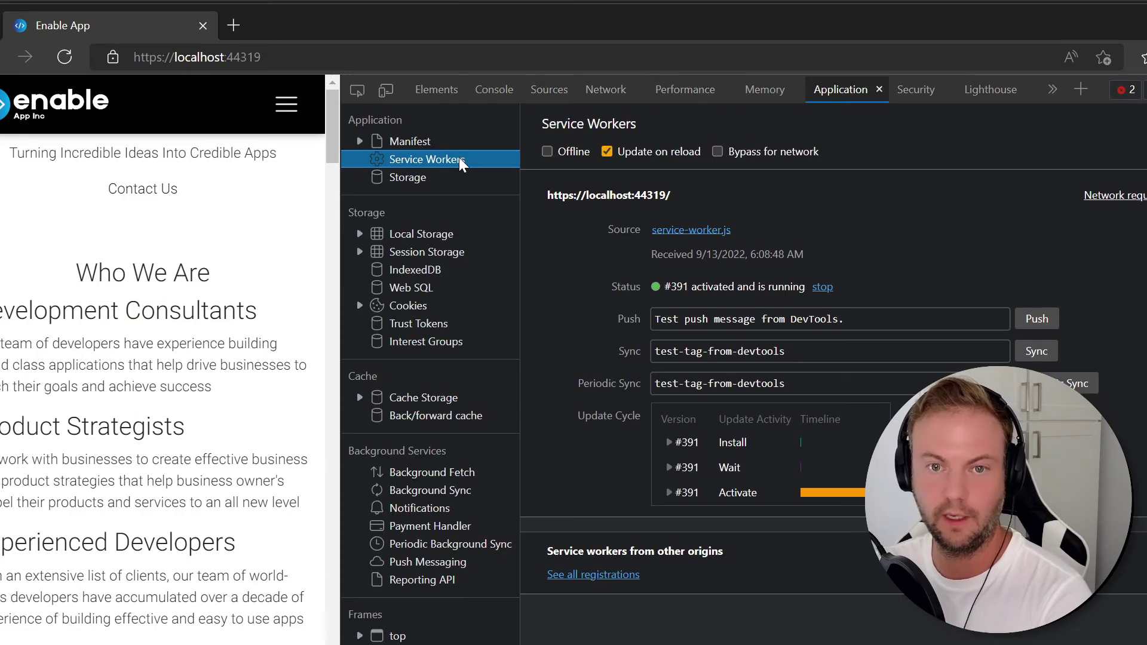
click(360, 144)
click(410, 143)
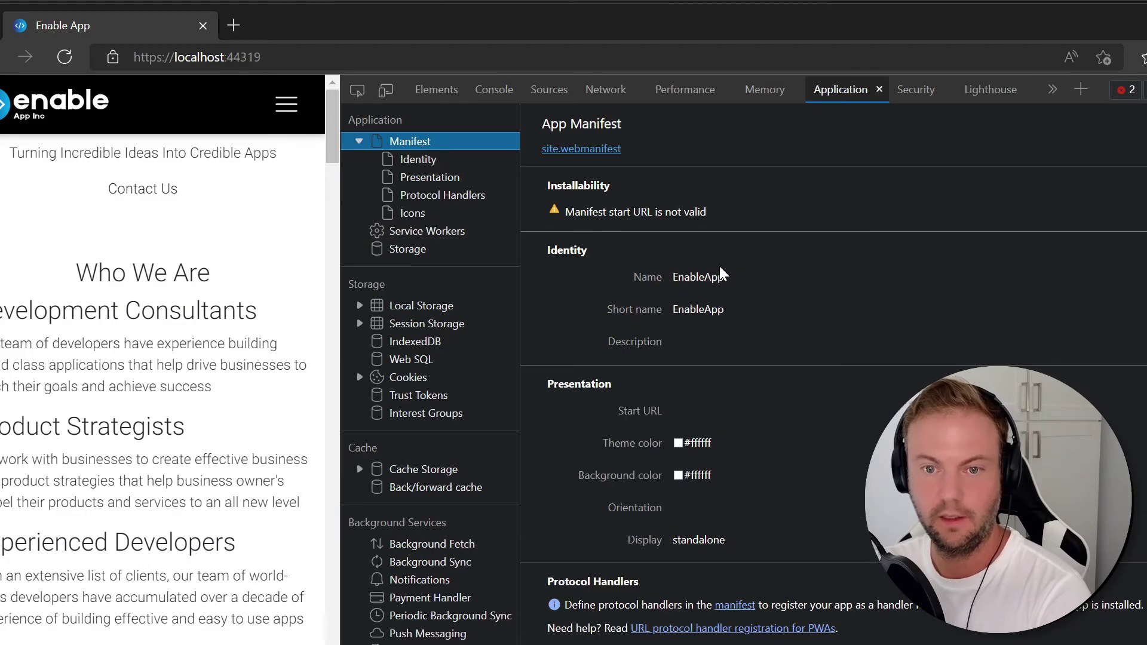
scroll(726, 406, down, 3)
scroll(789, 468, down, 5)
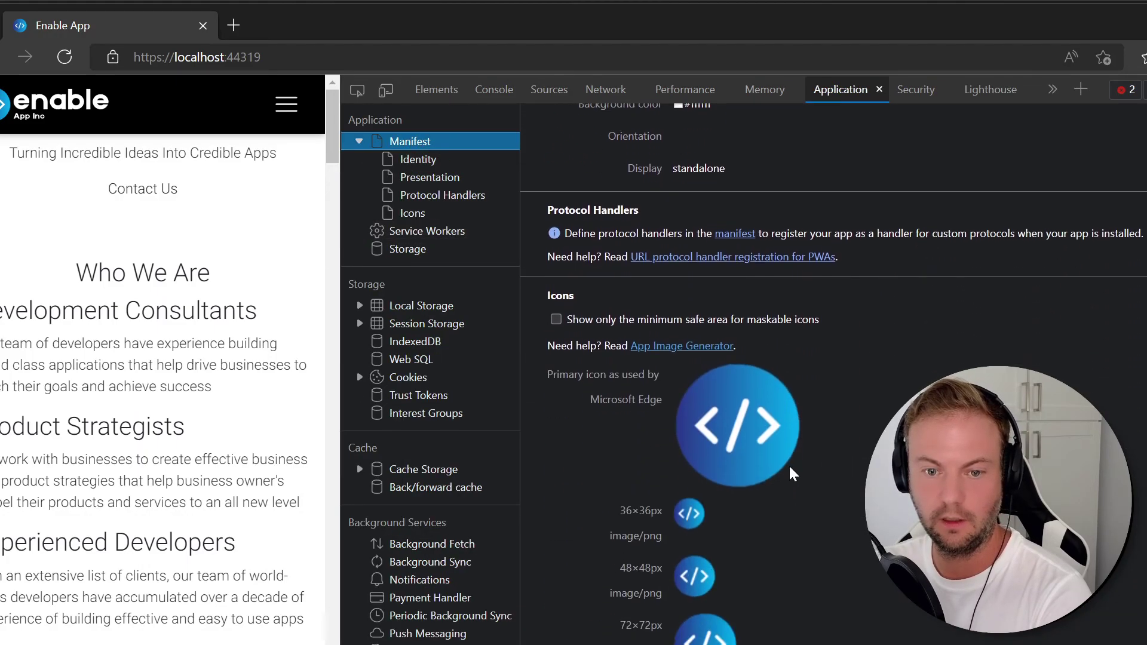
scroll(820, 478, up, 7)
scroll(726, 371, up, 1)
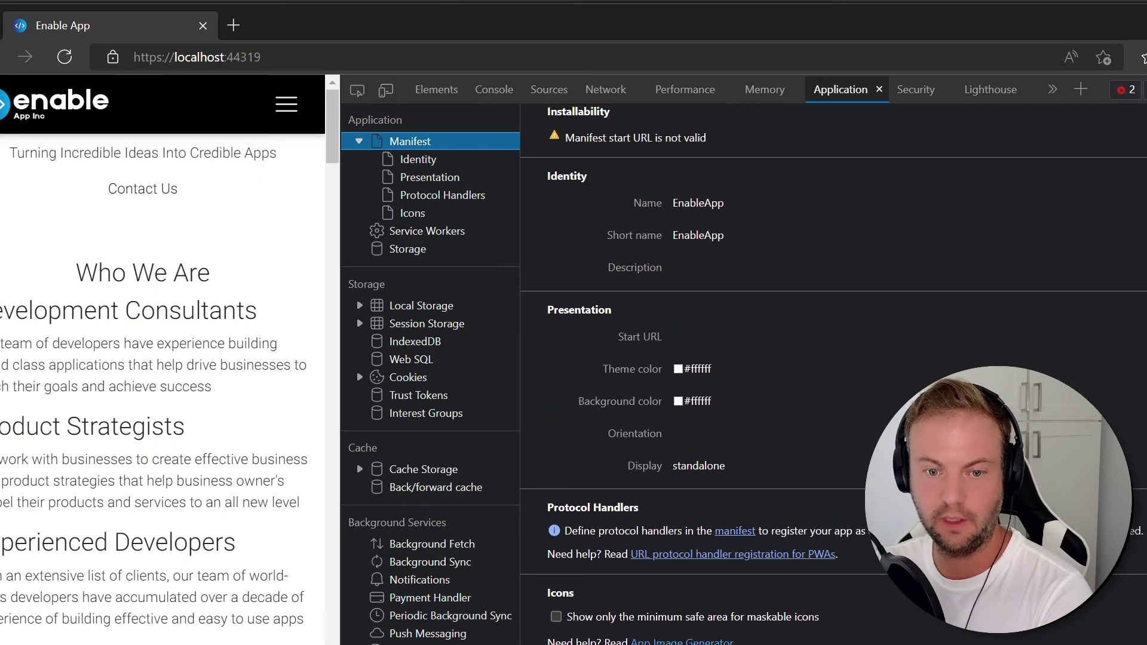
scroll(726, 370, up, 2)
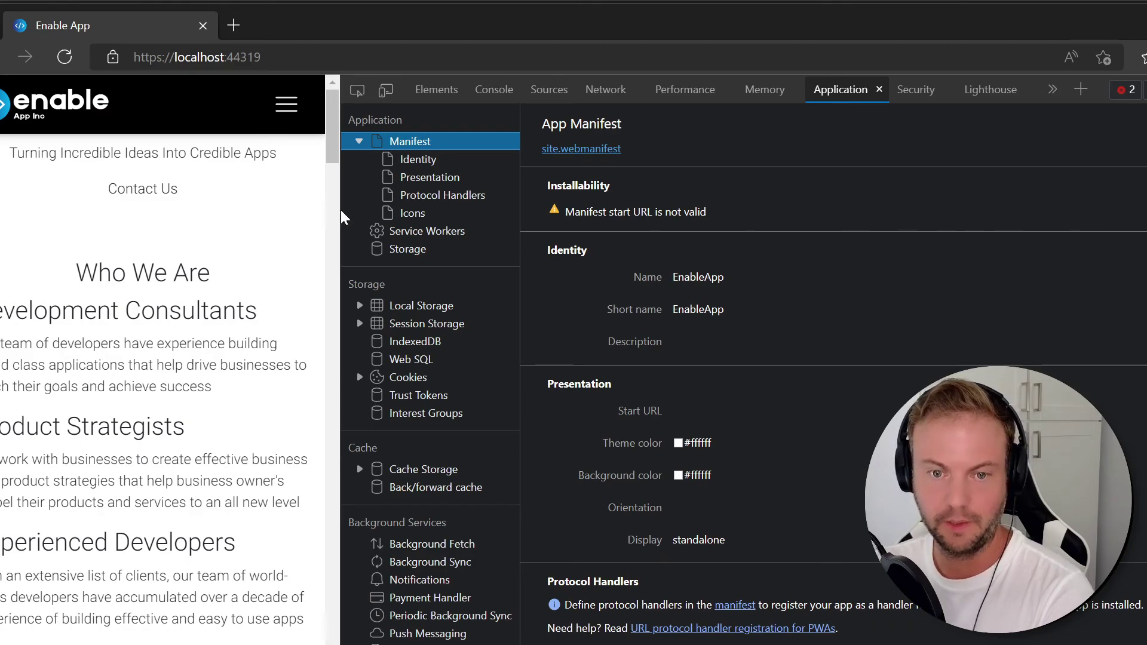
key(F12)
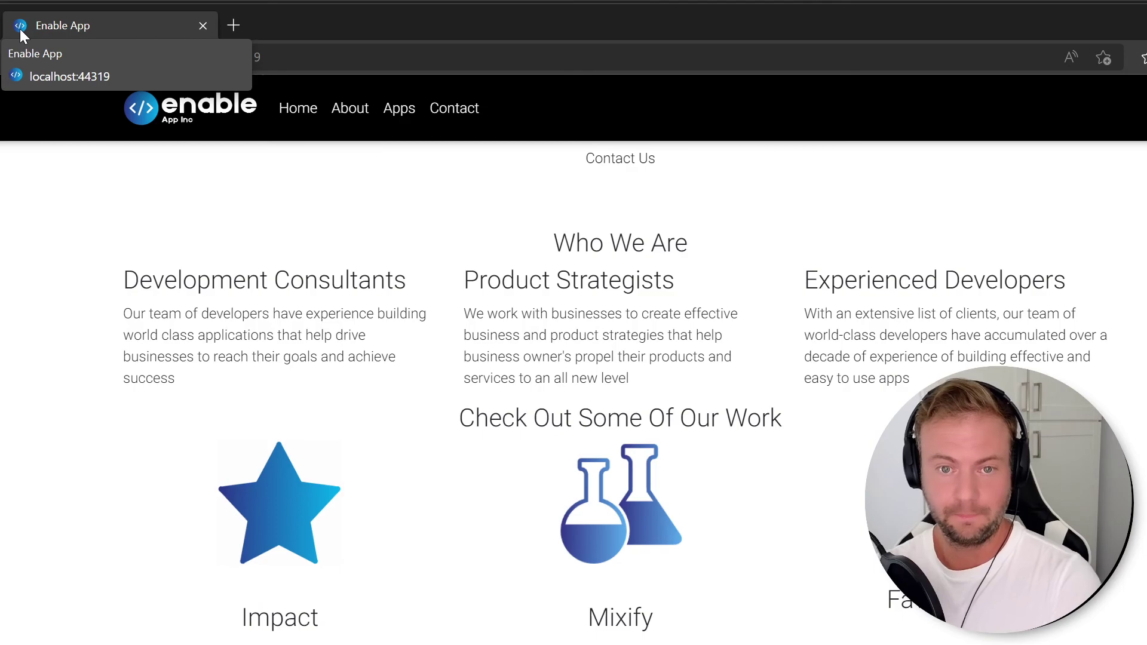
scroll(362, 296, down, 5)
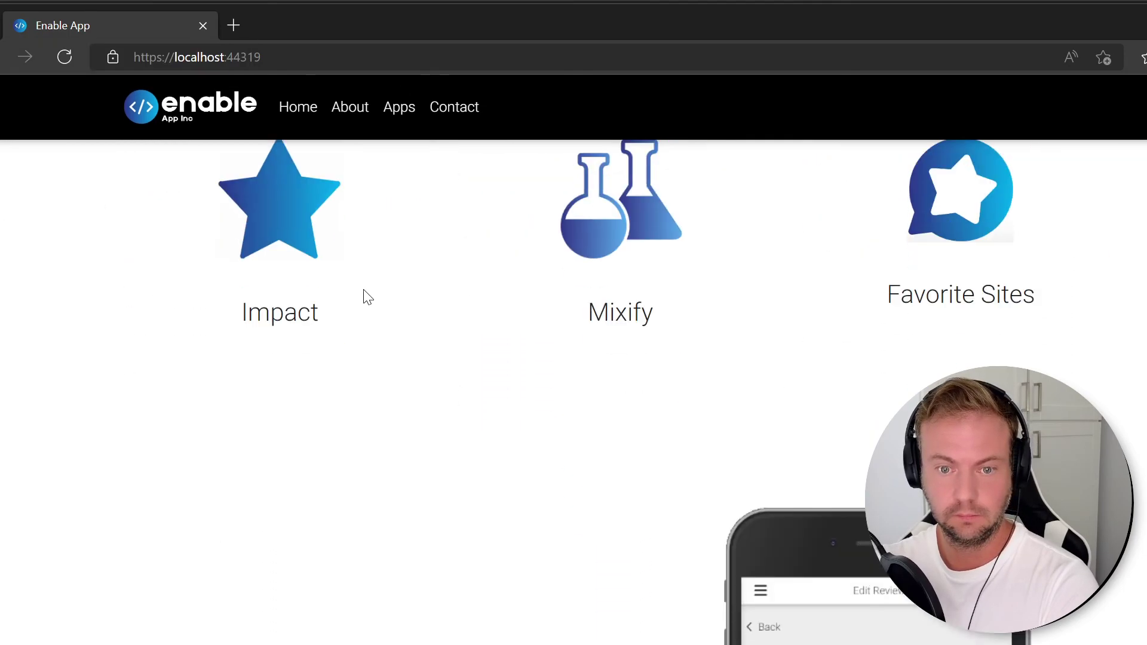
scroll(362, 281, down, 3)
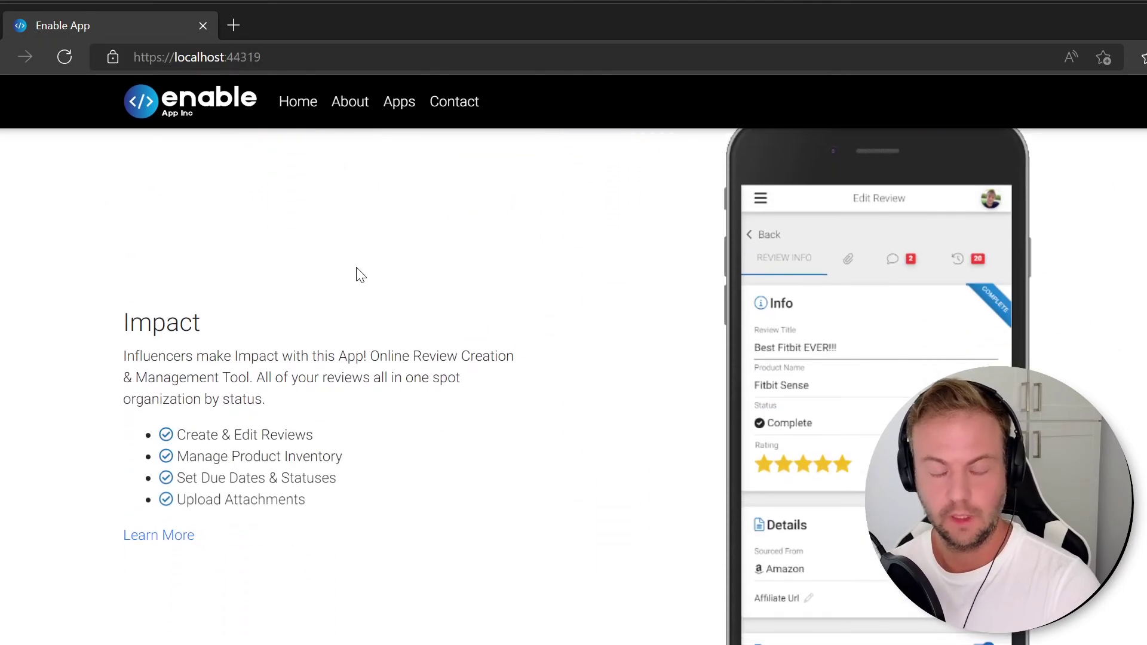